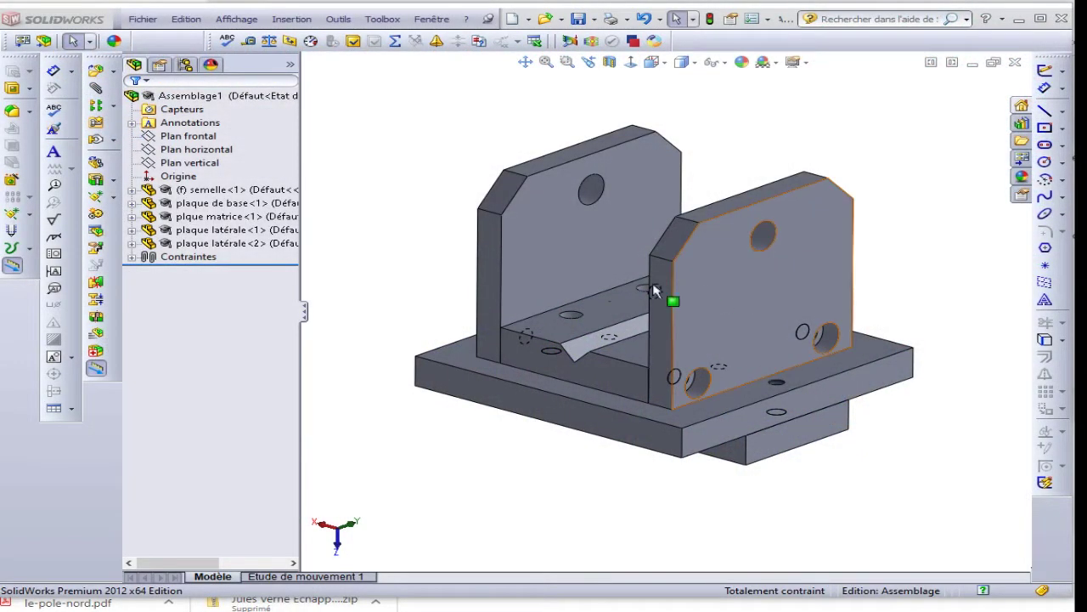
Step: Insert the Goupille Cylindrique type B, 6x30 pin from Eléments standards, dismissing the education warning
mouse_move(432, 213)
middle_down()
mouse_move(557, 229)
mouse_move(462, 209)
mouse_move(444, 195)
mouse_move(442, 213)
mouse_move(425, 221)
mouse_move(425, 145)
mouse_move(423, 201)
middle_up()
key(Escape)
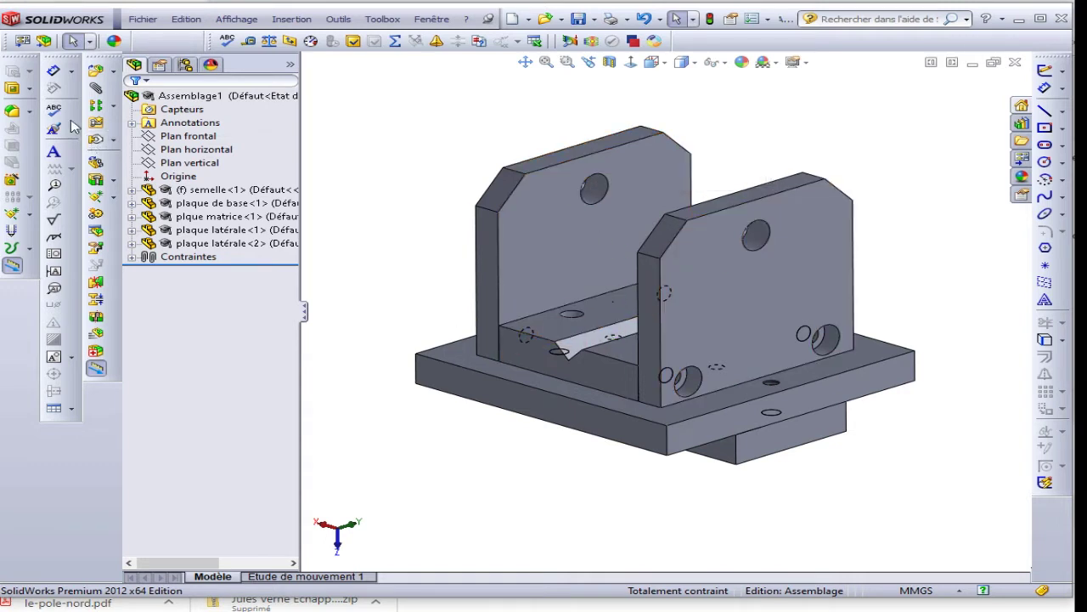
click(96, 71)
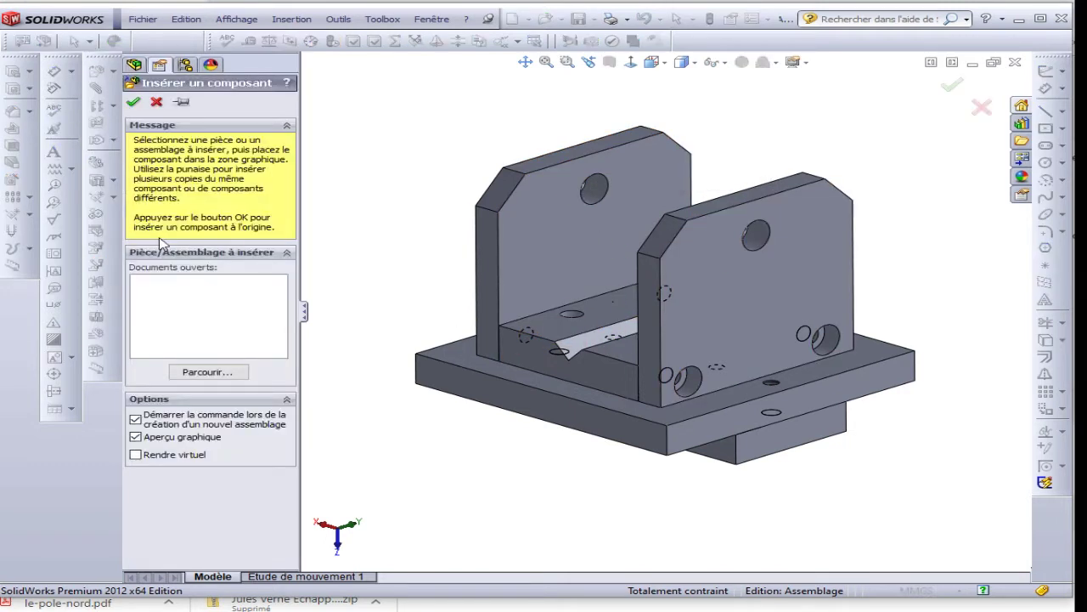
click(208, 372)
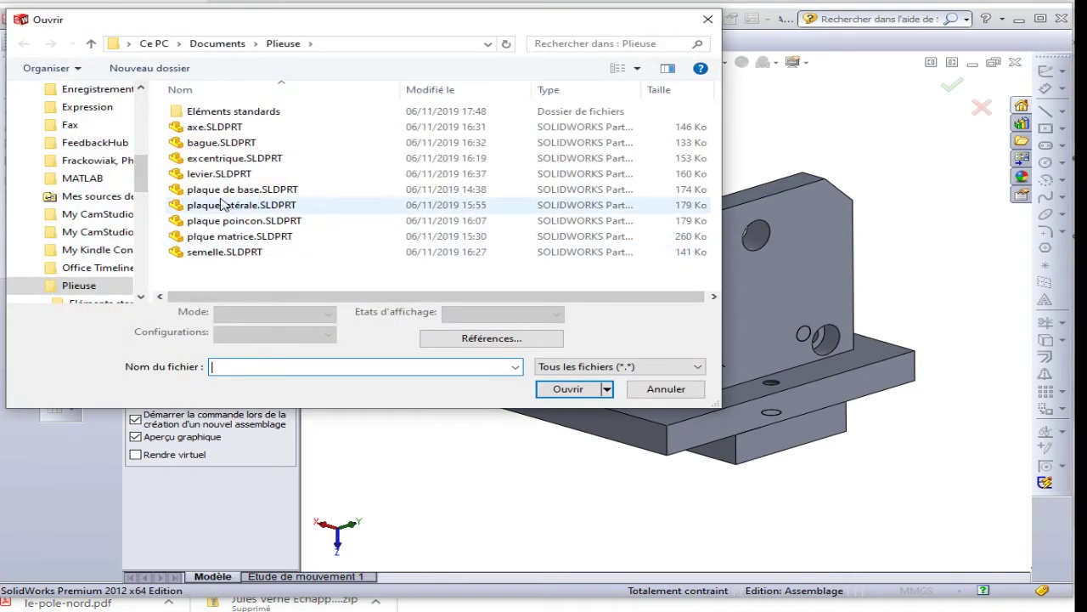
click(227, 113)
double_click(227, 113)
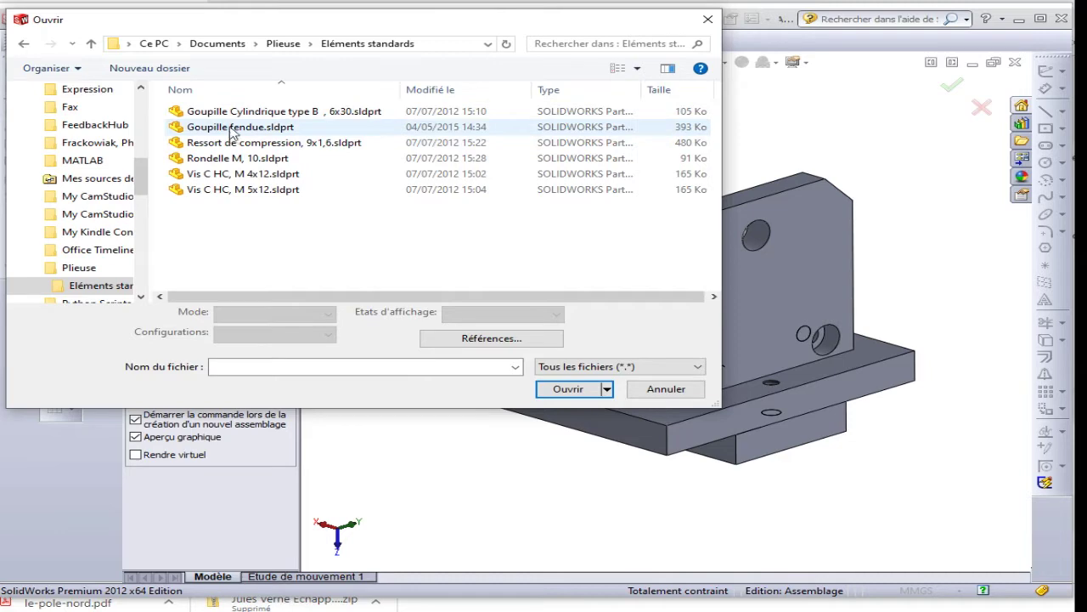
click(187, 112)
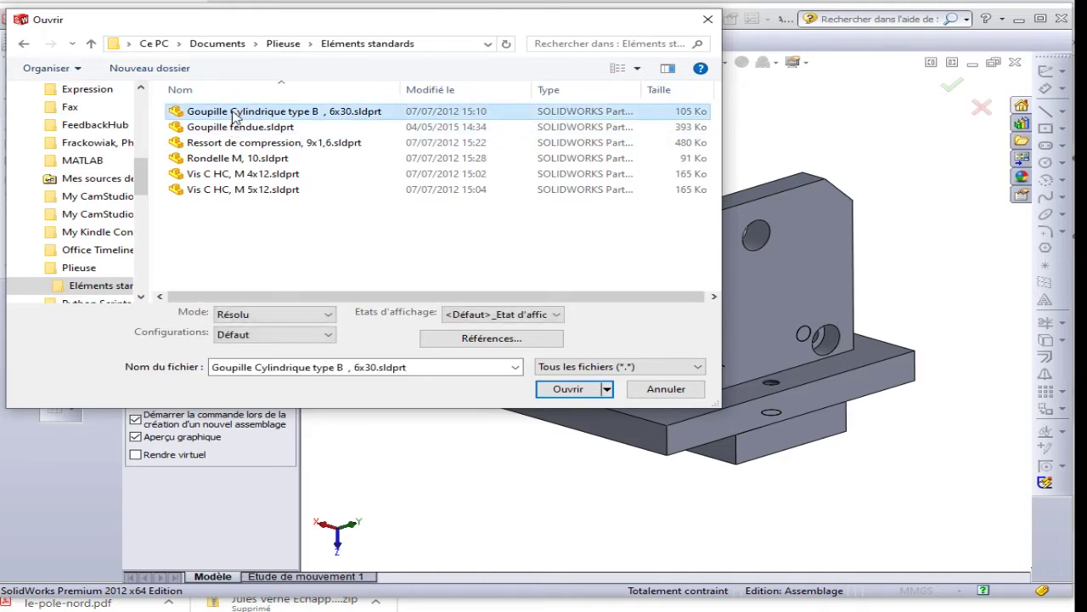
click(584, 391)
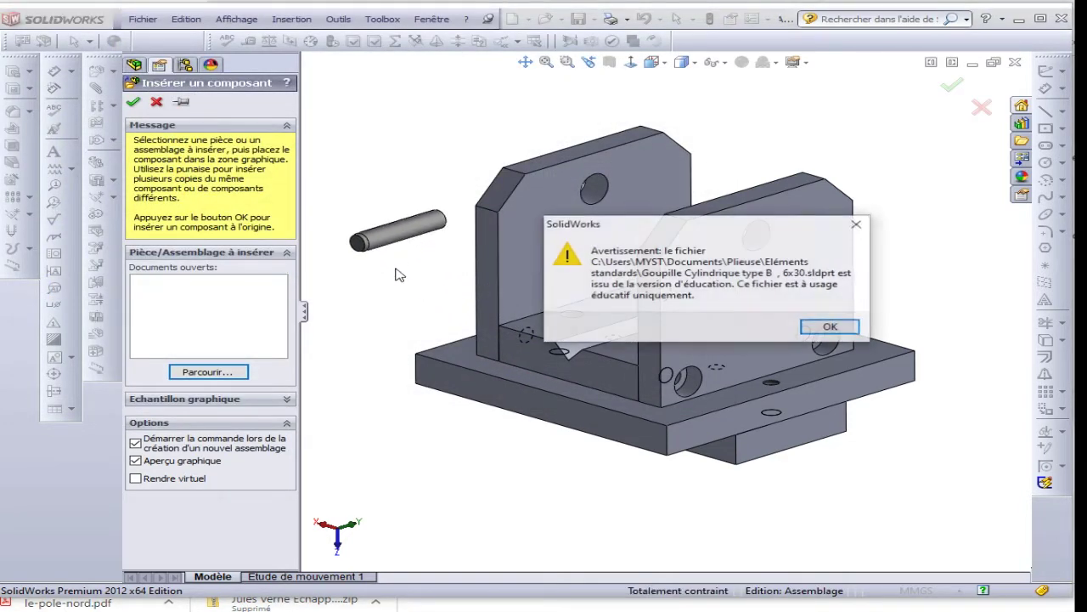
click(830, 326)
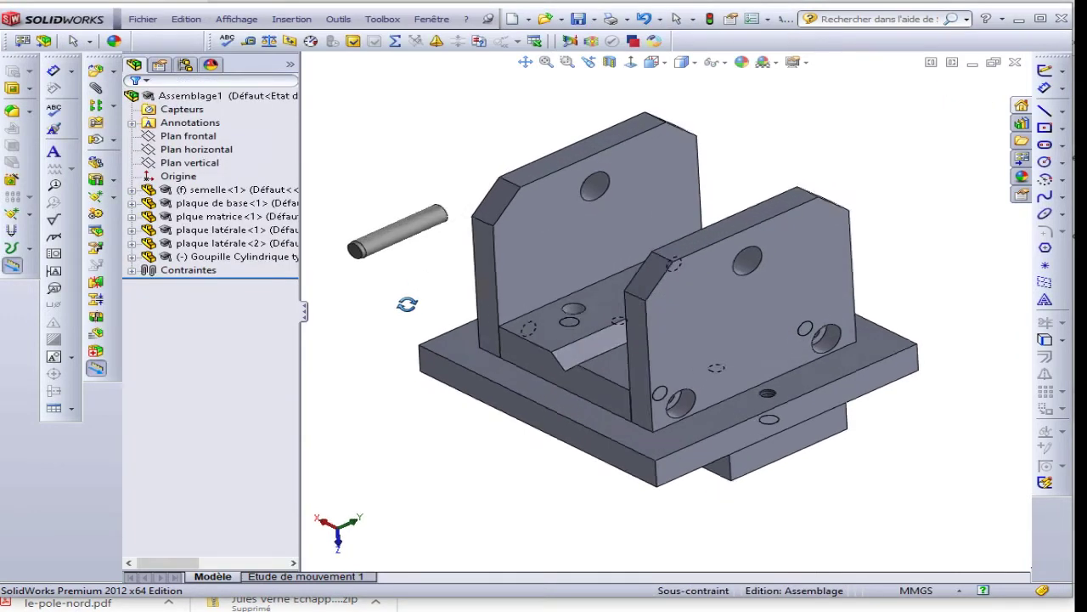
Step: Mate the pin concentric with its die plate hole (Coaxiale)
mouse_move(407, 304)
middle_down()
mouse_move(359, 396)
mouse_move(390, 374)
mouse_move(417, 305)
mouse_move(399, 280)
middle_up()
scroll(389, 243, down, 4)
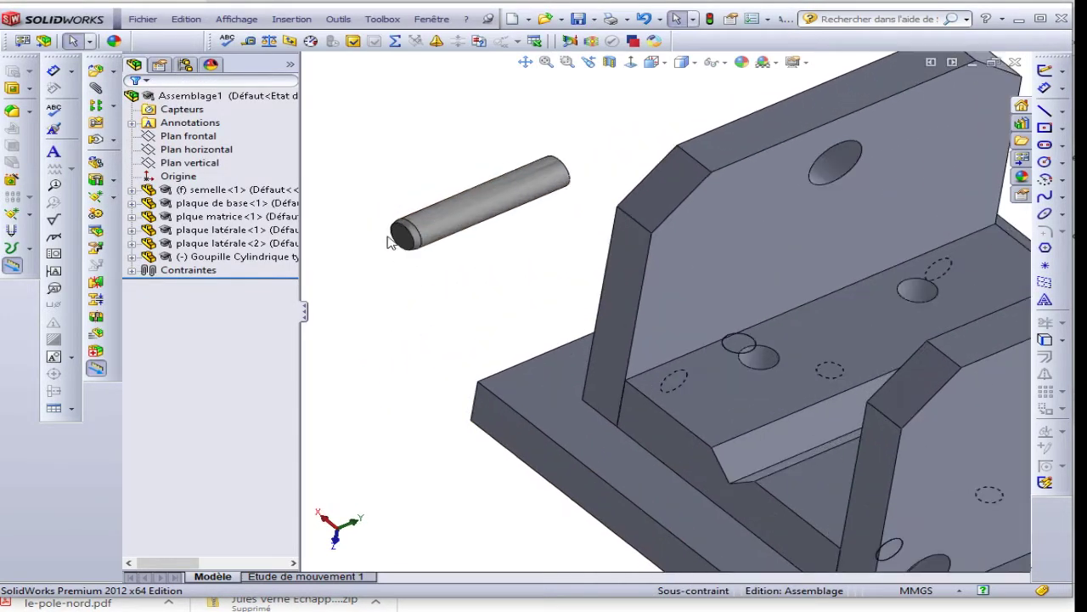
mouse_move(389, 242)
alt+mouse_down()
mouse_move(437, 223)
mouse_move(786, 364)
mouse_move(754, 361)
alt+mouse_up()
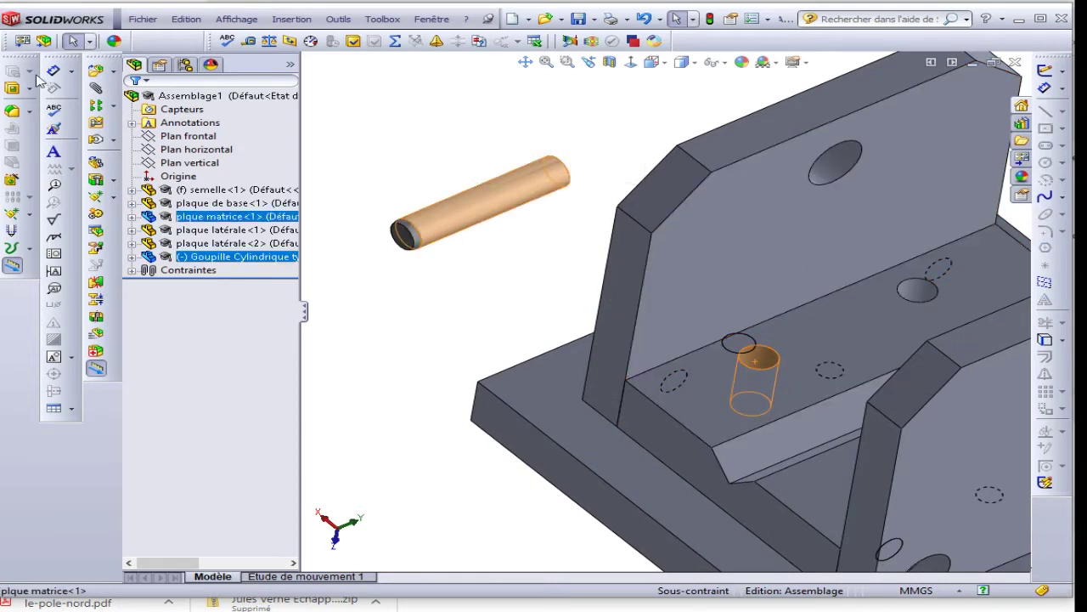
click(98, 86)
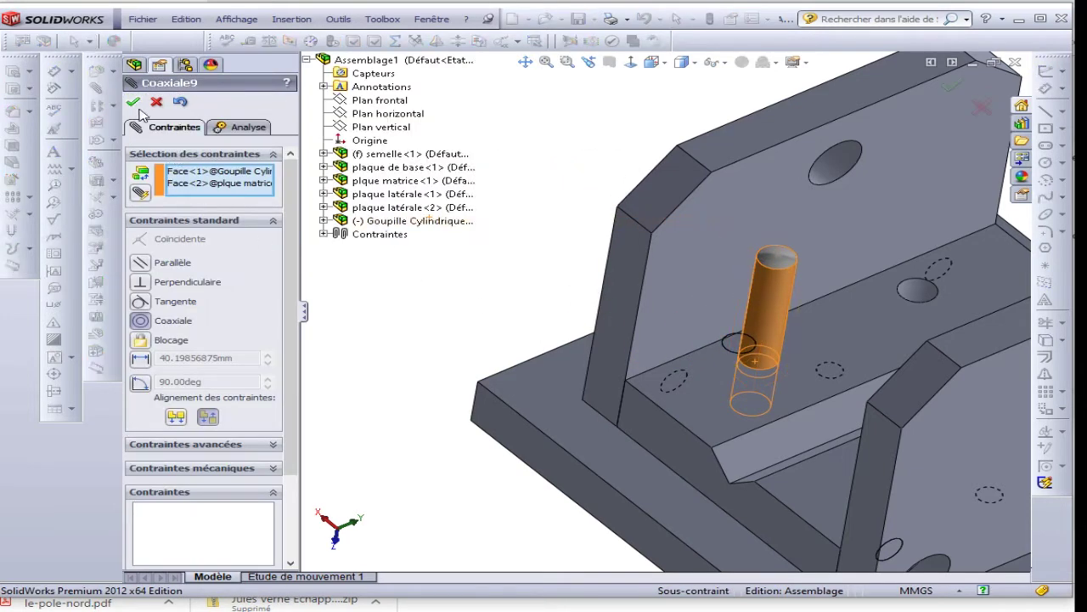
click(134, 101)
Step: Make the pin's end face coincident with the base plate face and close the mate panel
drag(769, 344, 768, 129)
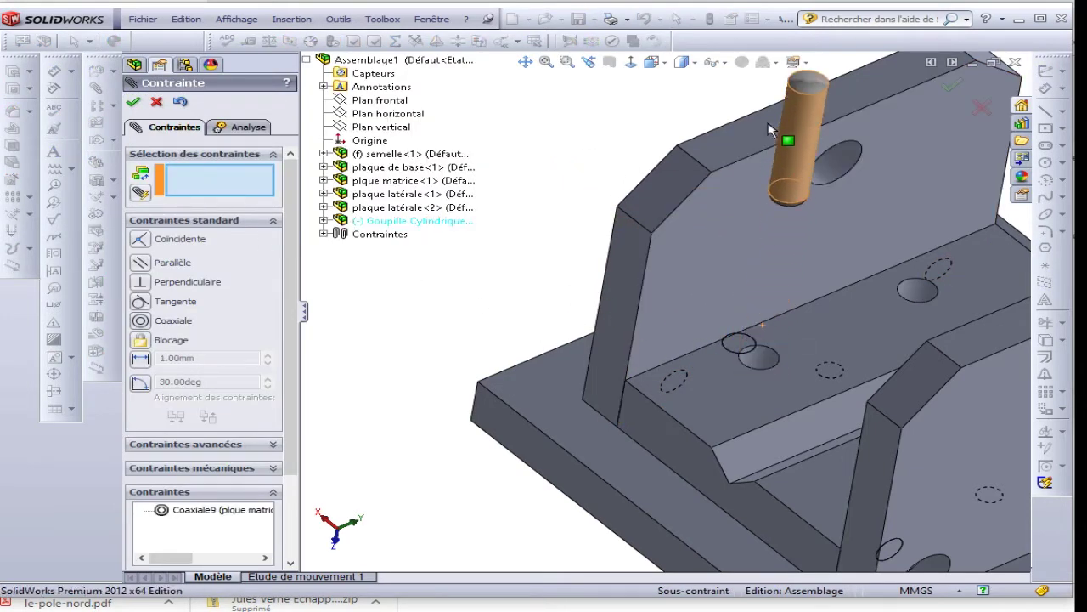
mouse_move(769, 130)
middle_down()
mouse_move(832, 139)
mouse_move(795, 146)
middle_up()
click(790, 148)
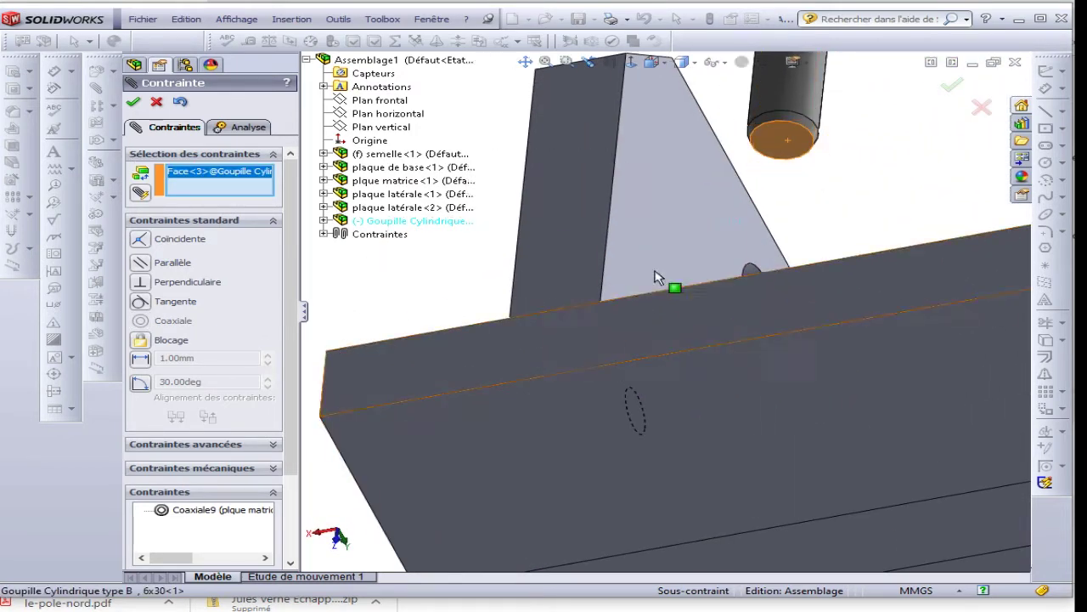
mouse_move(675, 286)
middle_down()
mouse_move(646, 333)
mouse_move(619, 502)
middle_up()
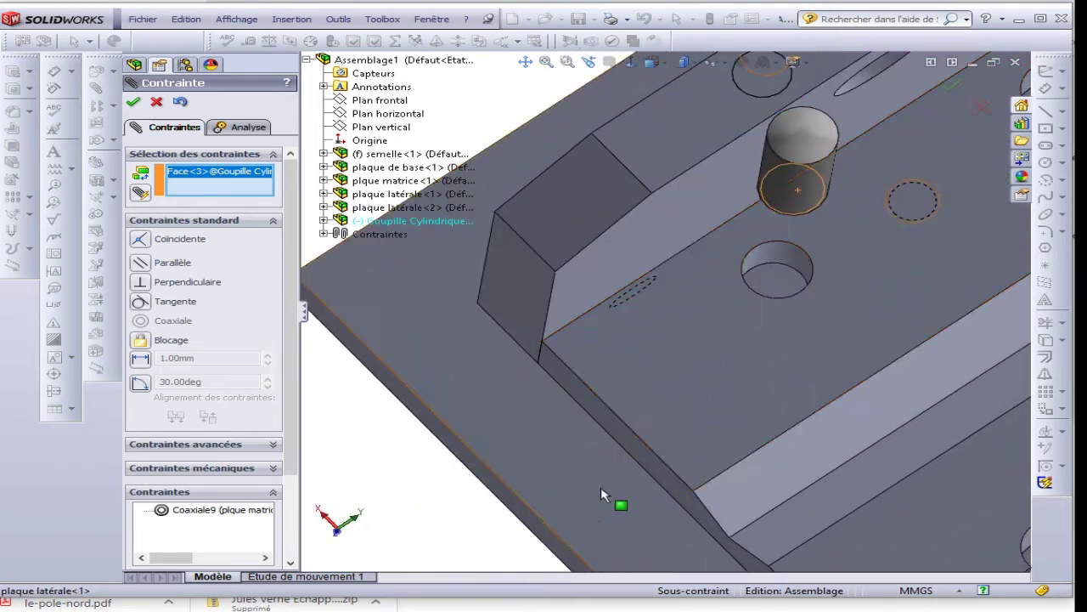
click(771, 293)
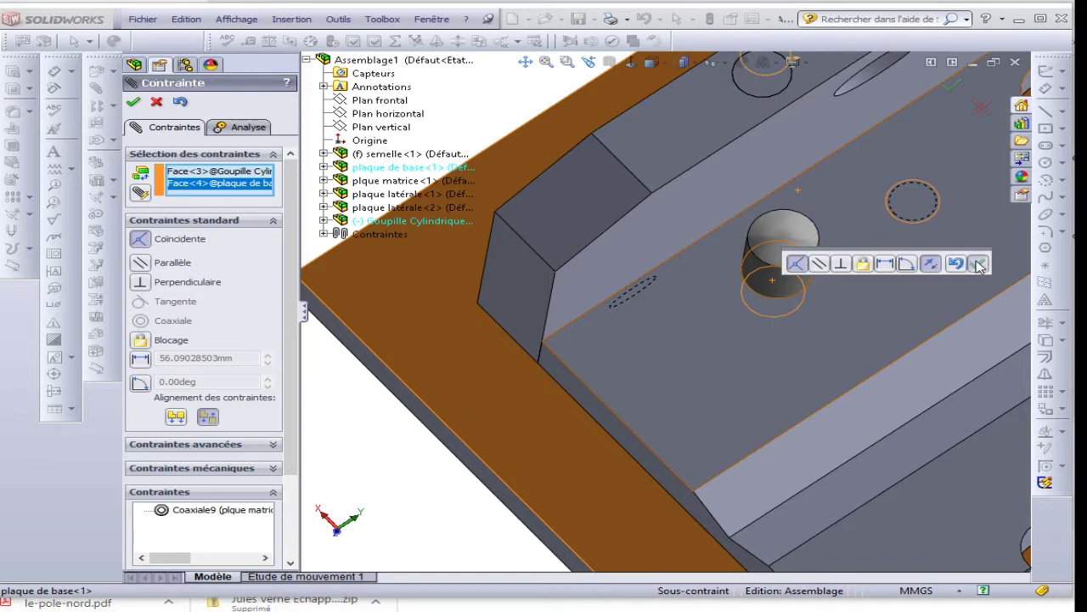
click(979, 265)
mouse_move(706, 388)
middle_down()
mouse_move(834, 272)
mouse_move(801, 310)
mouse_move(813, 250)
mouse_move(825, 311)
mouse_move(784, 315)
mouse_move(813, 348)
middle_up()
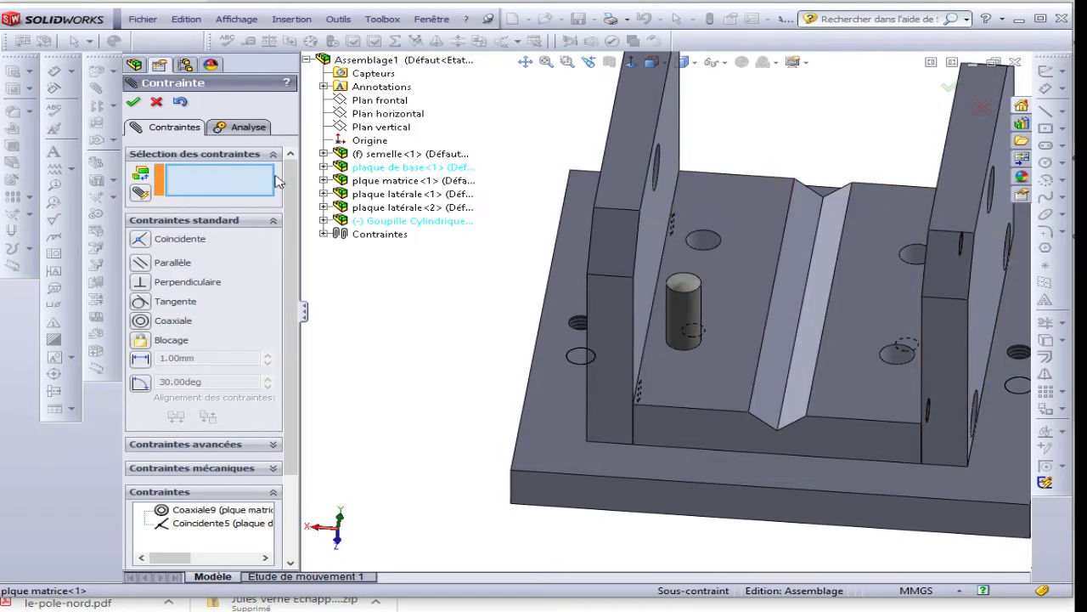
click(136, 102)
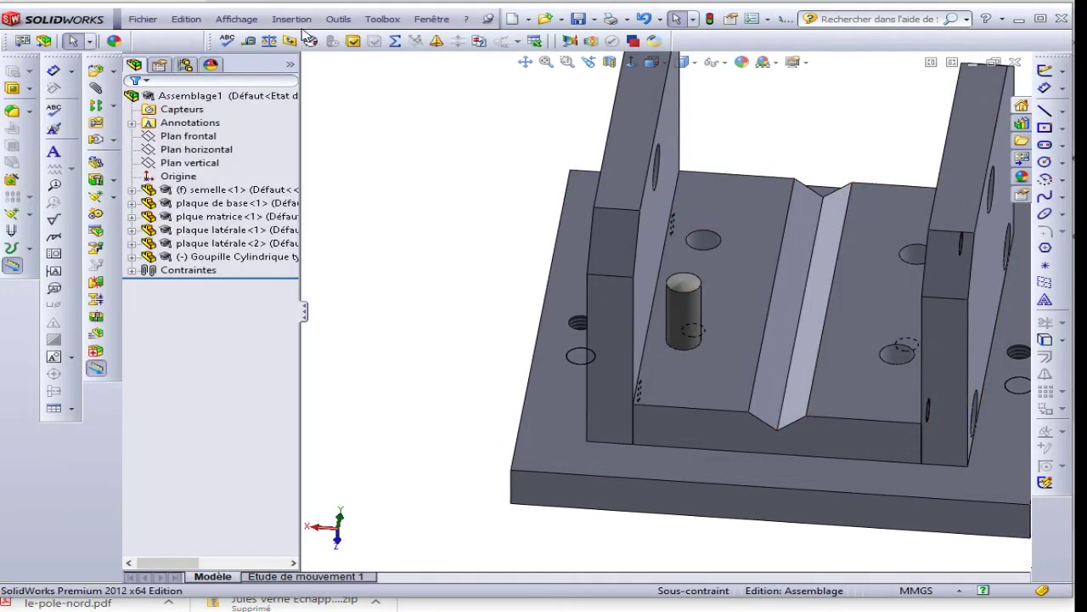
Step: Start a local linear pattern using two die plate edges as Direction 1 and Direction 2
click(293, 20)
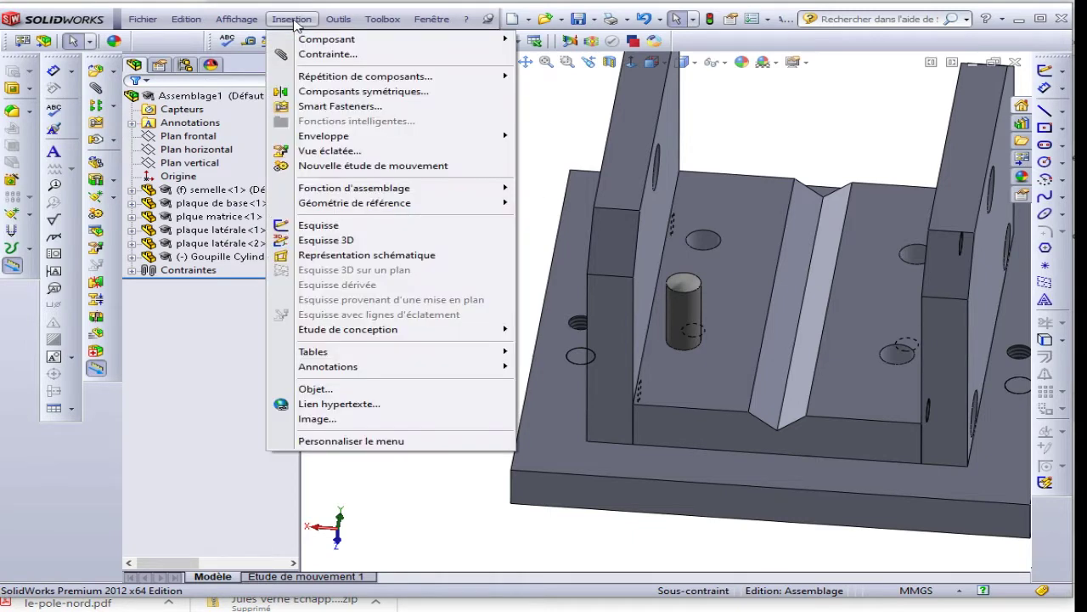
mouse_move(365, 76)
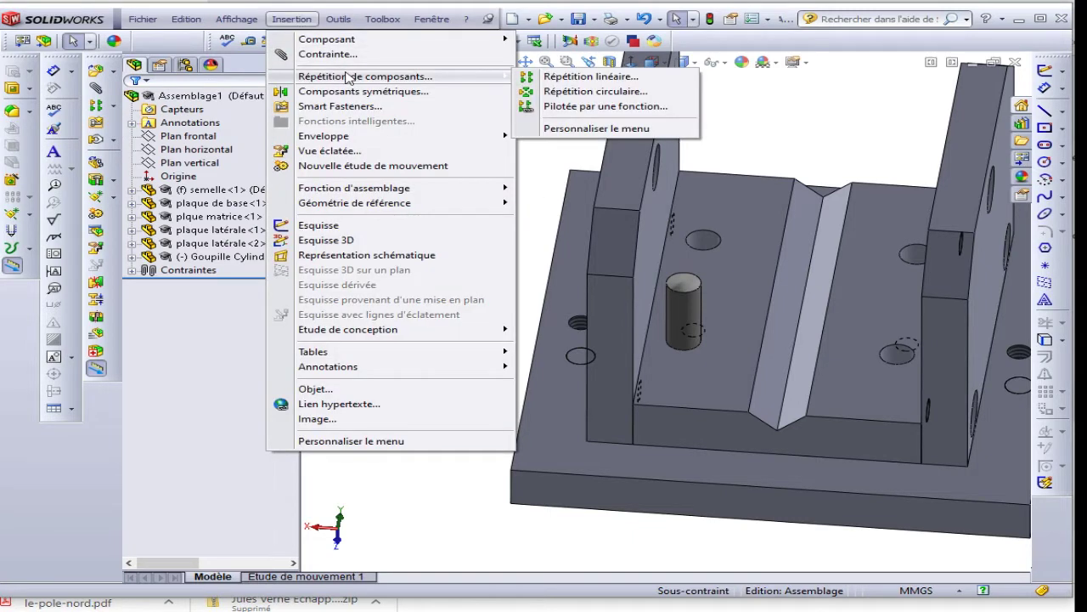
click(553, 82)
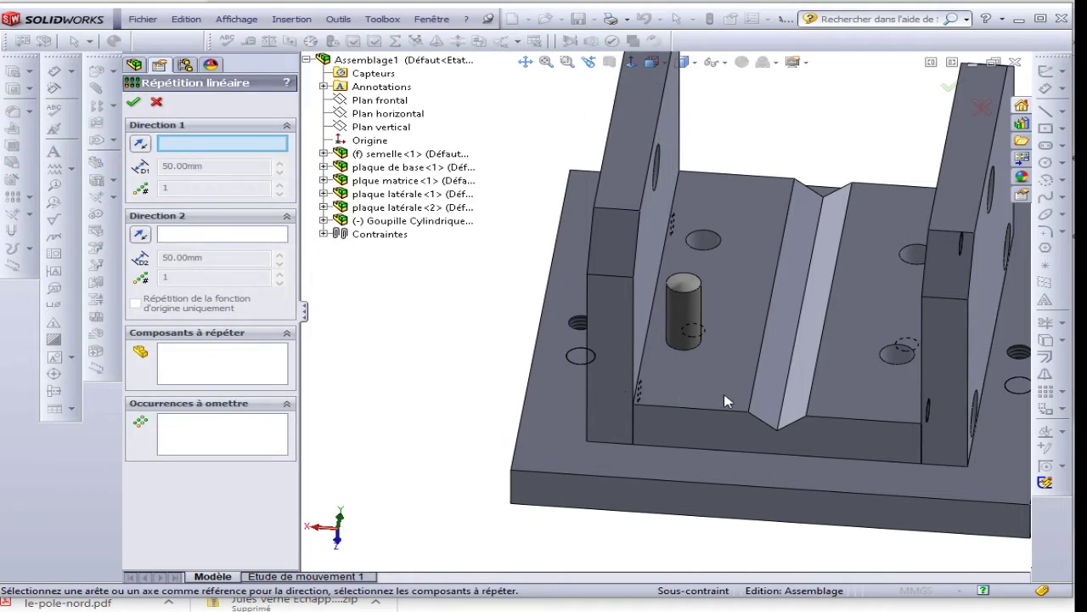
click(649, 366)
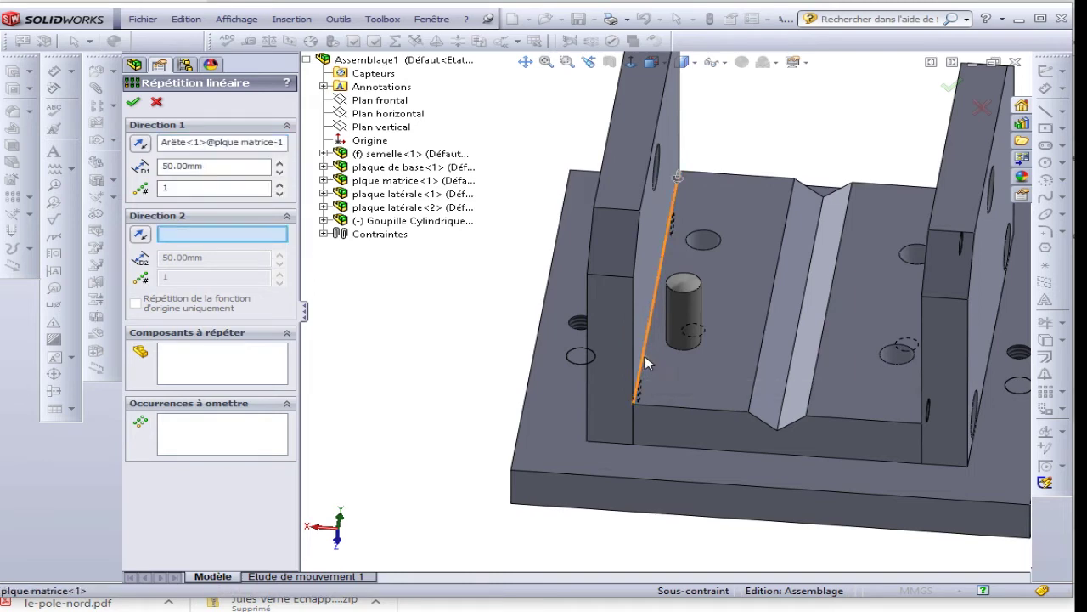
middle_drag(646, 364, 746, 232)
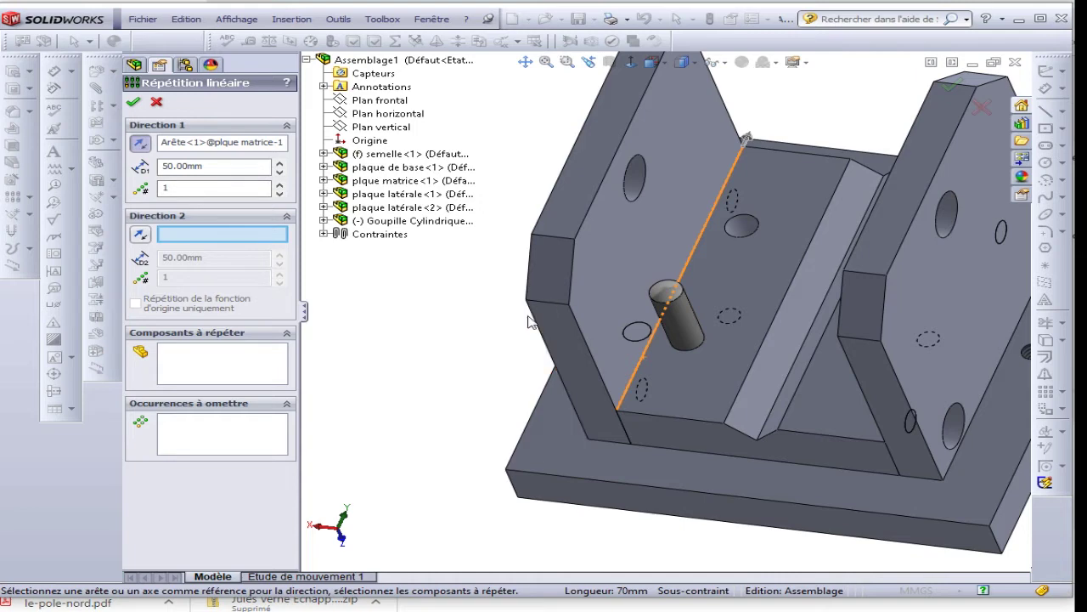
mouse_move(508, 345)
middle_down()
mouse_move(538, 395)
mouse_move(531, 412)
mouse_move(520, 340)
middle_up()
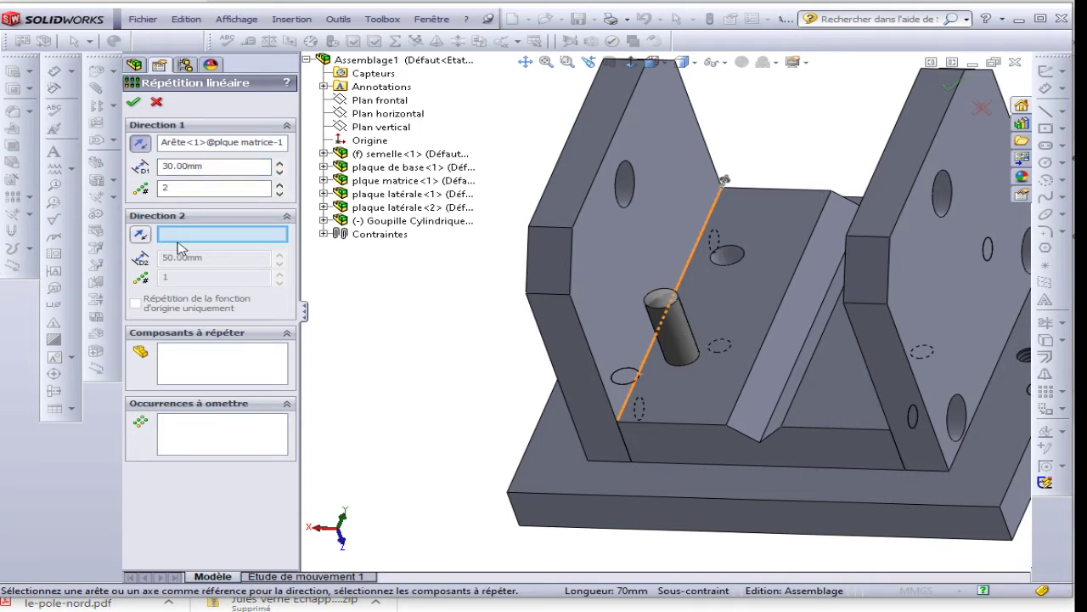
click(680, 432)
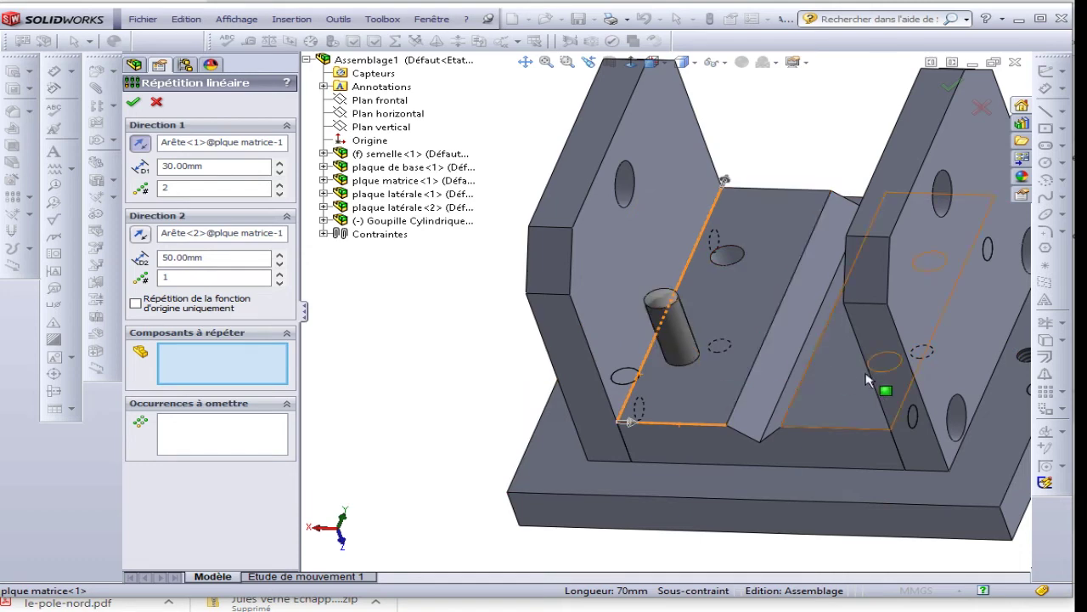
middle_drag(866, 380, 696, 429)
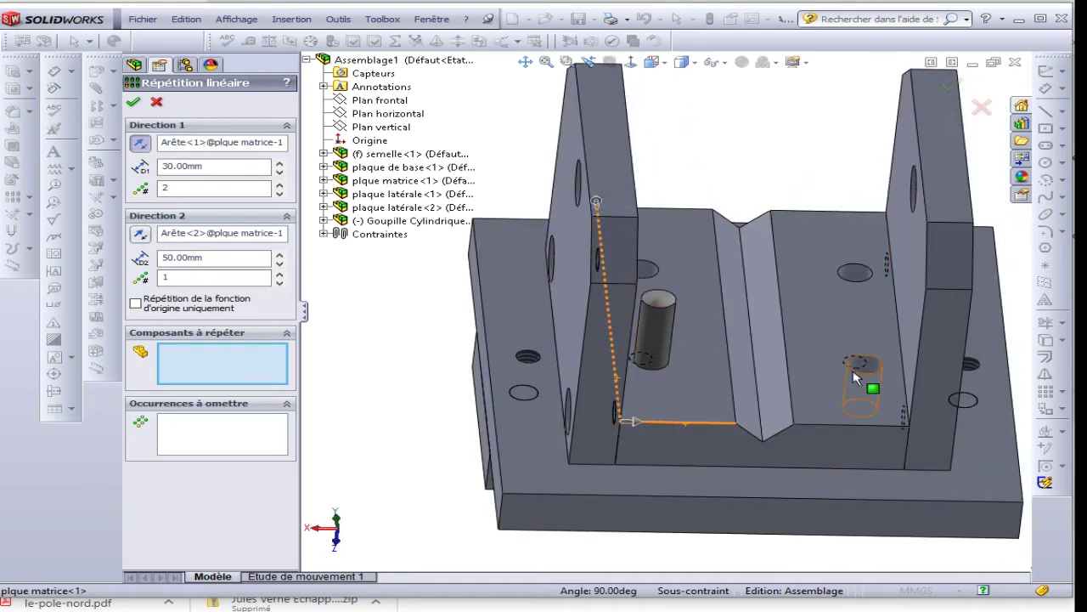
Step: Repeat the pin 2×2 at 30.00 mm and 37.00 mm spacing and confirm the pattern
drag(224, 257, 132, 255)
text(37)
middle_drag(631, 476, 609, 383)
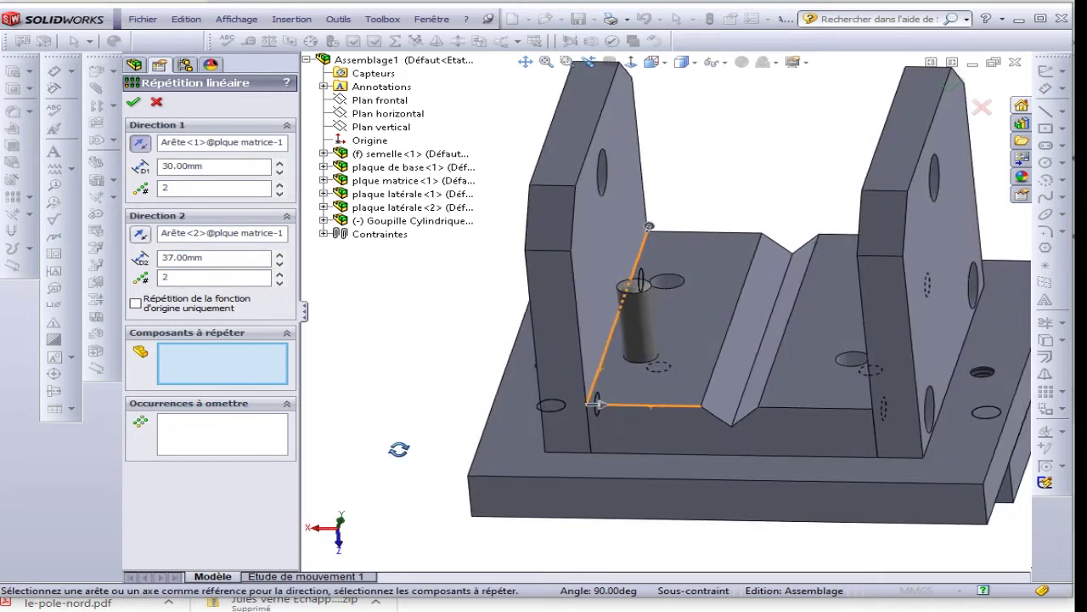
click(644, 349)
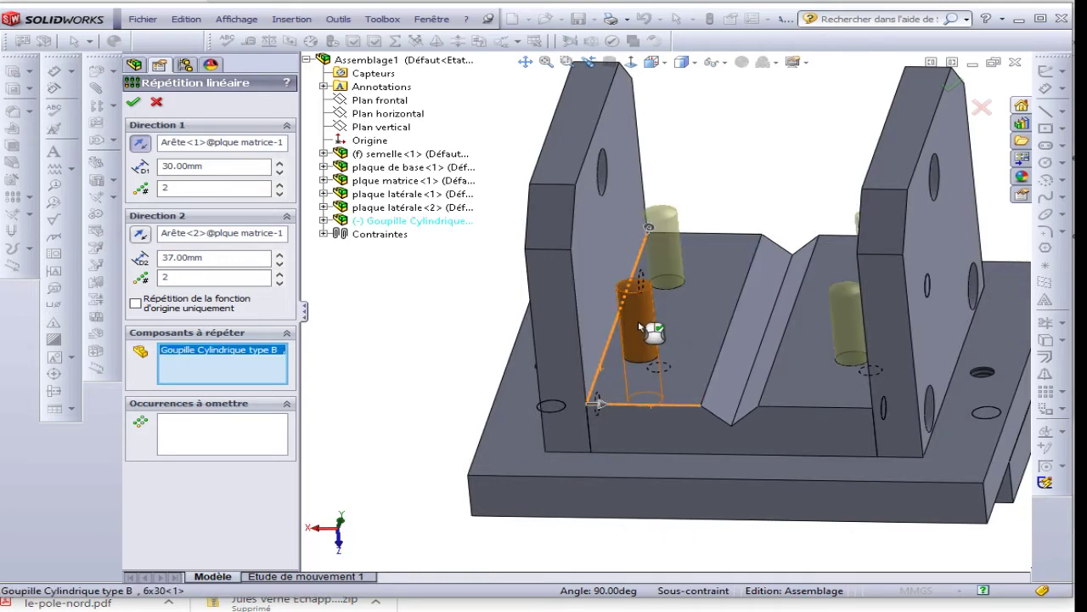
mouse_move(417, 369)
middle_down()
mouse_move(440, 499)
mouse_move(241, 144)
middle_up()
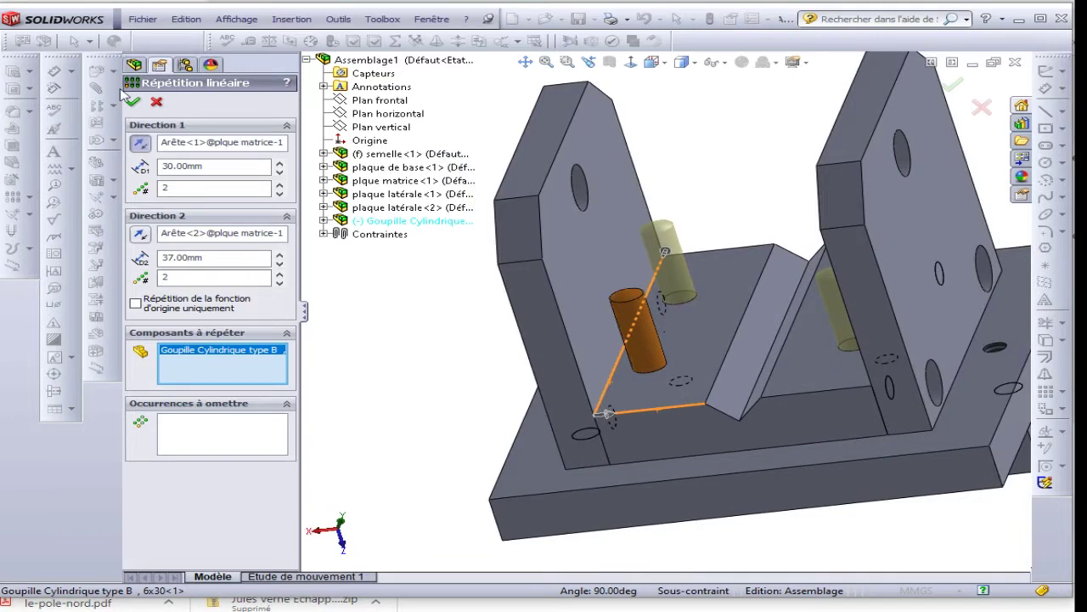
click(134, 103)
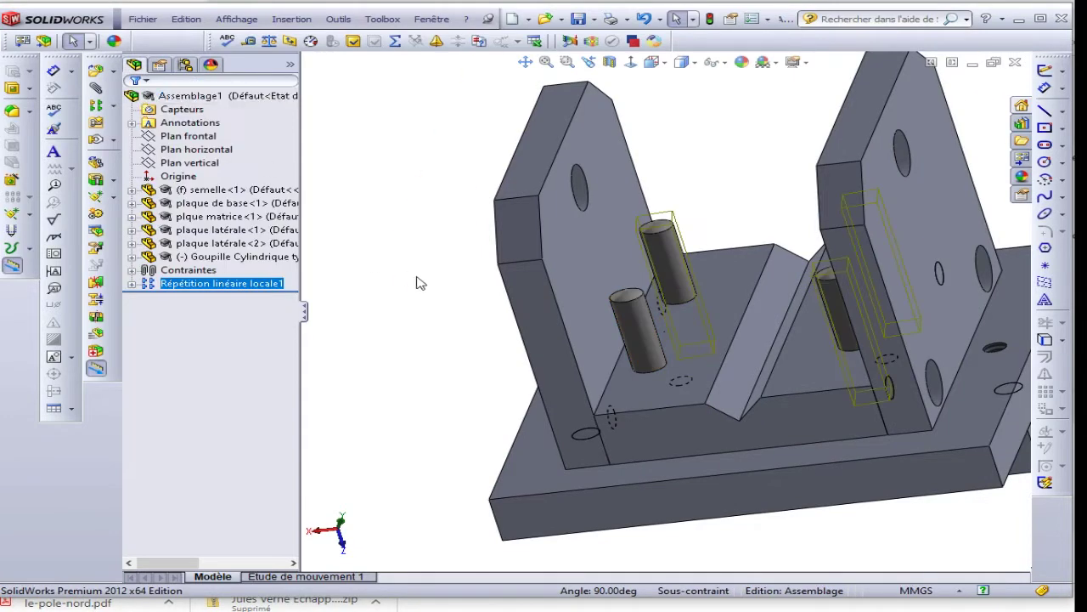
mouse_move(417, 281)
middle_down()
mouse_move(480, 315)
mouse_move(444, 240)
mouse_move(393, 349)
mouse_move(388, 289)
mouse_move(417, 285)
middle_up()
scroll(417, 284, down, 2)
scroll(713, 234, up, 3)
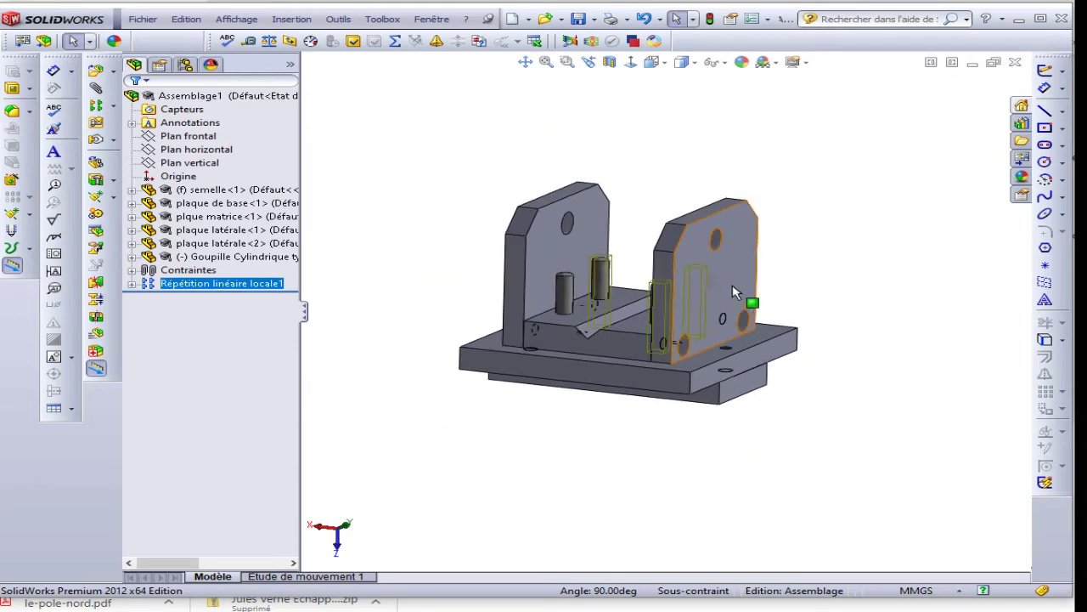
click(502, 187)
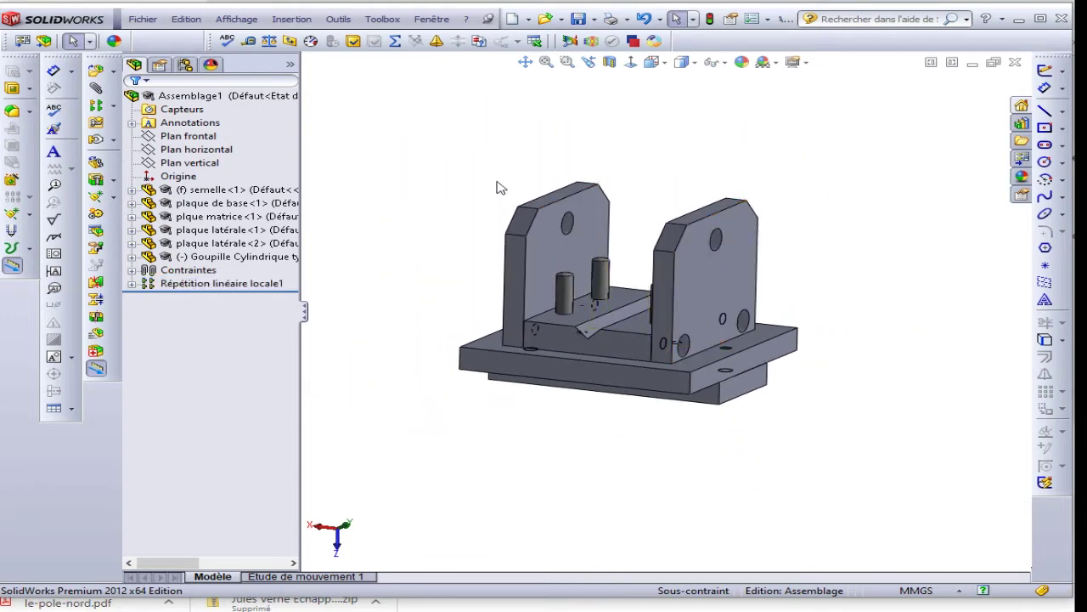
Step: Save the assembly with the name plieuse in the Plieuse project folder
click(578, 21)
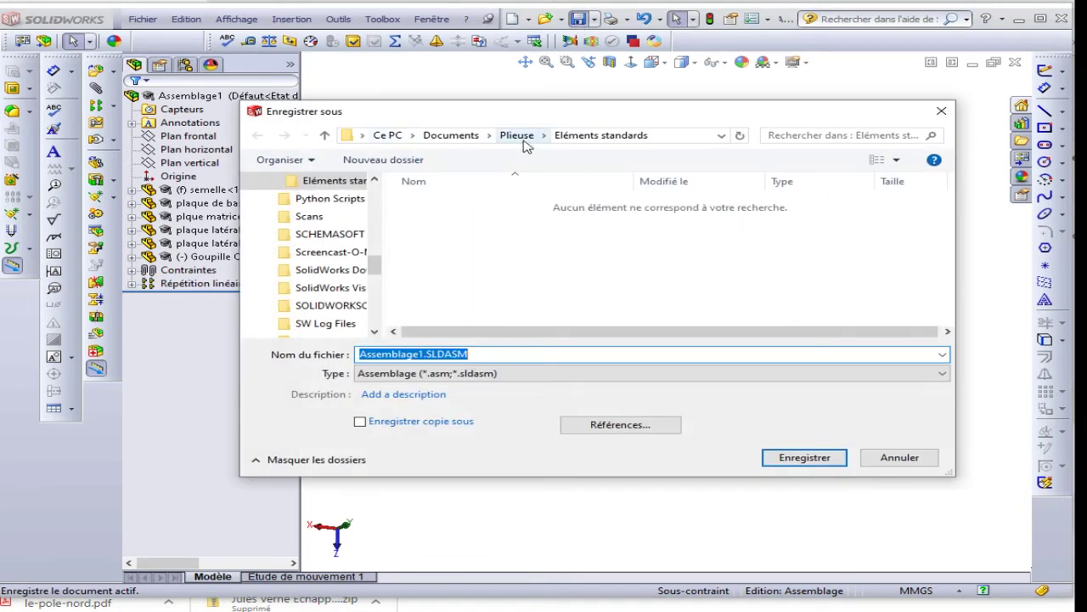
click(518, 138)
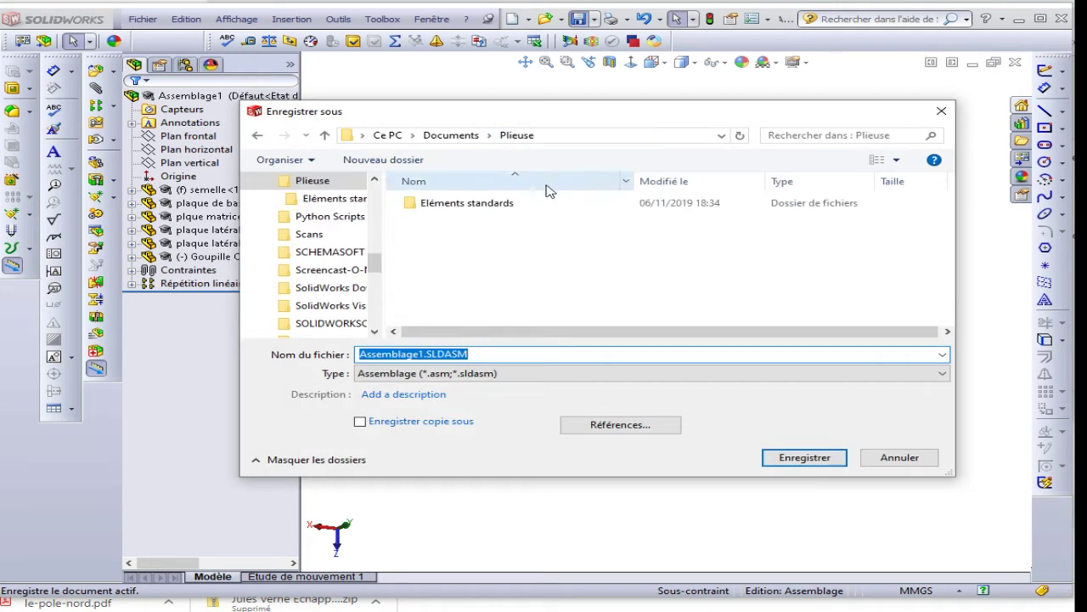
text(pl)
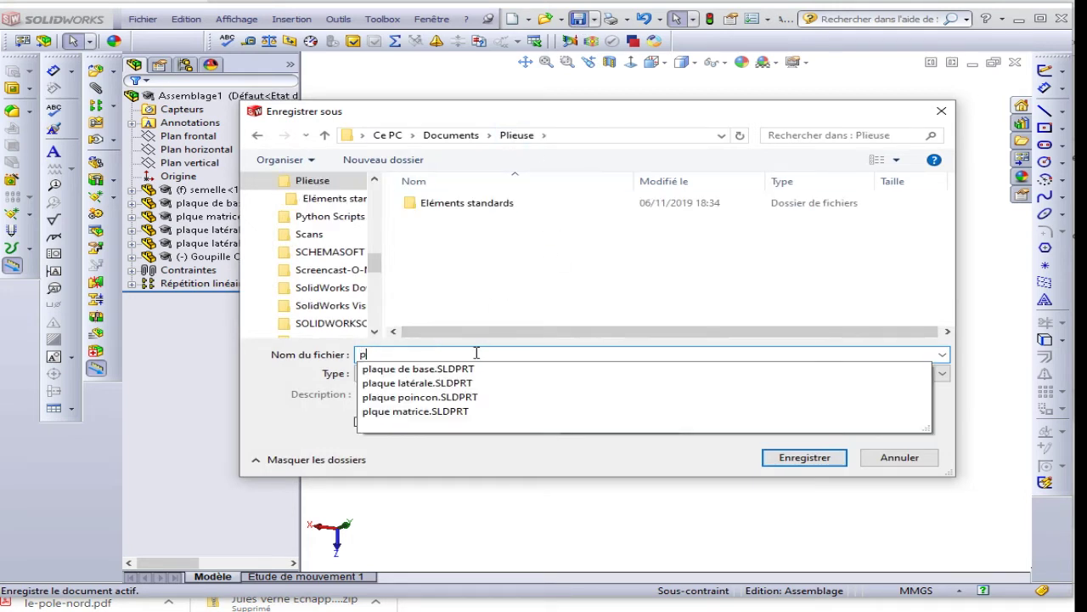
text(ieuse)
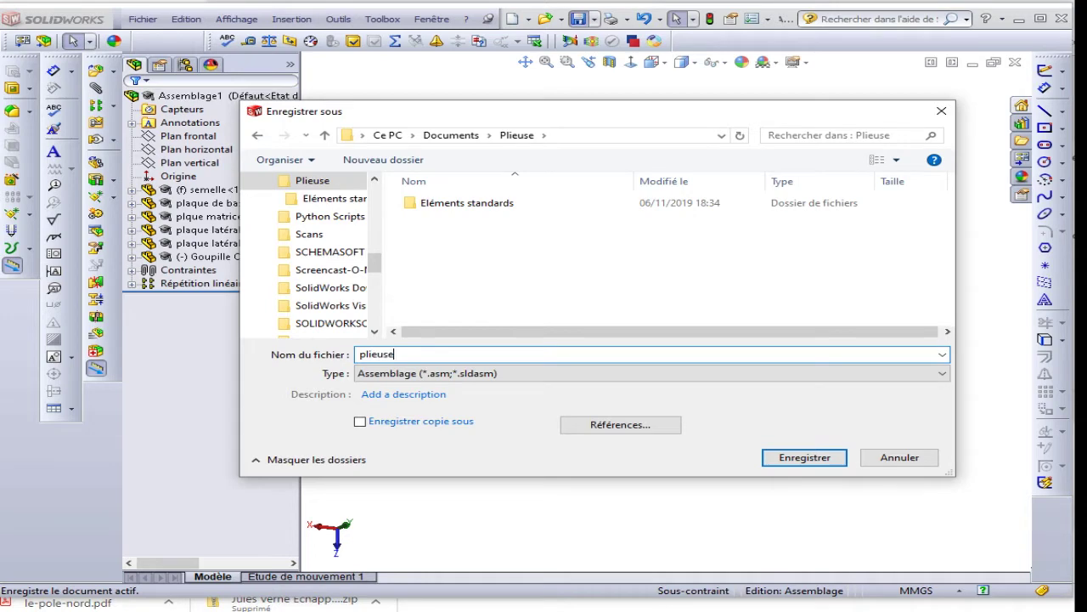
click(803, 458)
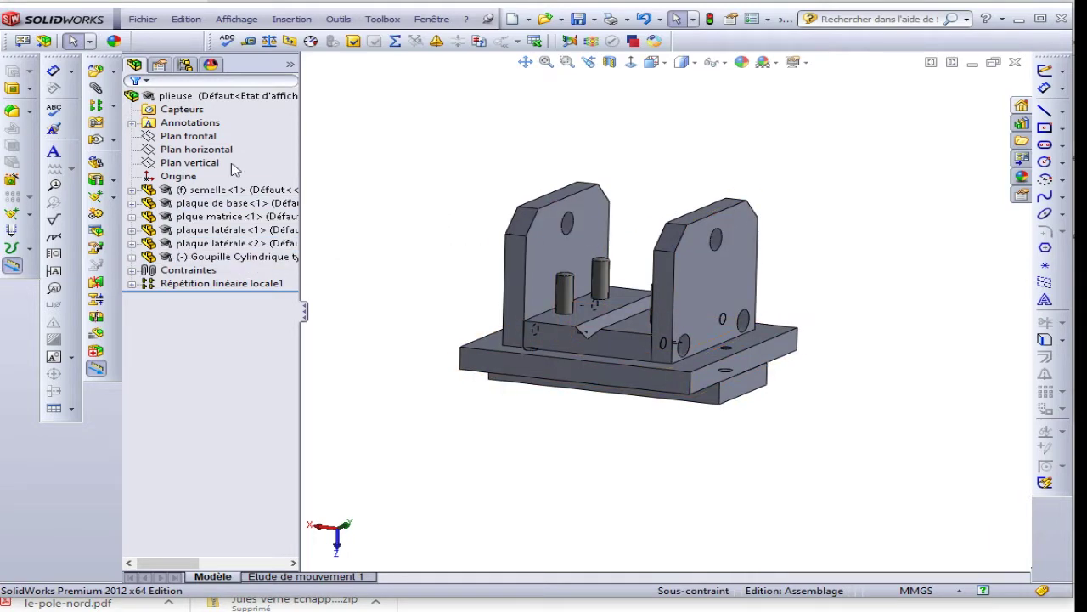
Step: Launch Insérer des composants from the Assemblage toolbar
click(95, 70)
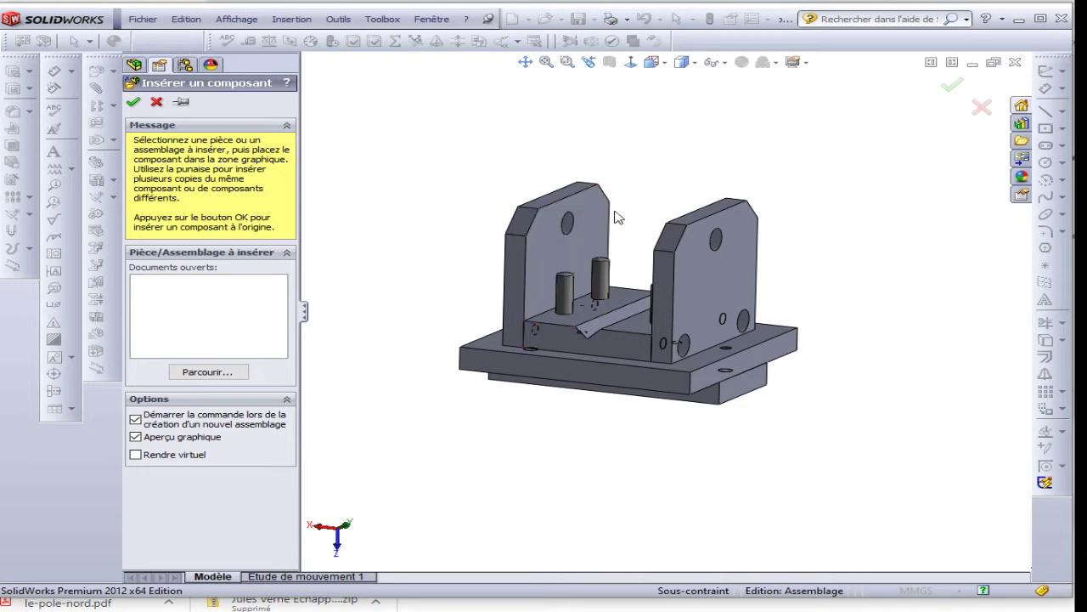
Step: Insert axe.SLDPRT from the Plieuse folder and place it beside the frame
click(197, 373)
click(255, 127)
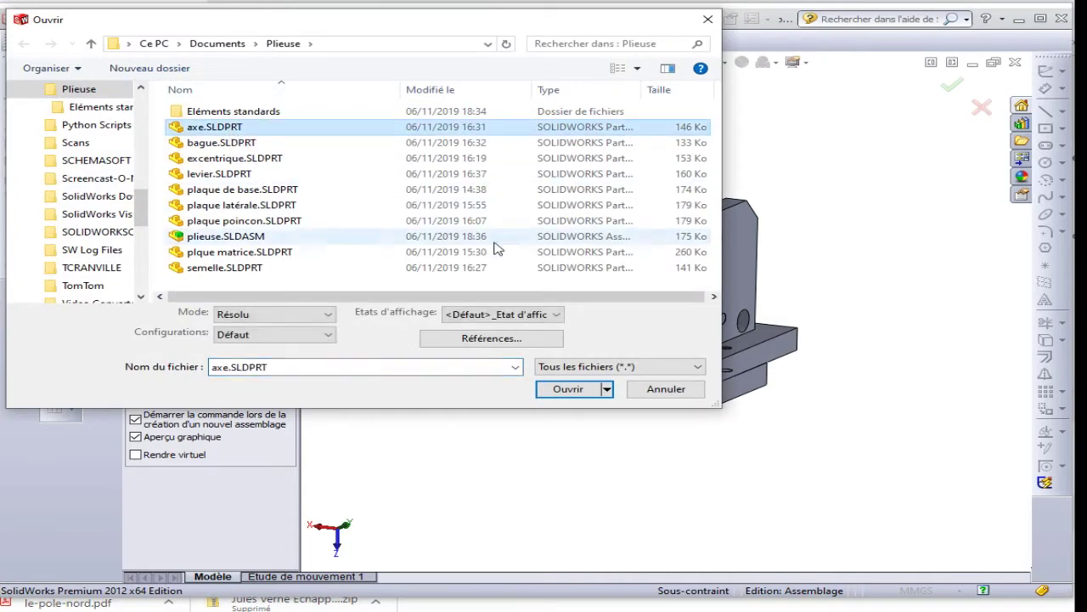
click(571, 388)
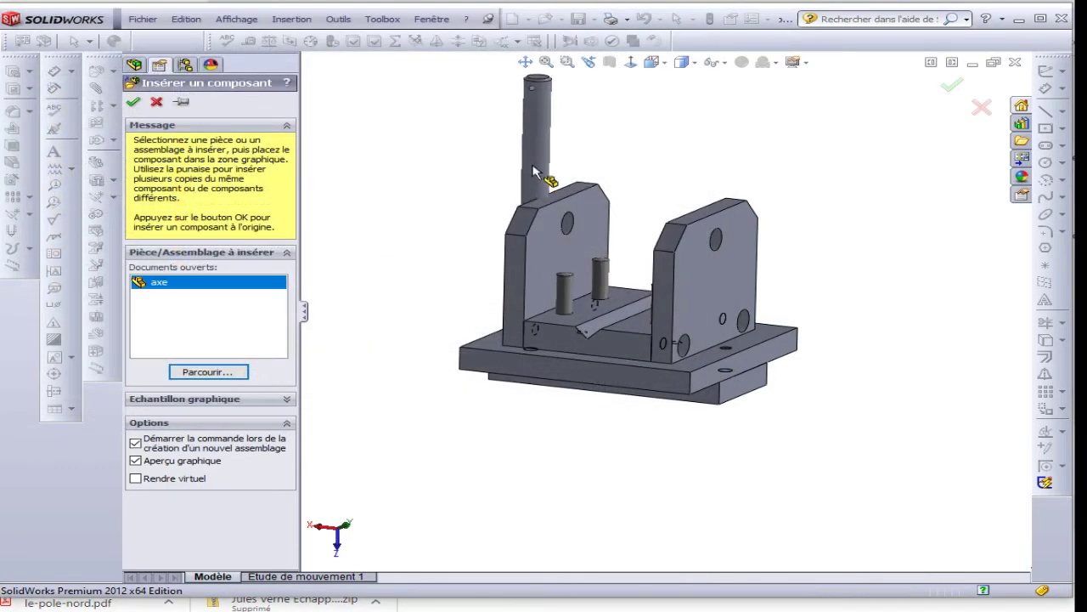
click(814, 321)
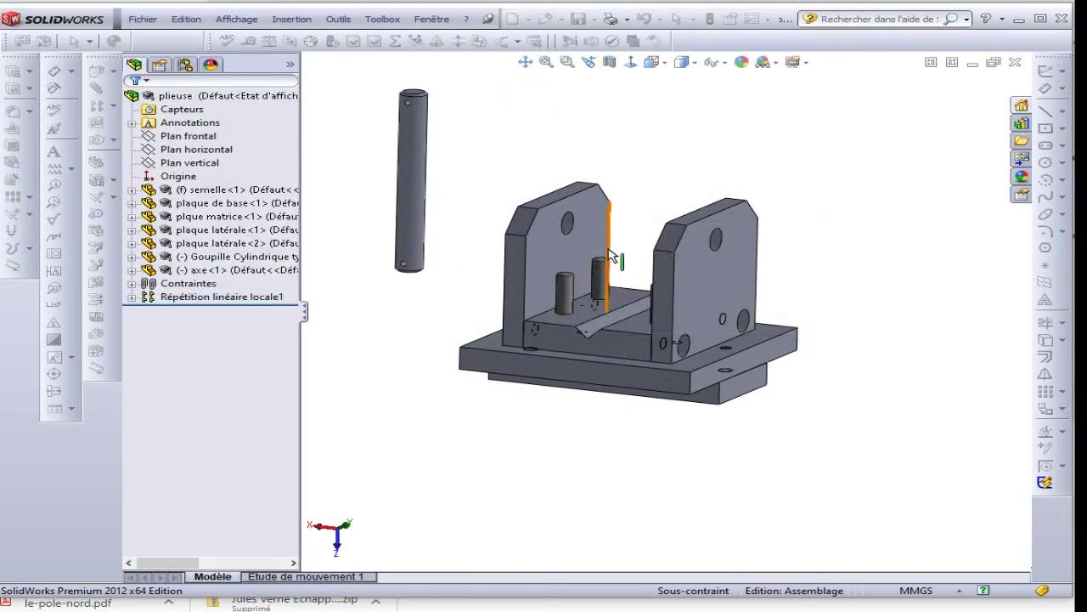
Step: Select the left side plate hole and the axe's cylindrical face to begin a mate
scroll(548, 221, up, 3)
click(548, 222)
scroll(503, 272, down, 3)
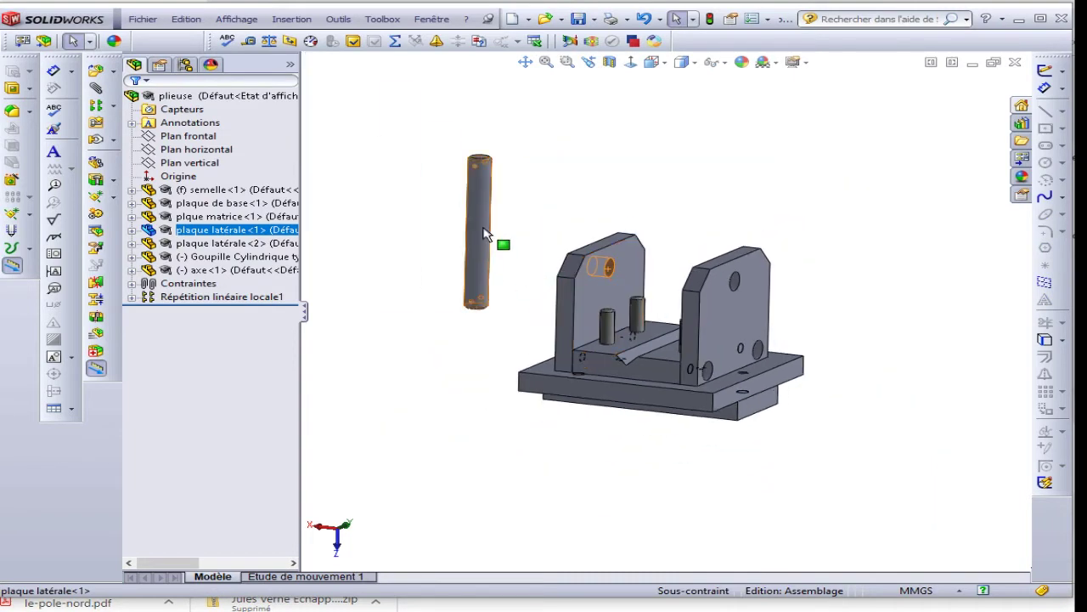
click(482, 233)
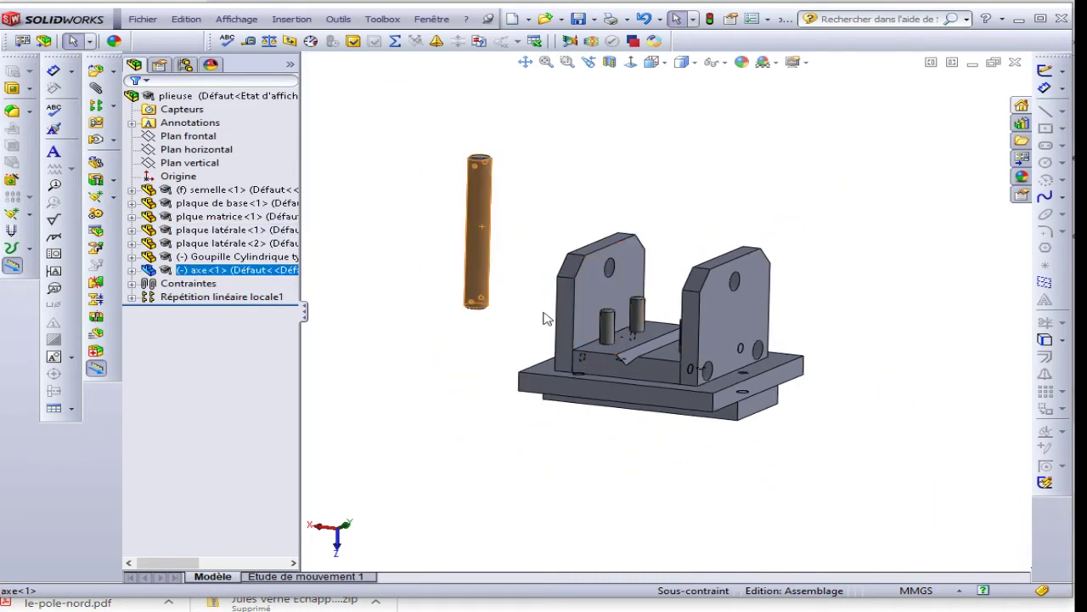
click(96, 88)
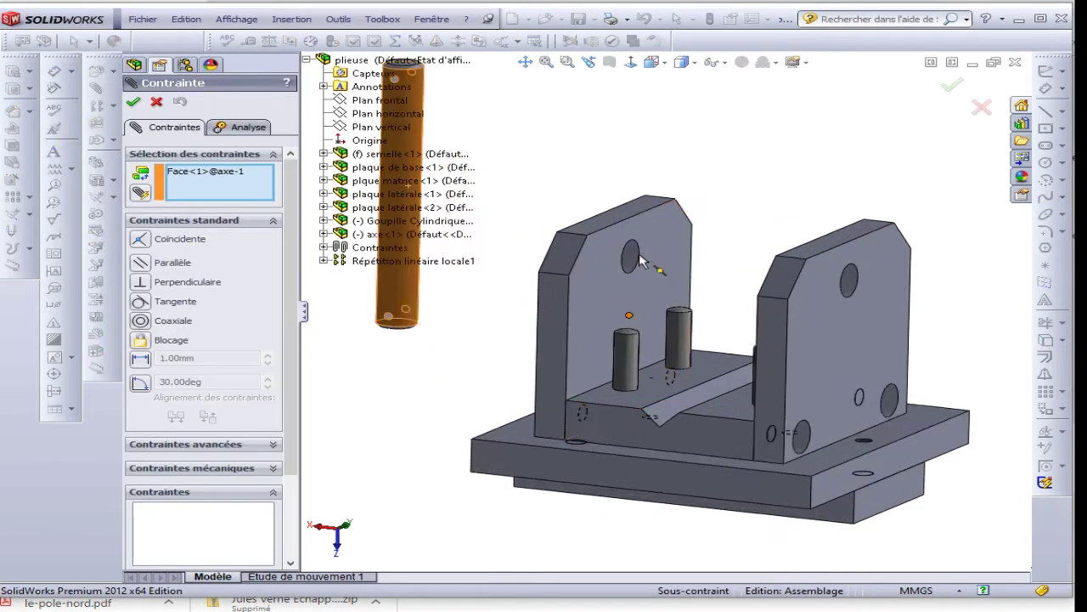
Step: Mate the axe concentric with the side-plate hole and slide it through both plates
click(631, 265)
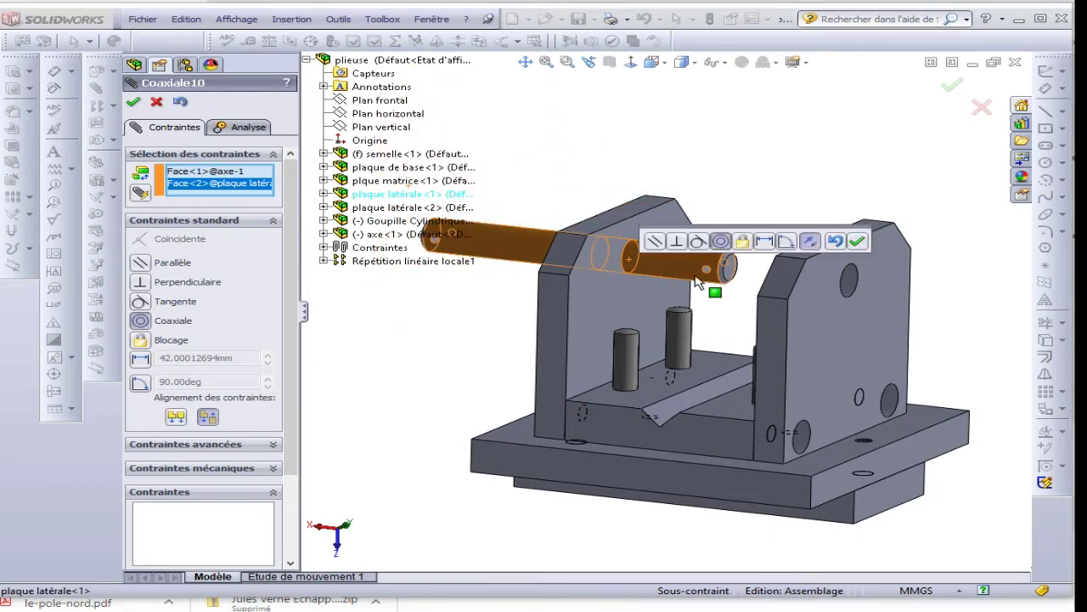
click(856, 243)
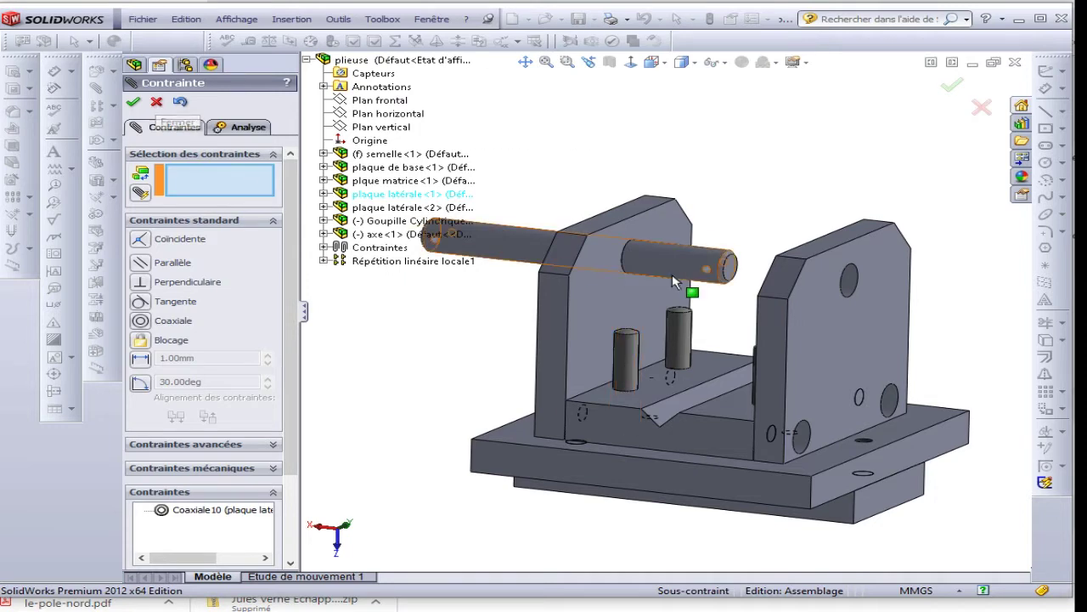
drag(689, 285, 848, 299)
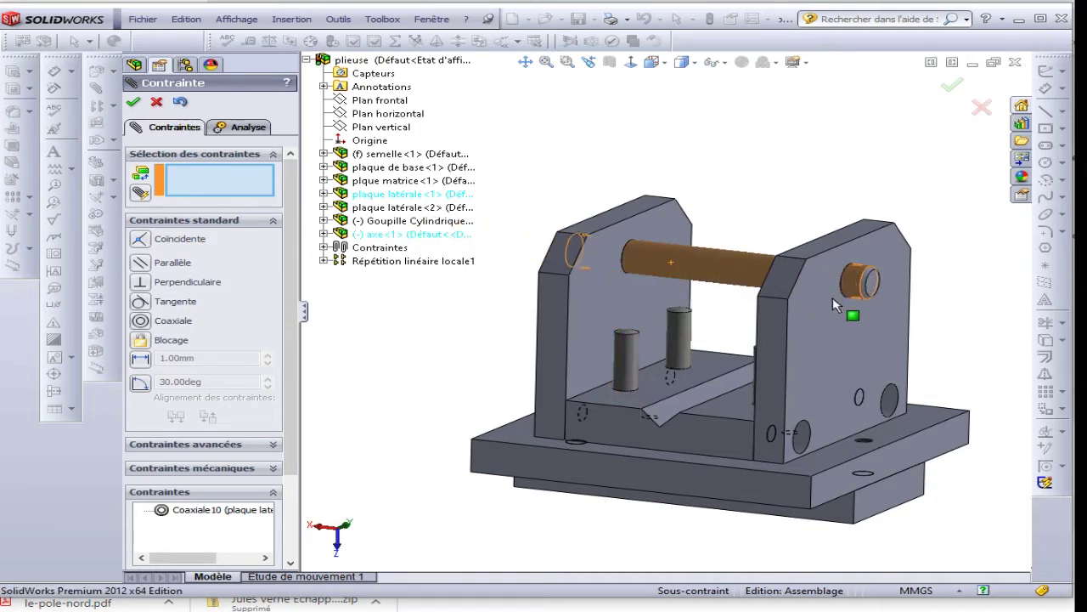
mouse_move(637, 309)
middle_down()
mouse_move(663, 325)
mouse_move(636, 356)
middle_up()
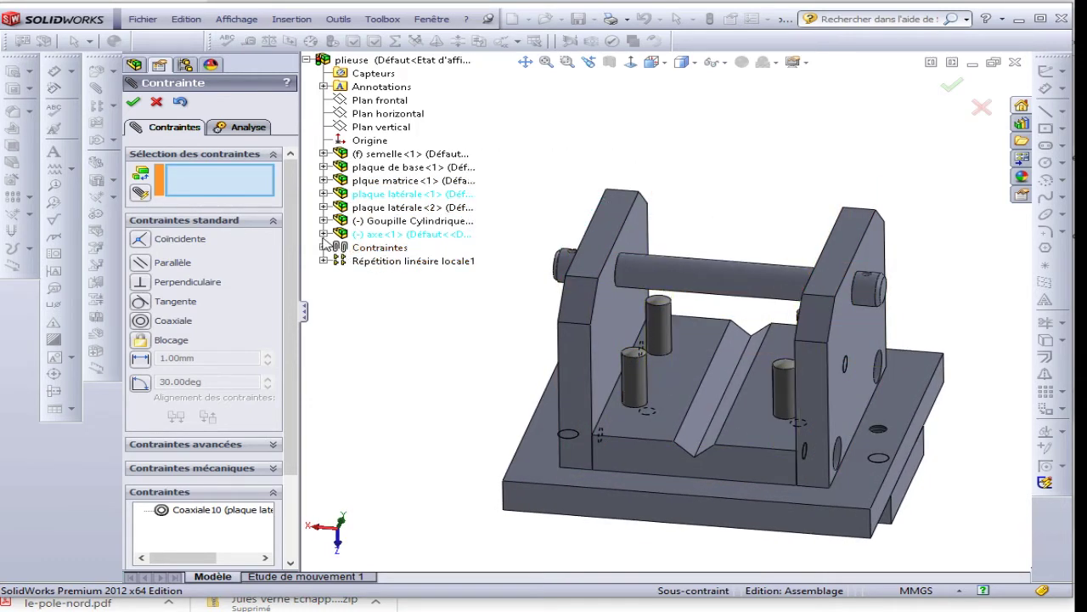
Step: Make the axe's Plan frontal coincident with the die plate's Plan vertical, then close mating
click(323, 233)
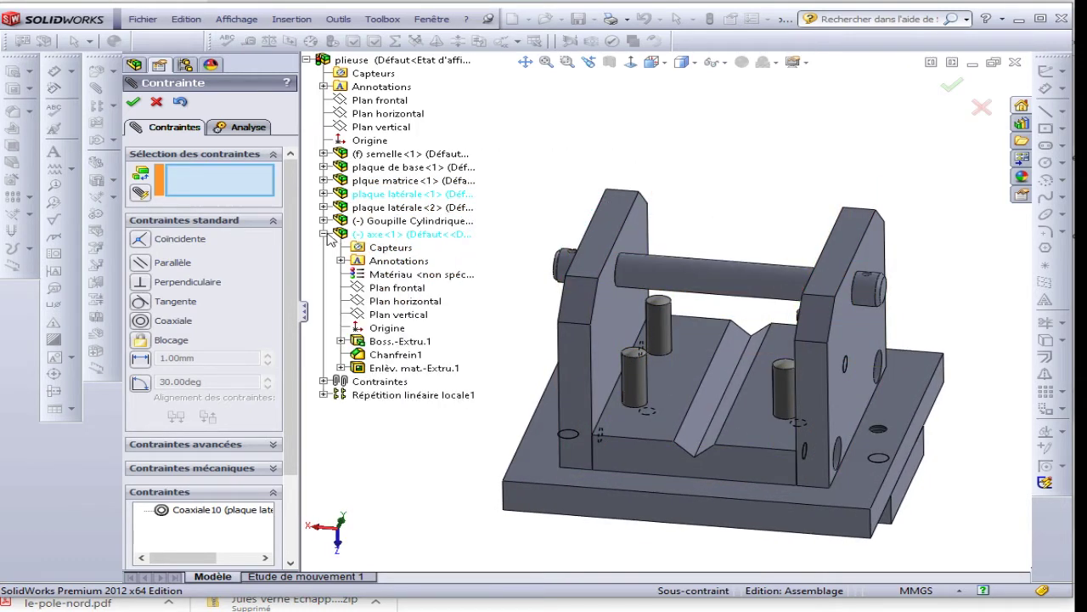
click(391, 289)
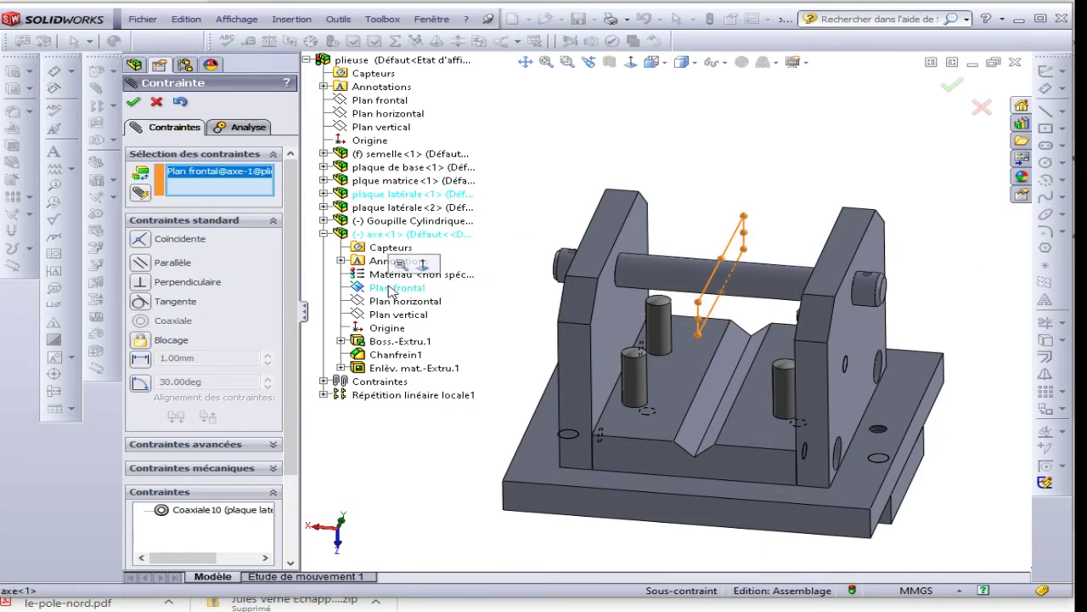
middle_drag(755, 240, 735, 267)
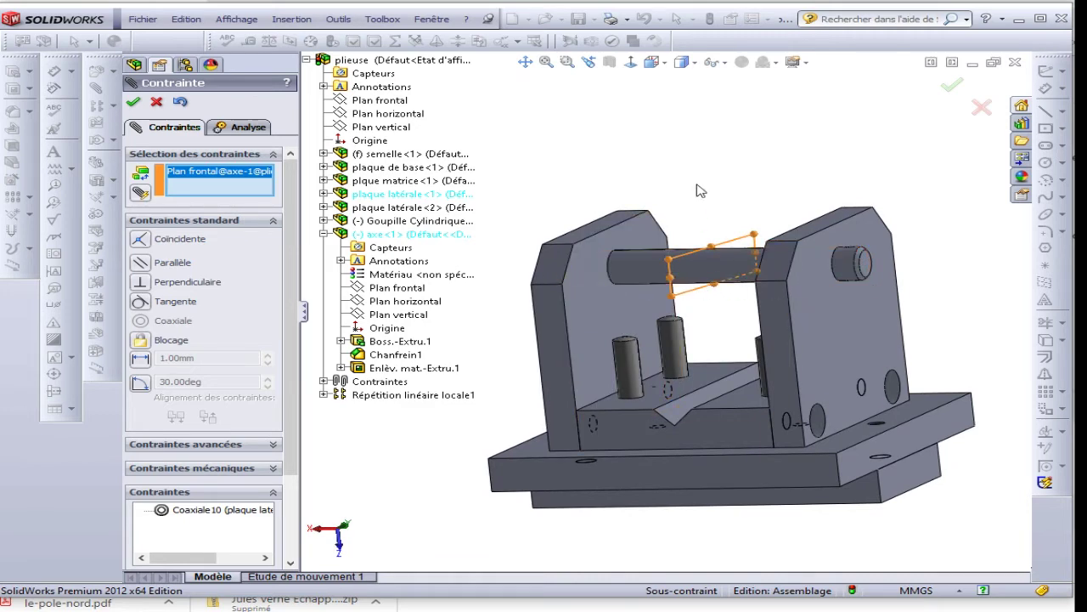
middle_drag(699, 190, 724, 246)
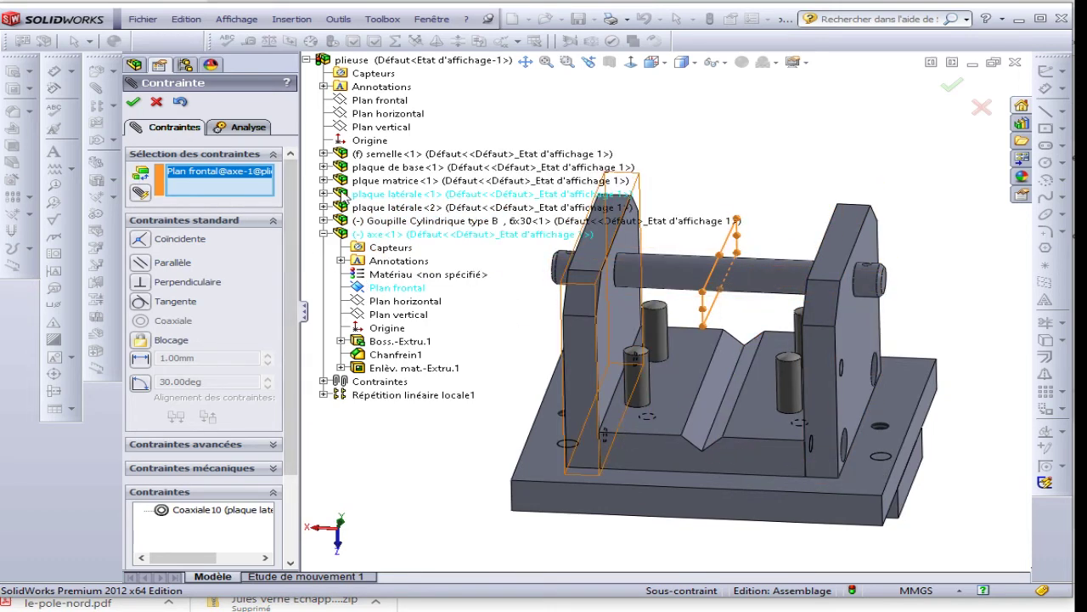
click(323, 180)
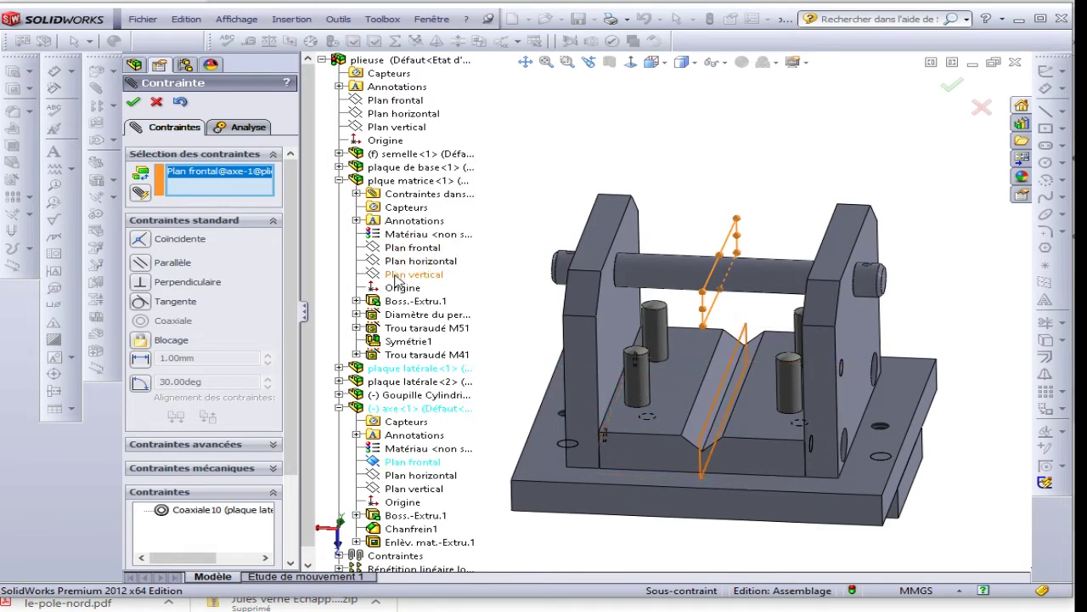
click(396, 276)
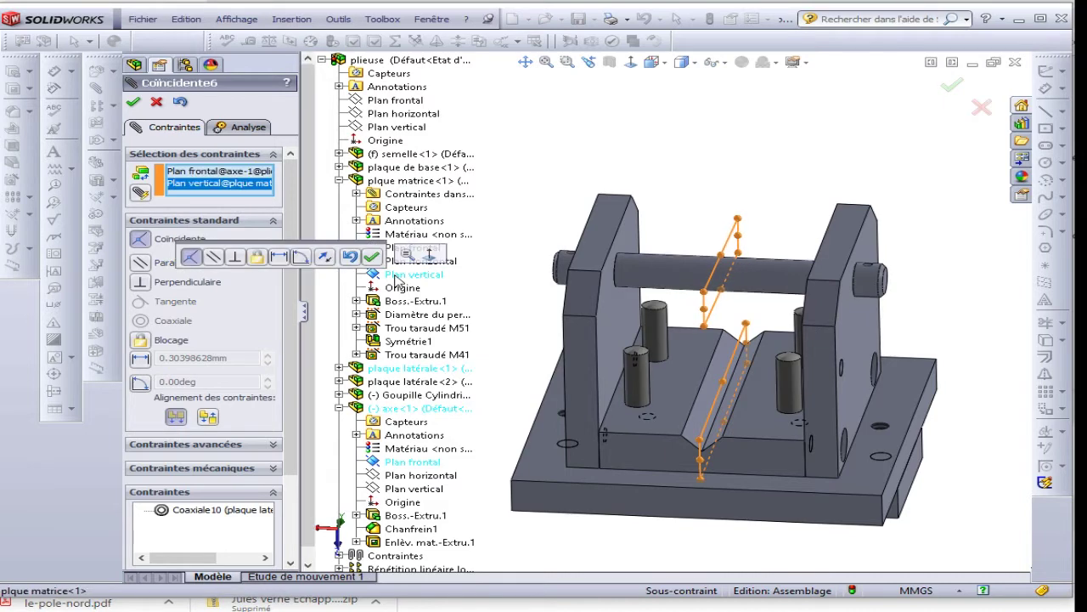
click(371, 257)
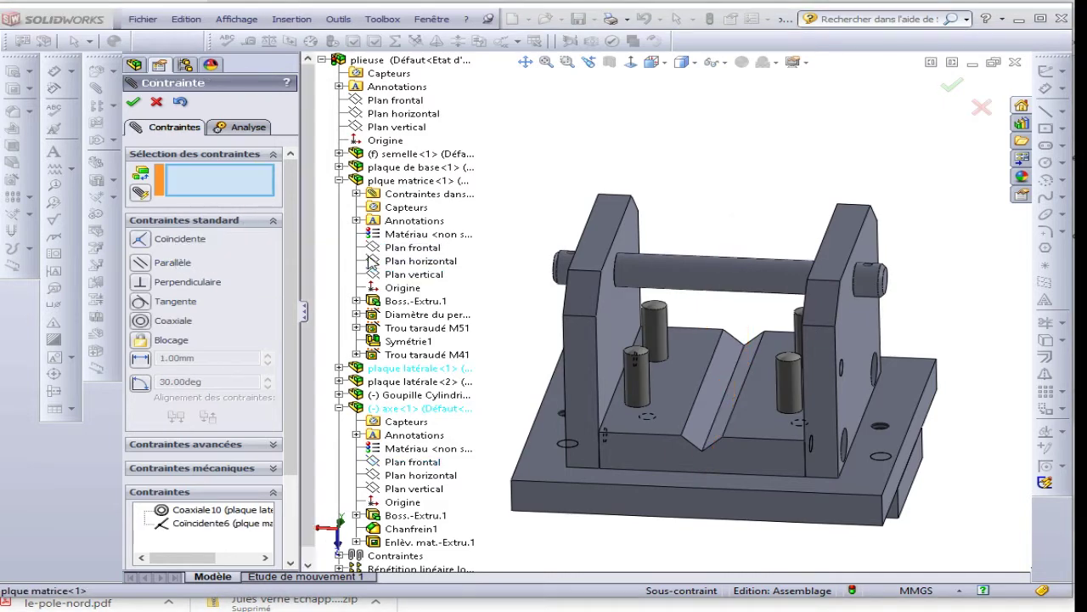
click(156, 101)
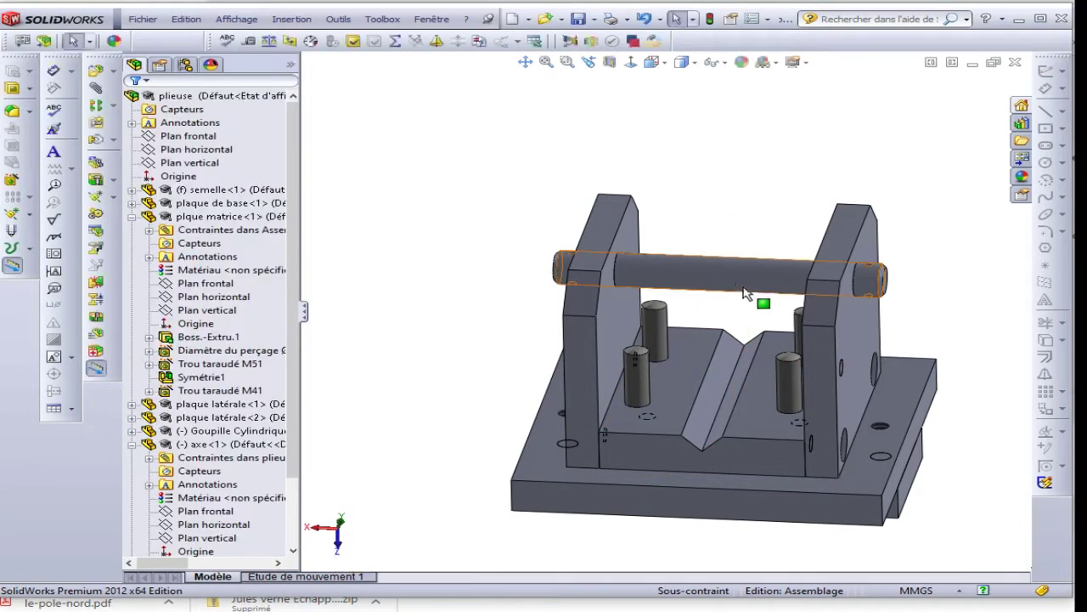
Step: Inspect the mated axe and select the Plan vertical reference plane
click(790, 278)
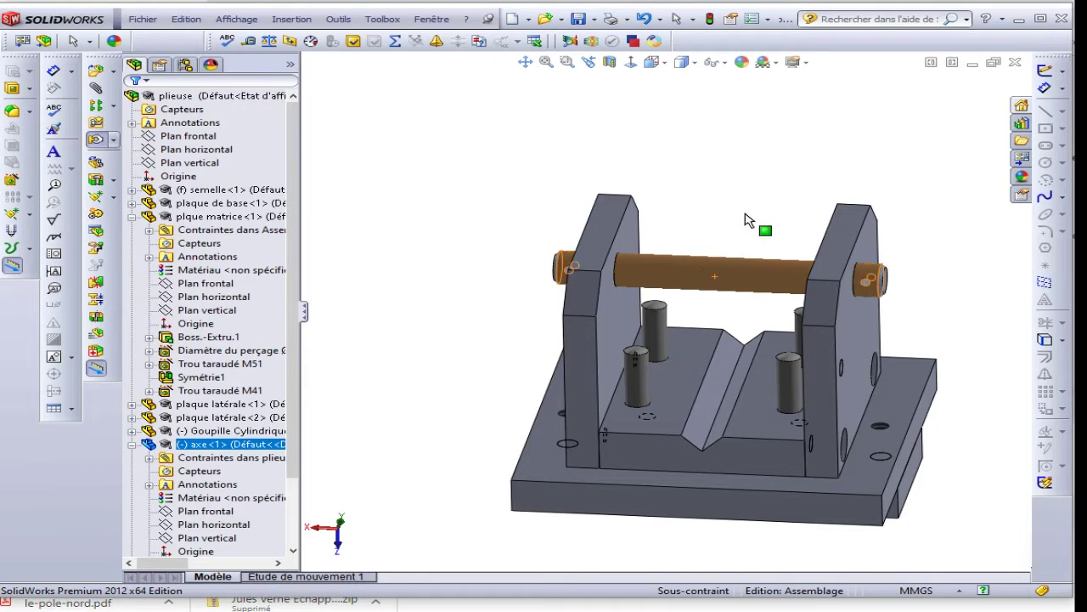
scroll(844, 306, down, 2)
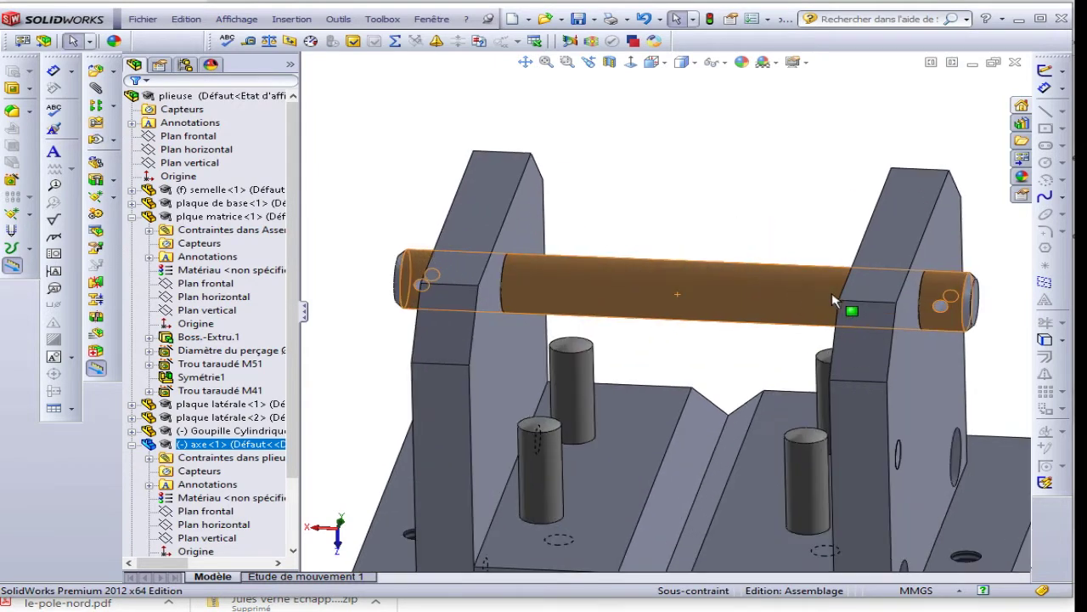
scroll(771, 296, down, 2)
scroll(716, 284, up, 3)
scroll(678, 252, up, 2)
click(679, 252)
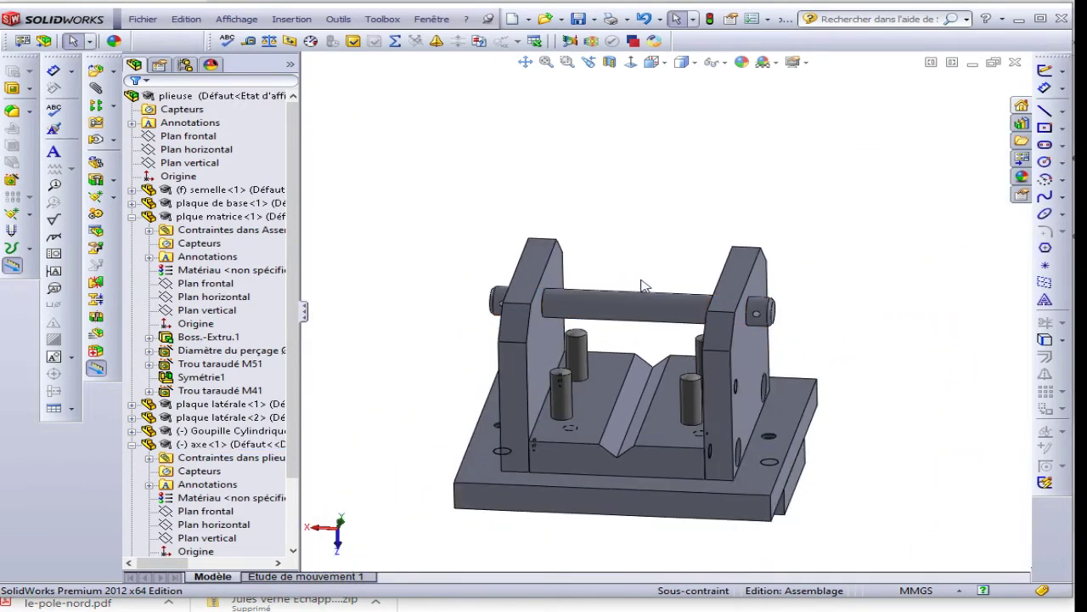
mouse_move(643, 284)
middle_down()
mouse_move(572, 219)
mouse_move(563, 158)
mouse_move(613, 253)
mouse_move(608, 283)
middle_up()
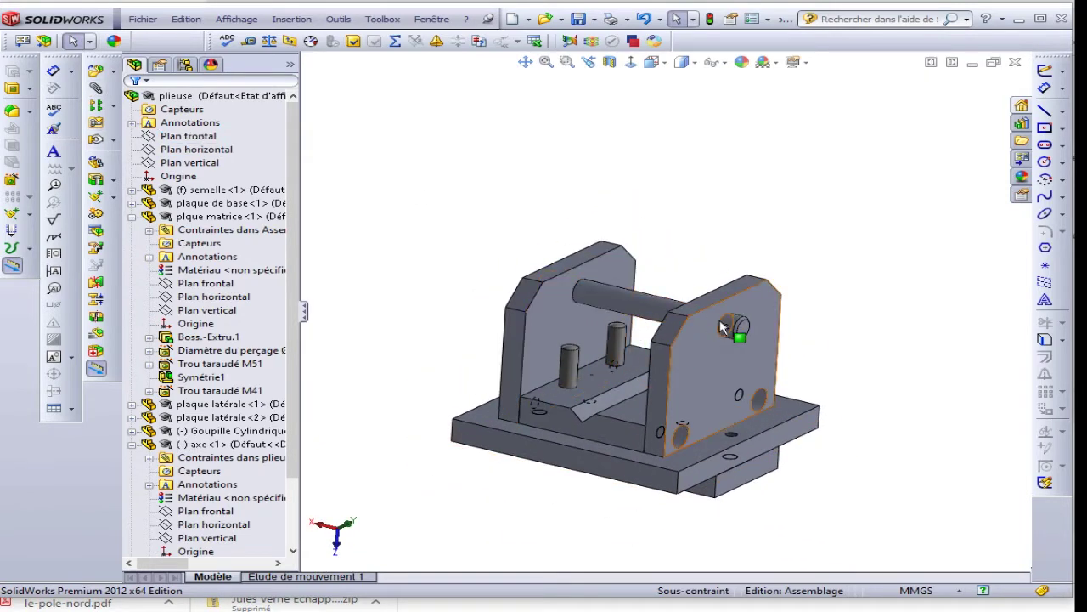
click(177, 164)
Step: Insert bague.SLDPRT and place it above the model after the education warning
click(96, 73)
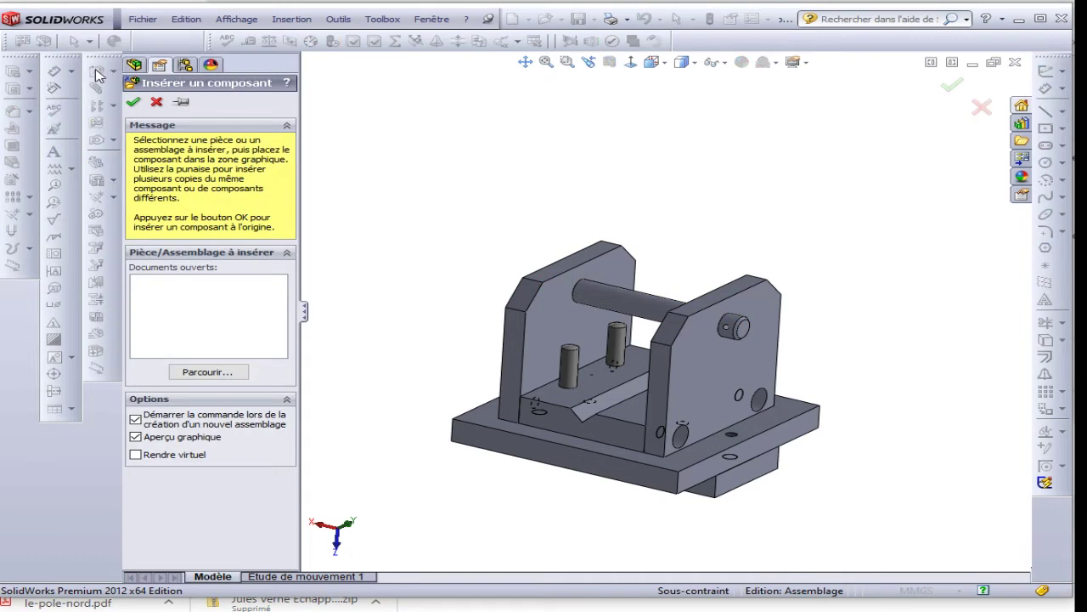
click(207, 371)
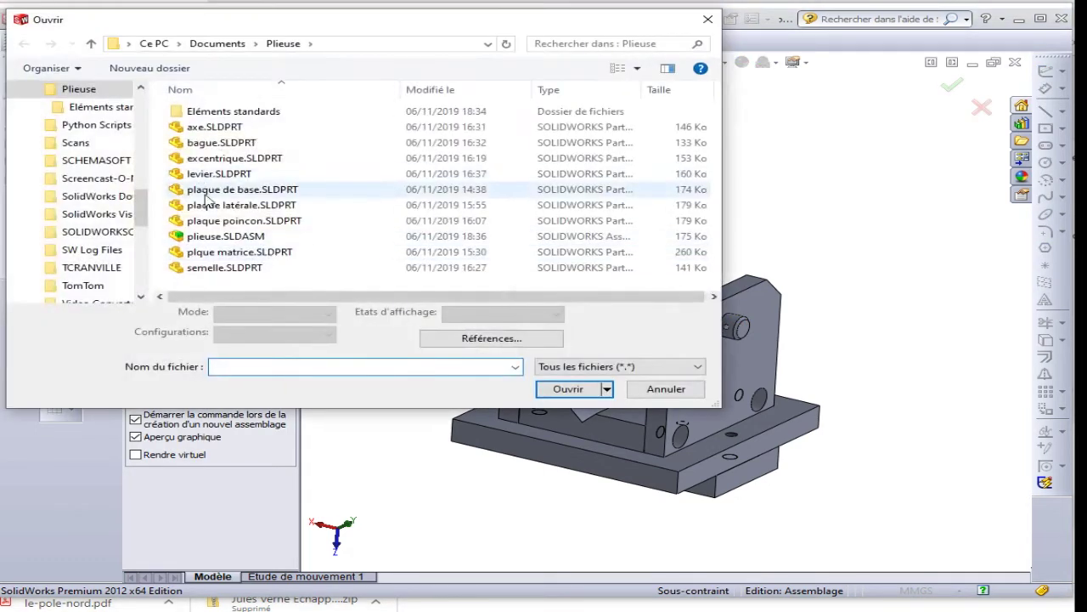
click(219, 143)
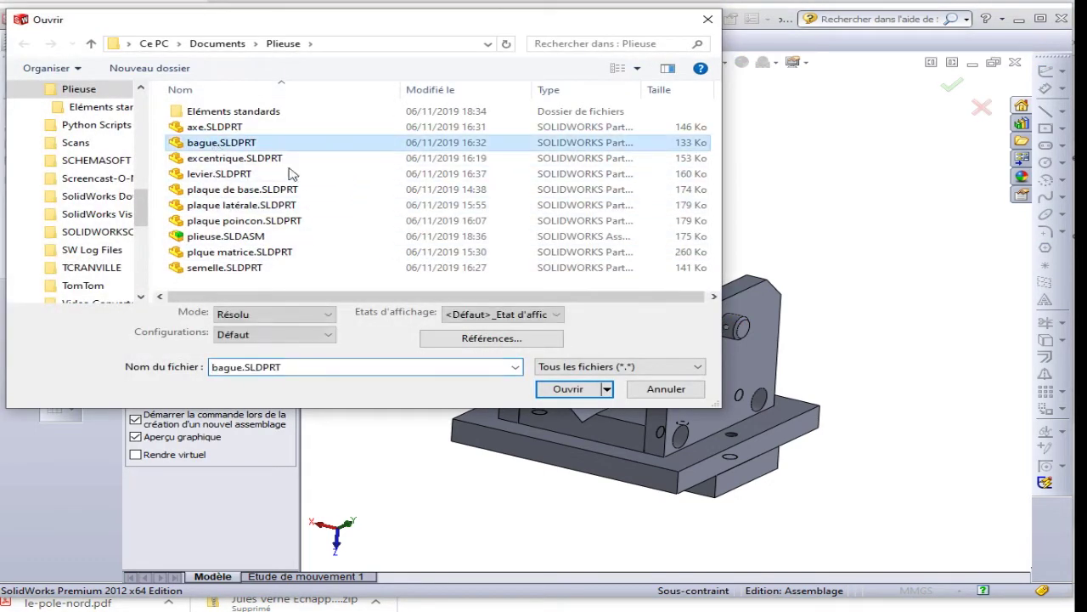
click(587, 389)
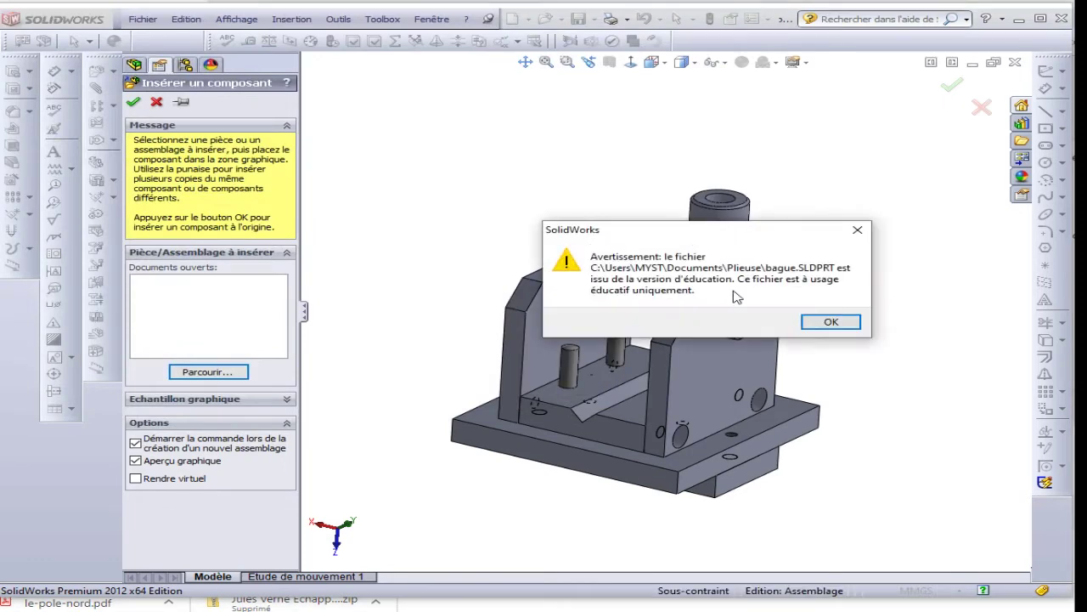
click(832, 323)
click(720, 219)
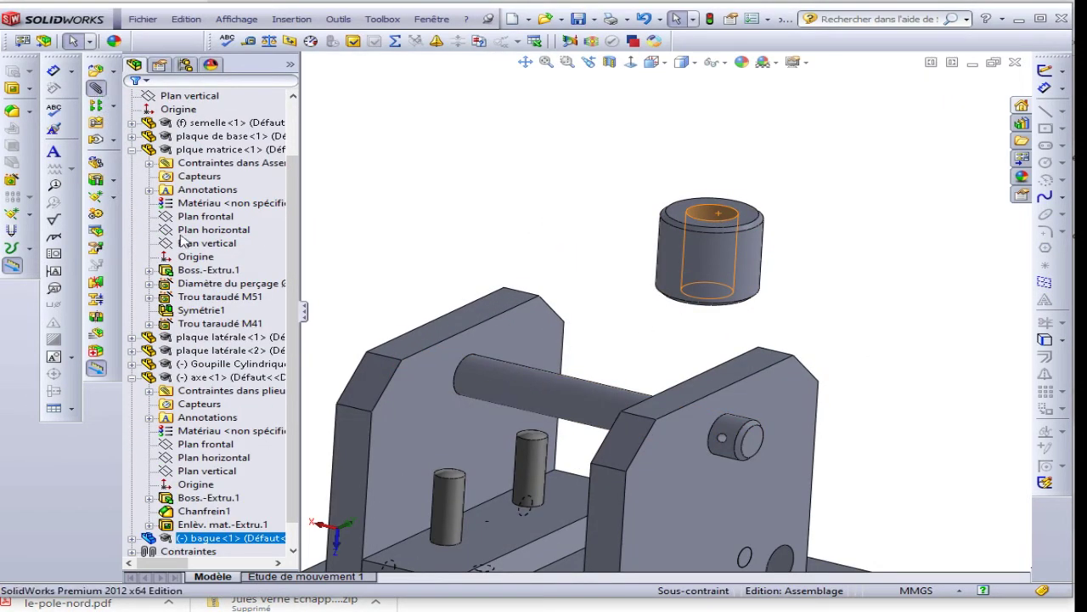
Step: Mate the bague bore coaxial with the axle
click(96, 88)
click(511, 386)
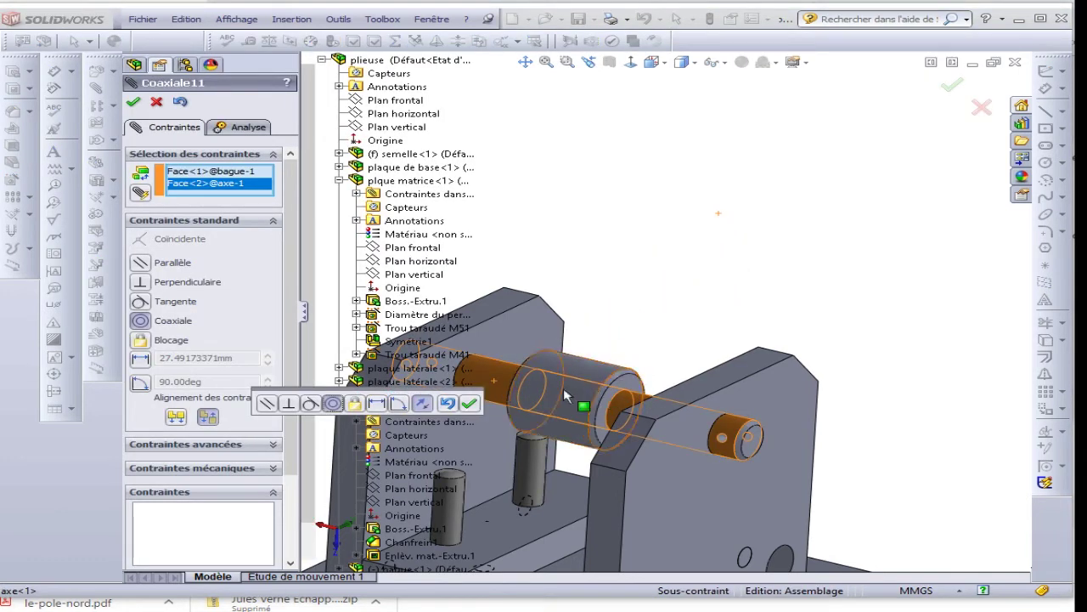
key(Return)
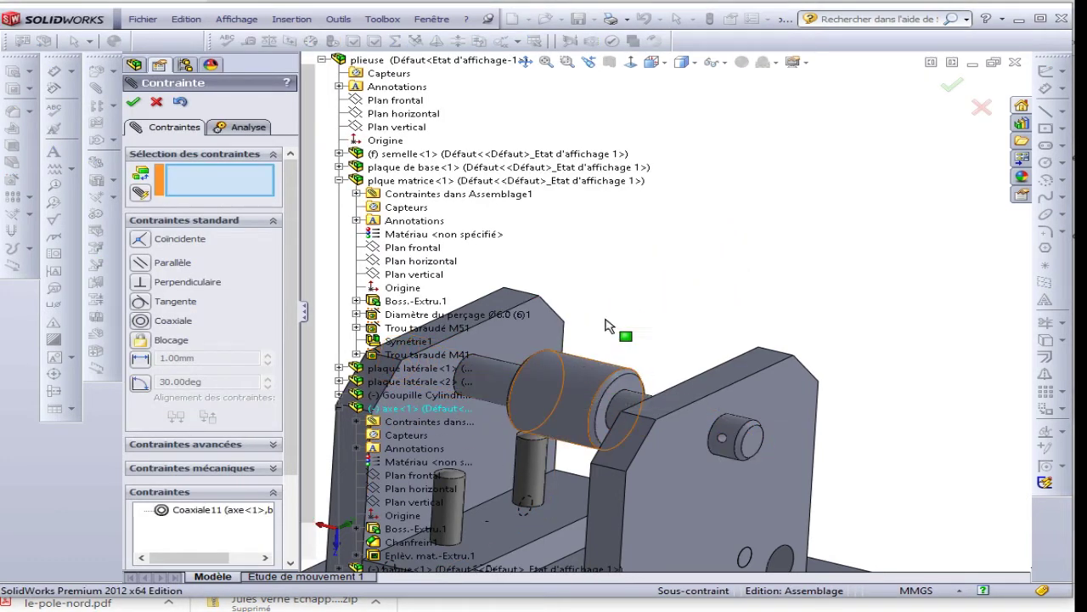
Step: Make the bague's end face coincident with the side plate's inner face and close the mates
scroll(608, 325, up, 3)
scroll(608, 326, up, 3)
middle_drag(608, 325, 581, 362)
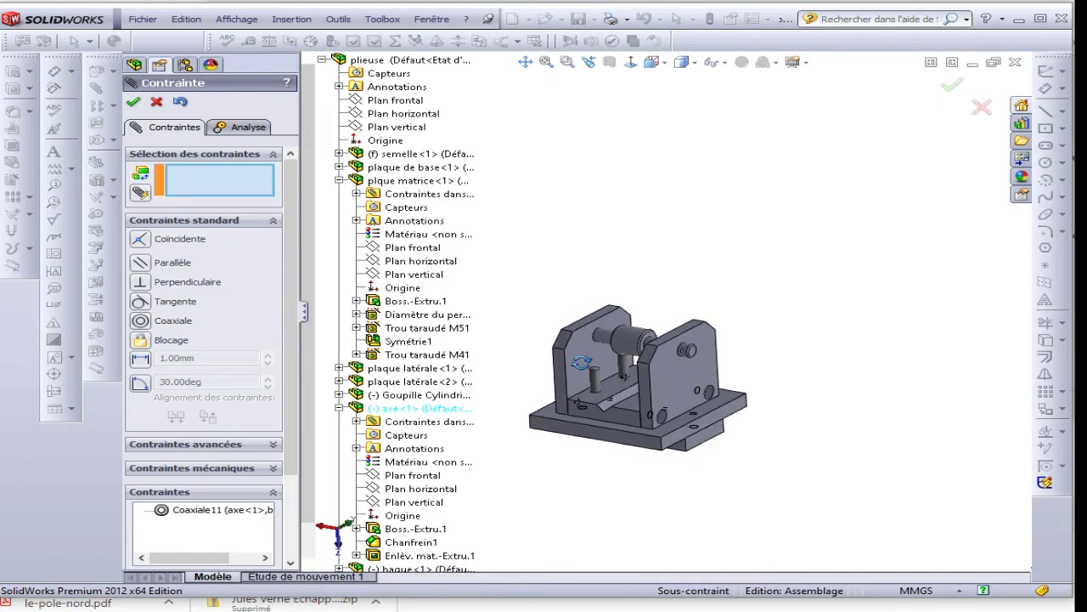
scroll(581, 362, down, 3)
scroll(581, 362, down, 3)
click(635, 319)
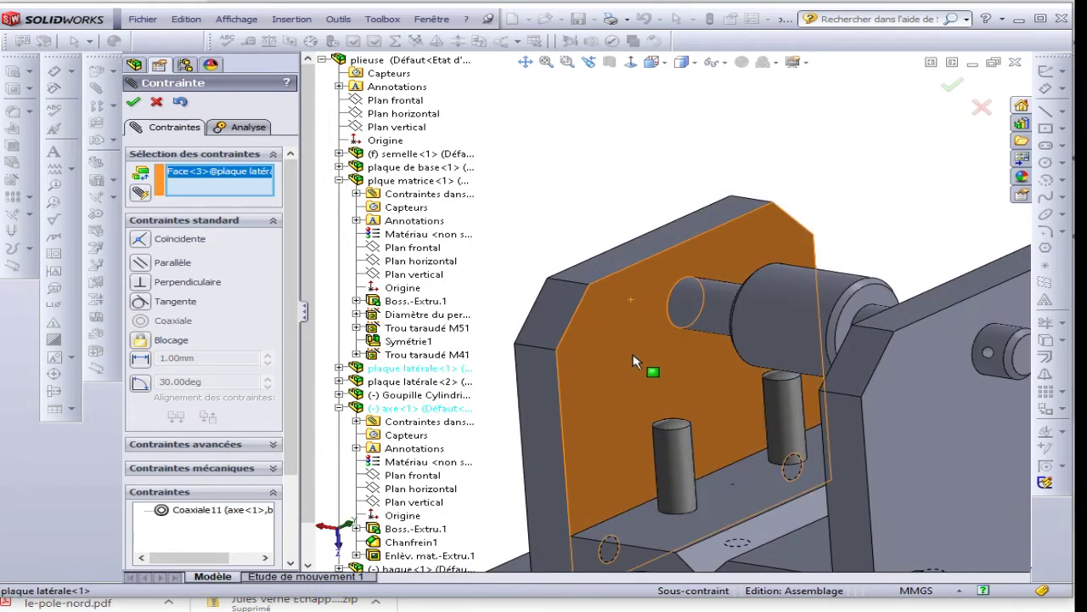
mouse_move(635, 361)
middle_down()
mouse_move(735, 372)
mouse_move(739, 382)
middle_up()
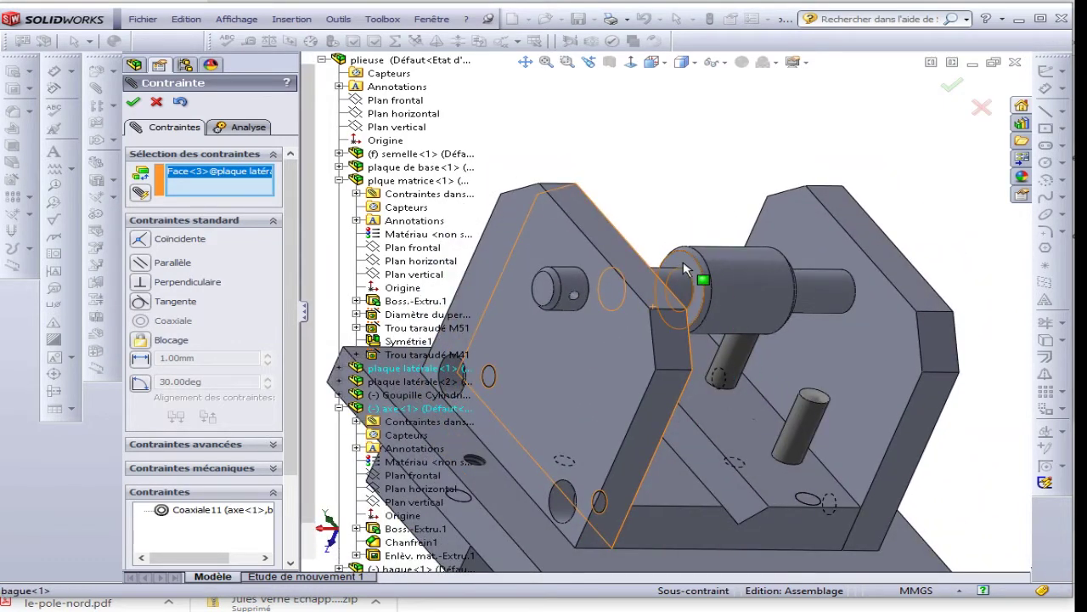
click(765, 297)
key(Return)
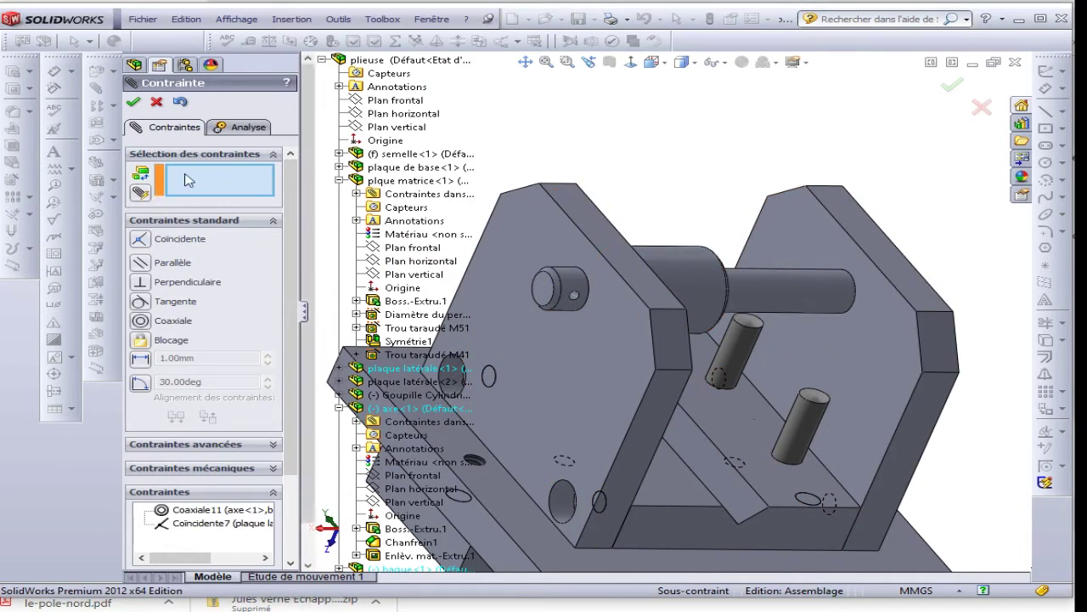
click(156, 103)
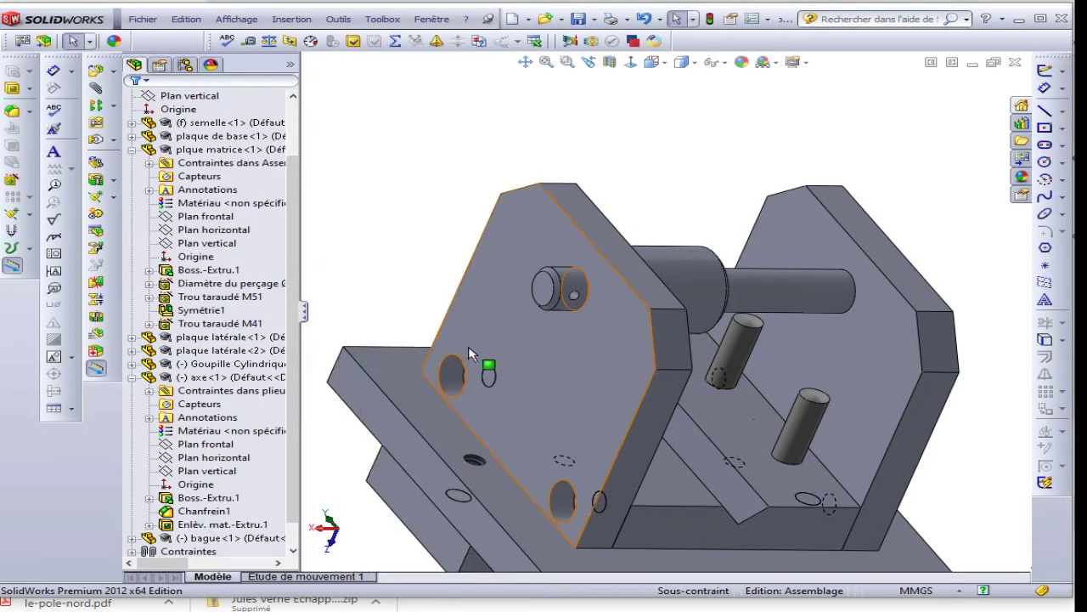
Step: Collapse the tree branches and drag a second bague copy into the assembly
click(132, 378)
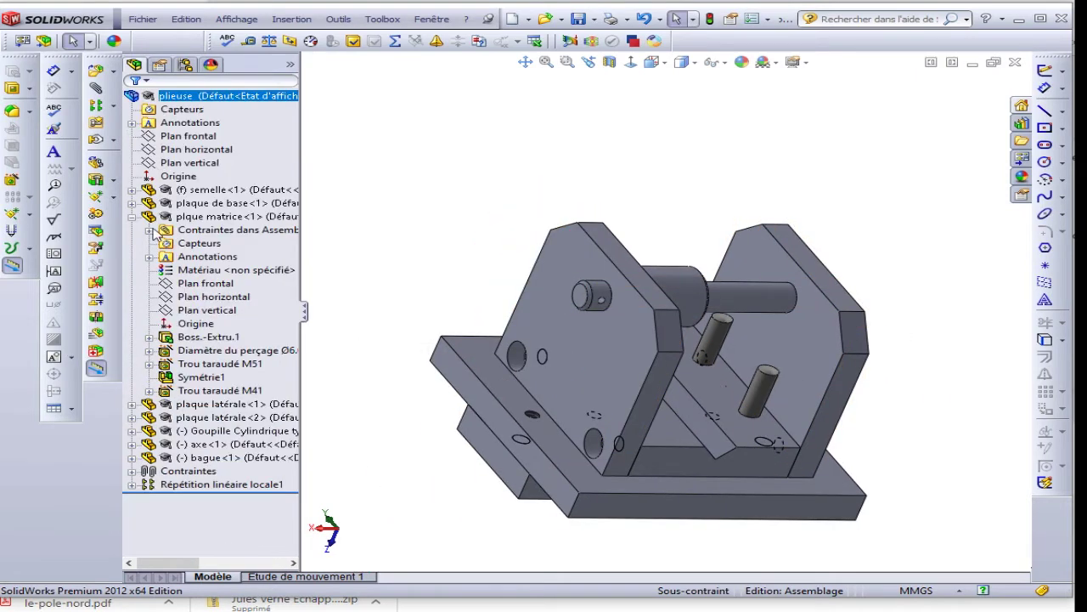
click(132, 221)
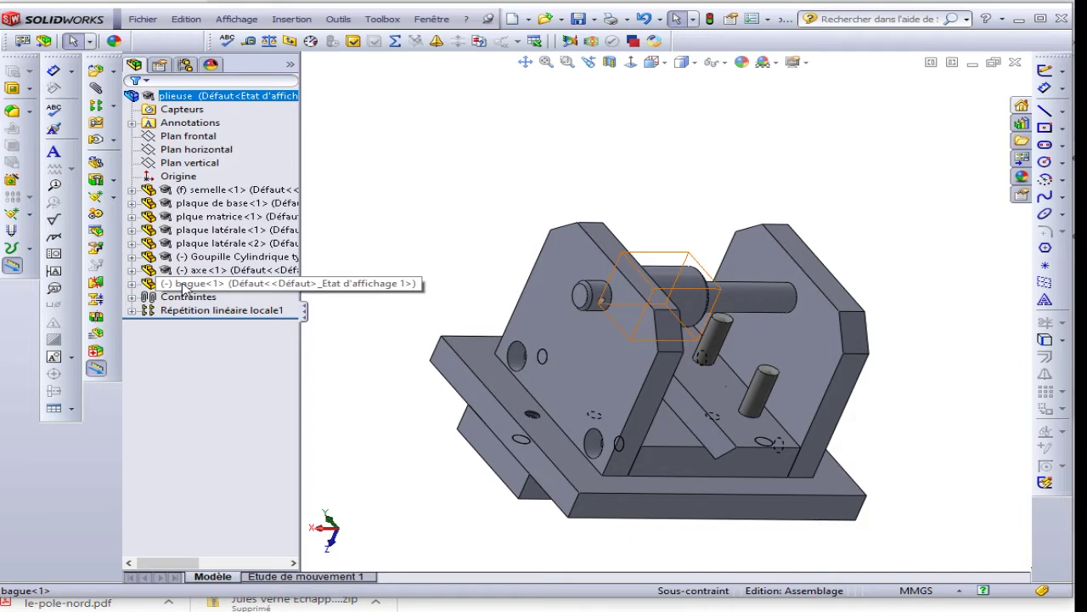
drag(182, 289, 574, 195)
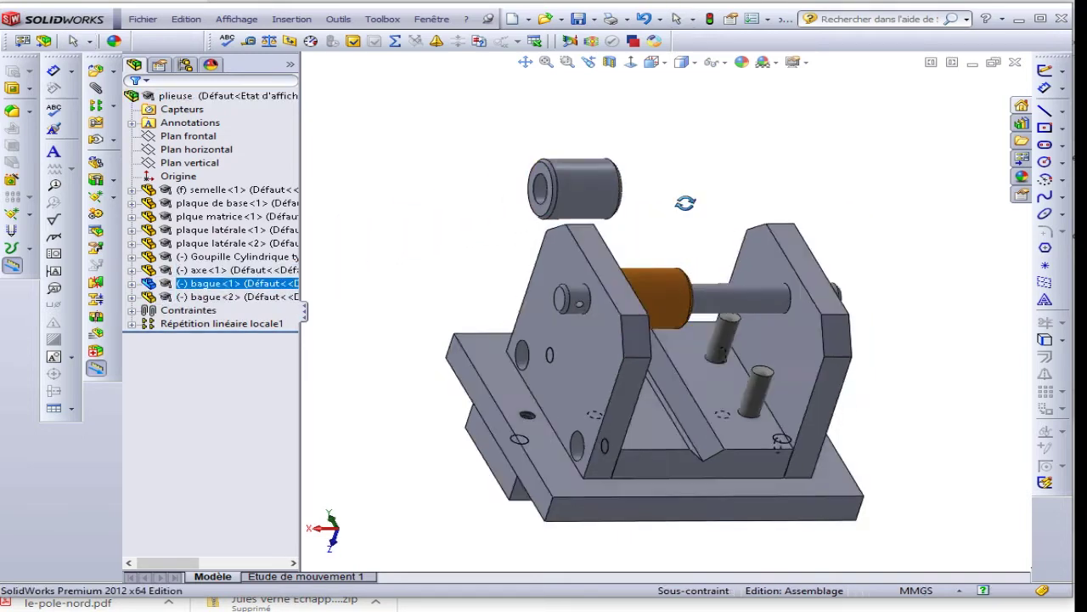
middle_drag(574, 195, 597, 240)
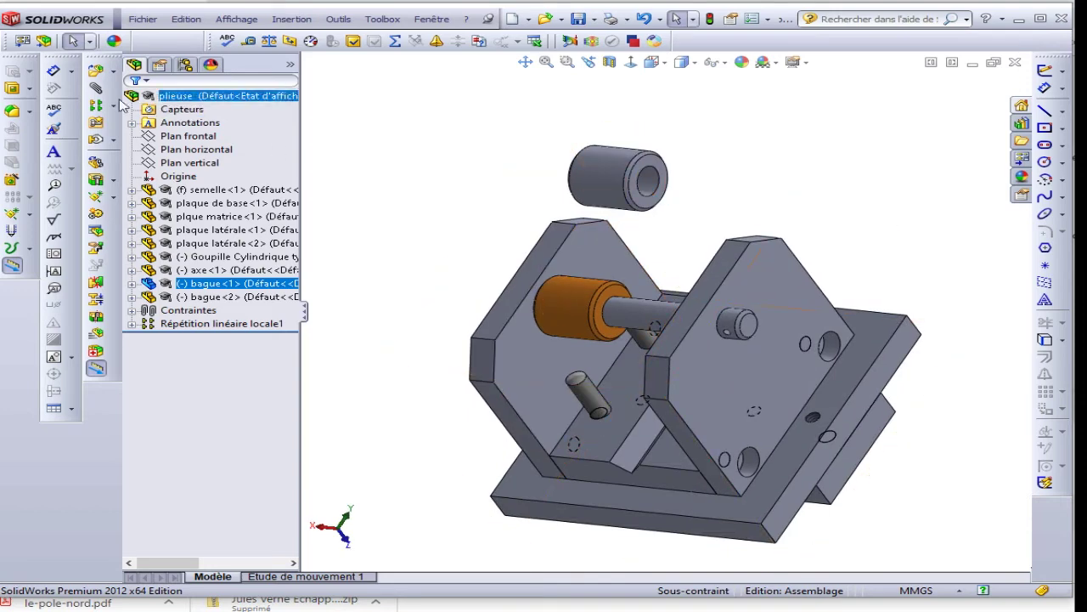
click(446, 161)
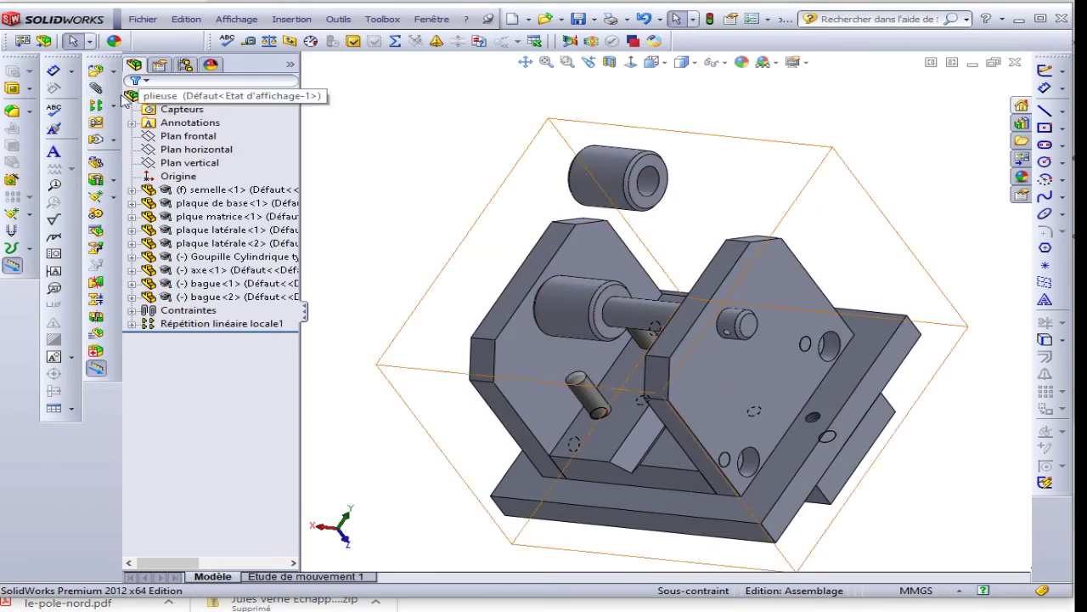
Step: Mate the second bague coaxial with the axle and slide it right along it
click(651, 192)
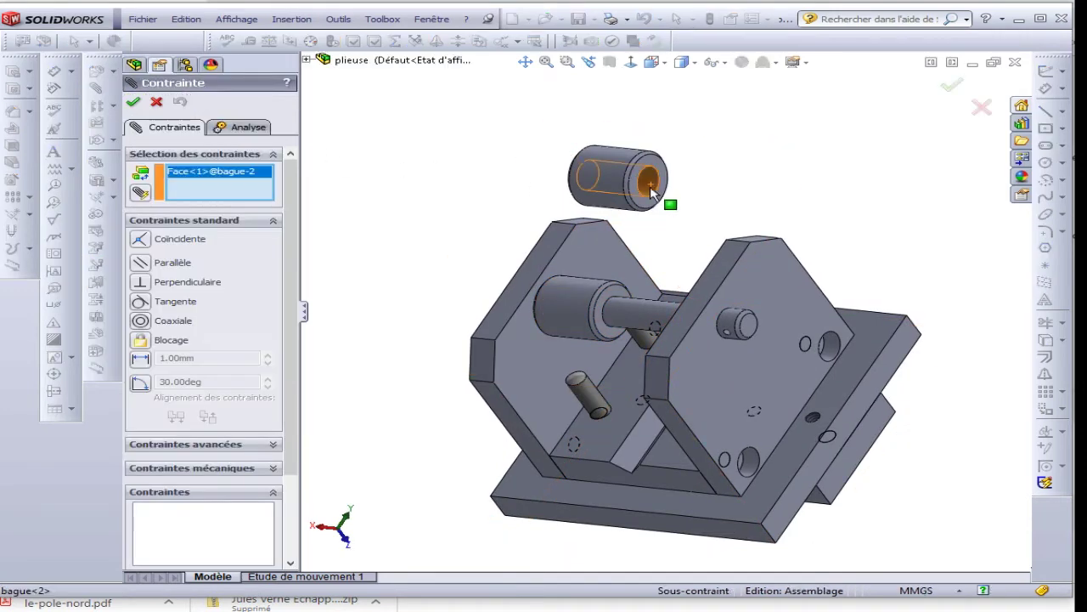
click(647, 319)
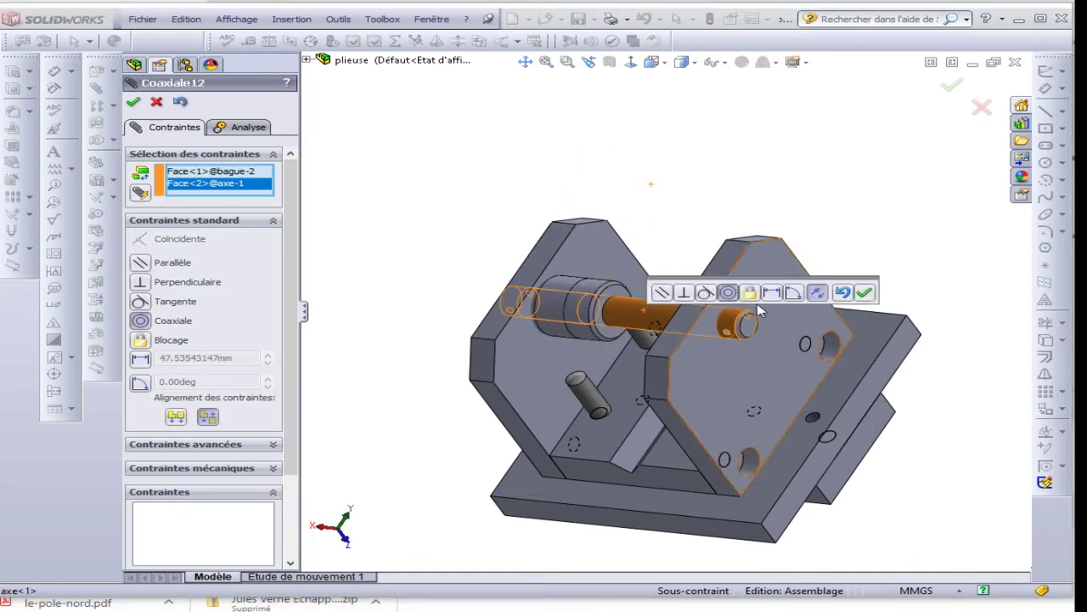
click(863, 293)
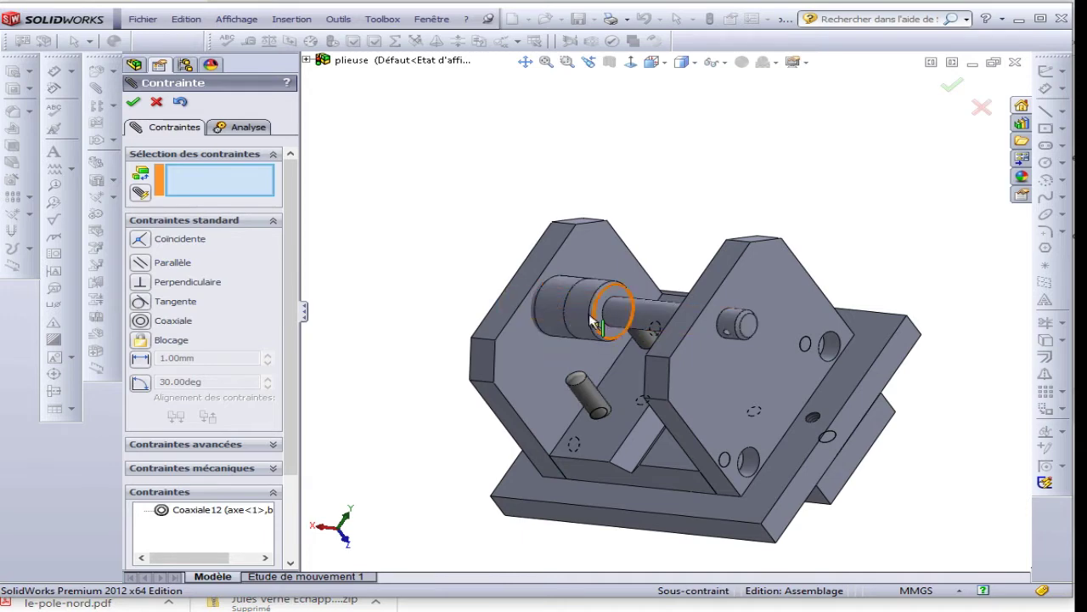
middle_drag(499, 304, 570, 272)
scroll(586, 315, down, 2)
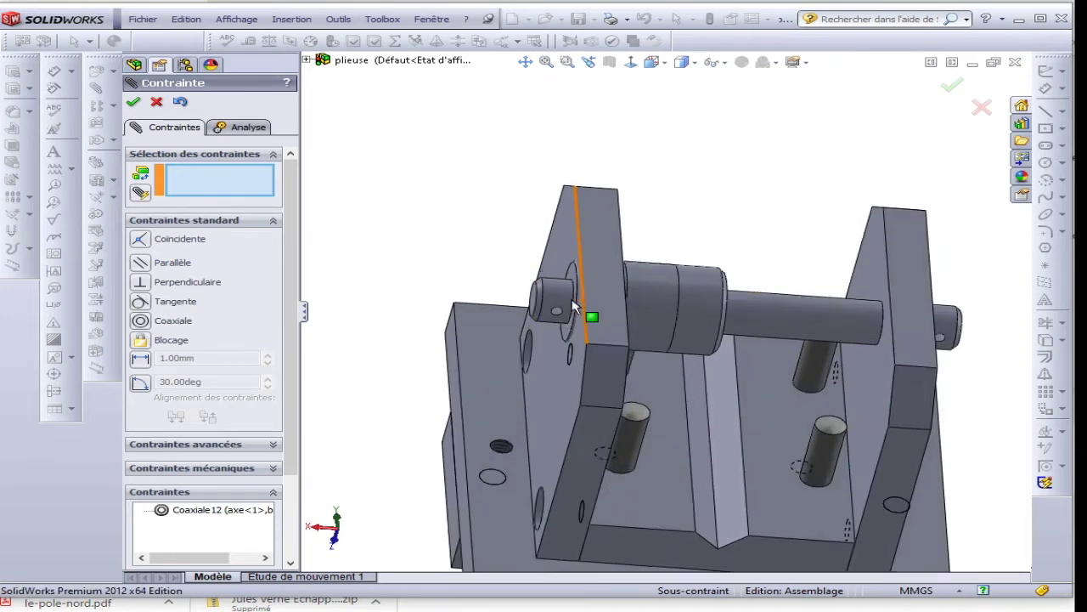
scroll(583, 292, down, 3)
scroll(586, 245, down, 2)
drag(587, 242, 833, 284)
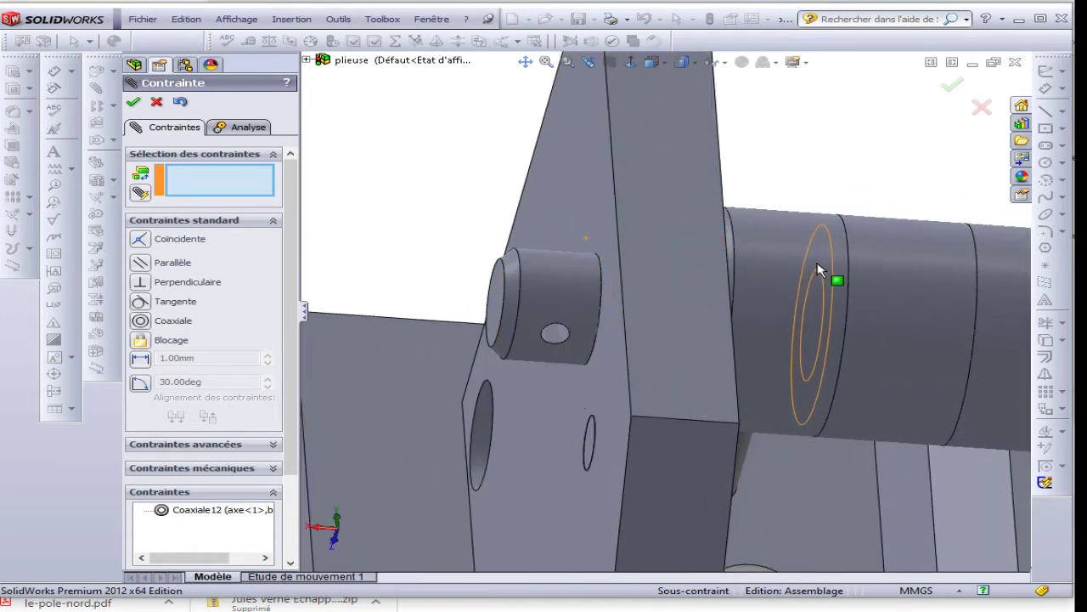
scroll(830, 295, up, 3)
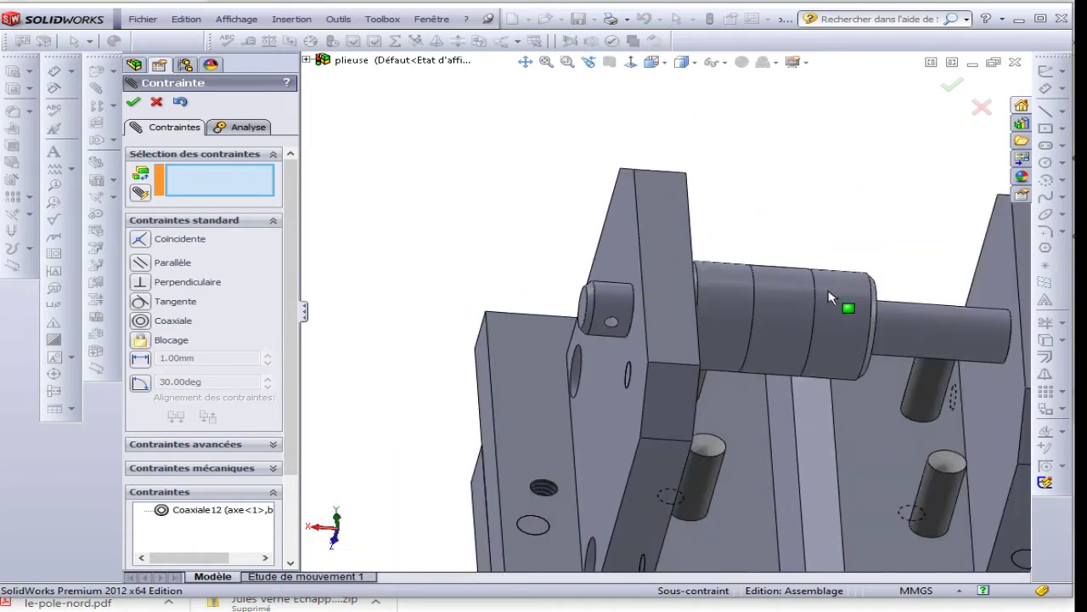
Step: Make the second bague's end face coincident with the side plate and close the mate panel
click(995, 282)
middle_drag(996, 283, 886, 314)
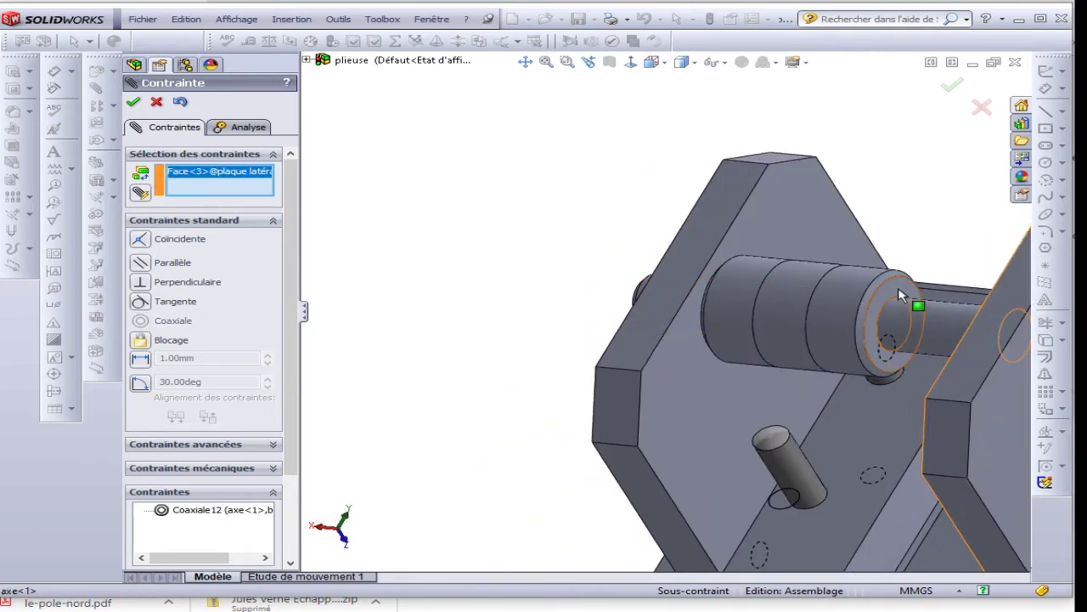
click(901, 294)
click(931, 262)
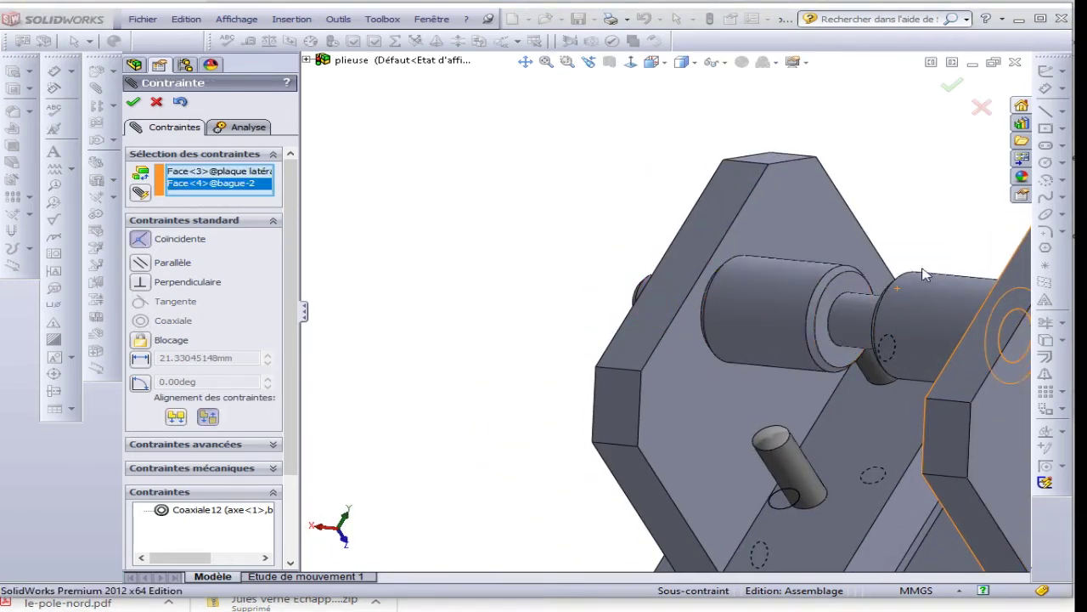
scroll(849, 298, up, 5)
mouse_move(849, 297)
middle_down()
mouse_move(723, 247)
mouse_move(681, 294)
middle_up()
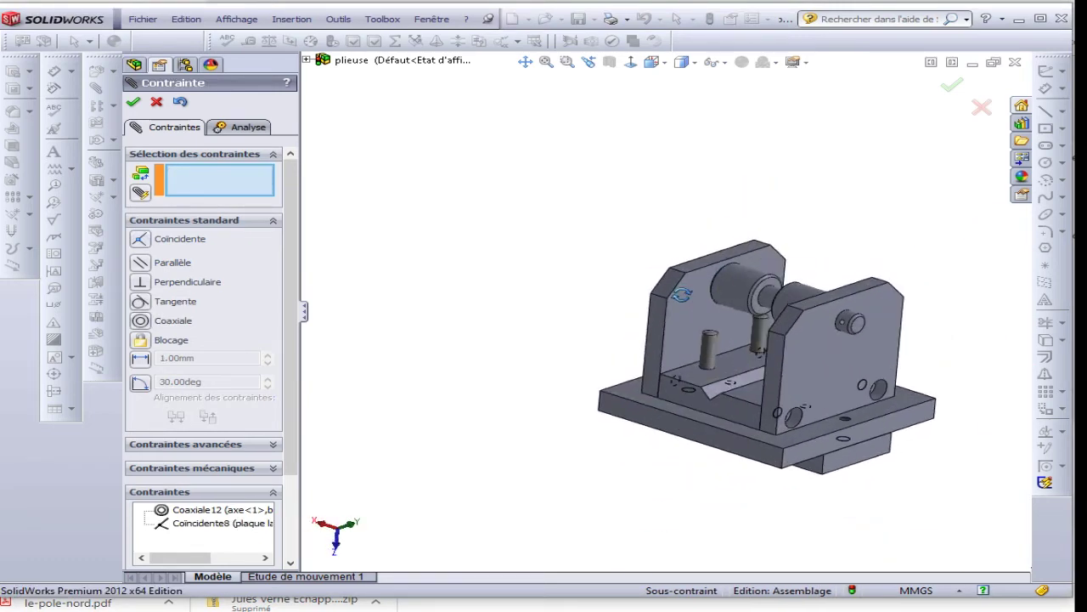
click(157, 103)
Step: Insert plaque poincon.SLDPRT from the Plieuse folder and place it beside the frame
click(96, 71)
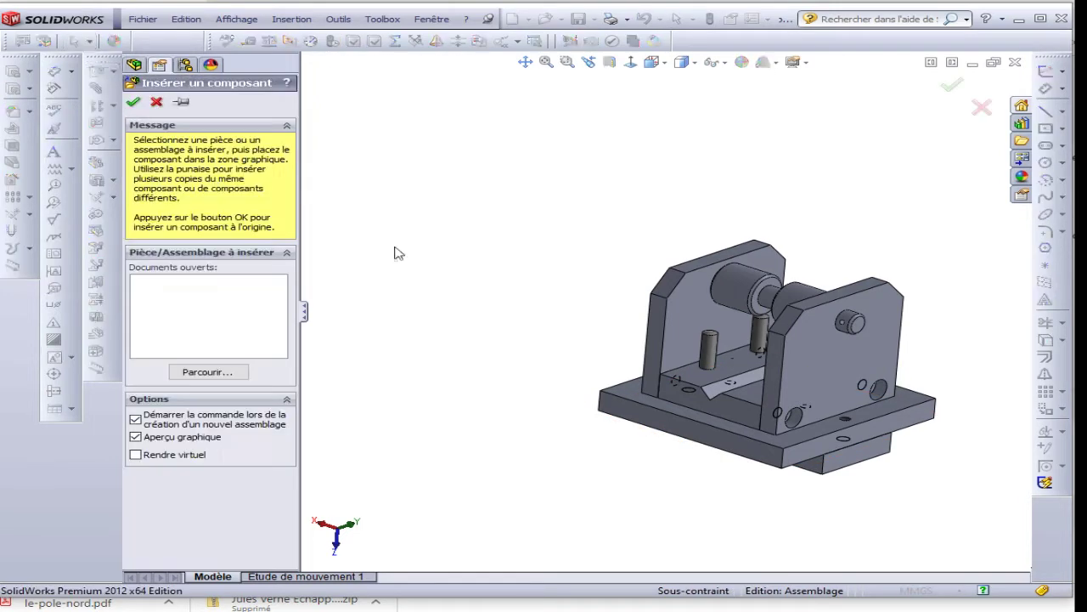
click(231, 376)
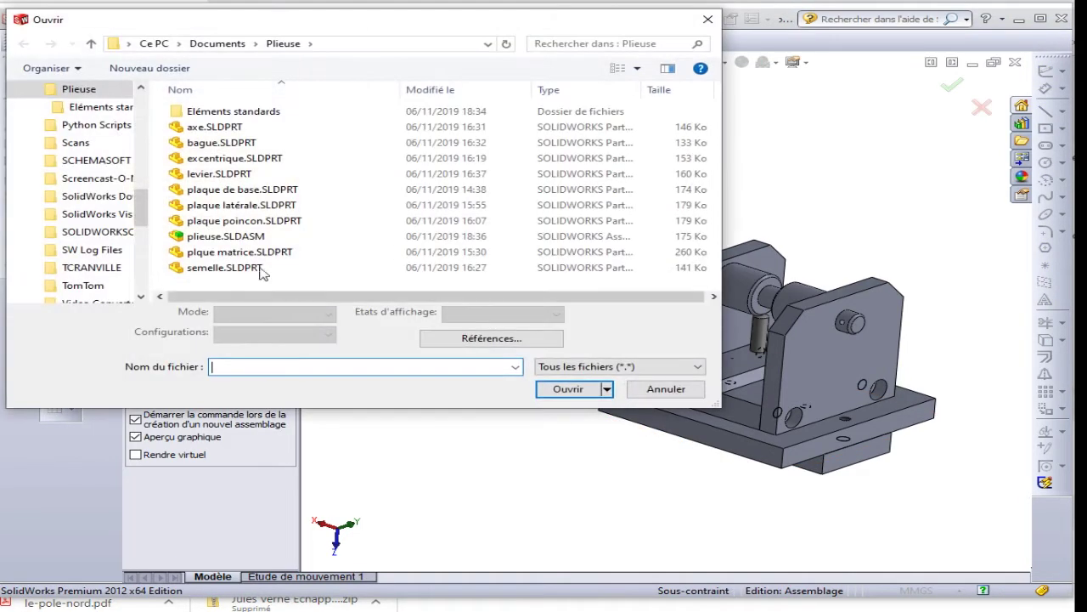
click(218, 223)
click(574, 396)
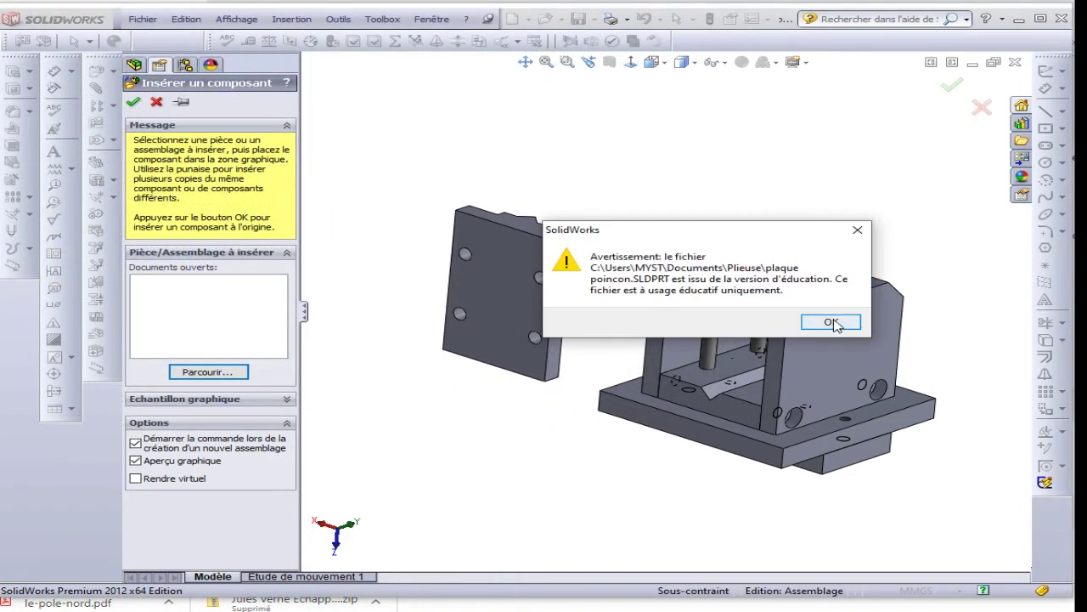
click(832, 324)
scroll(714, 383, down, 5)
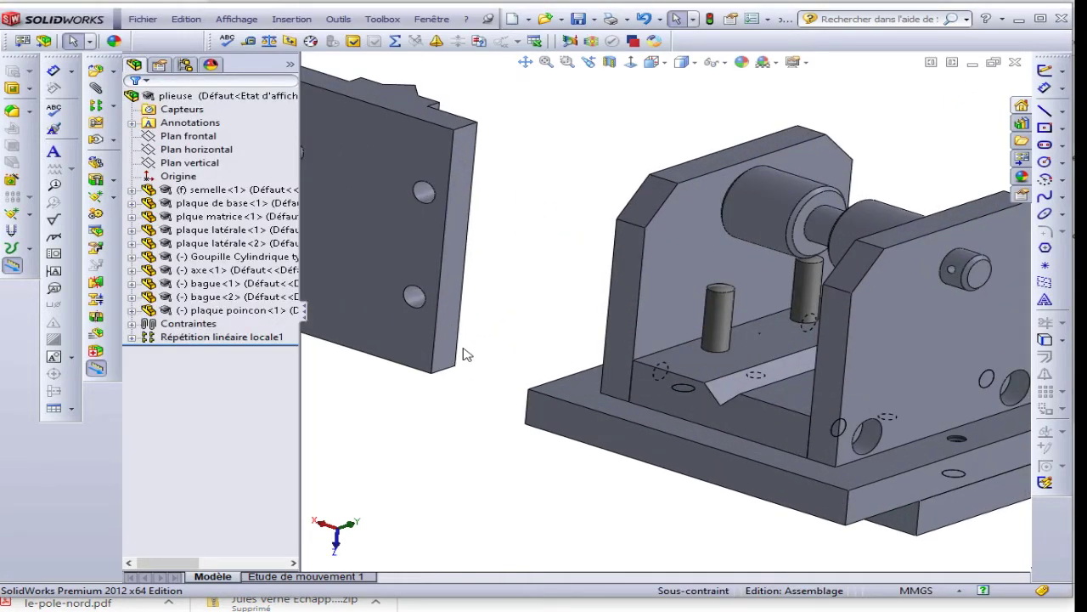
Step: Mate a punch-plate hole coaxially with the first guide pin, with flipped alignment
scroll(466, 355, up, 3)
mouse_move(589, 389)
middle_down()
mouse_move(655, 391)
mouse_move(648, 413)
mouse_move(758, 342)
middle_up()
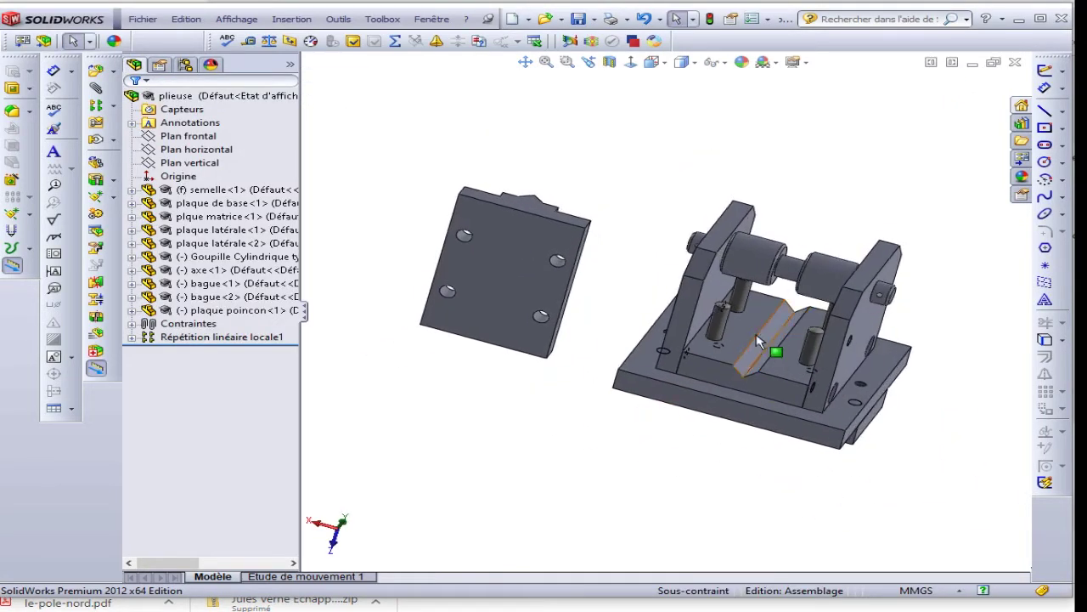
scroll(552, 328, down, 3)
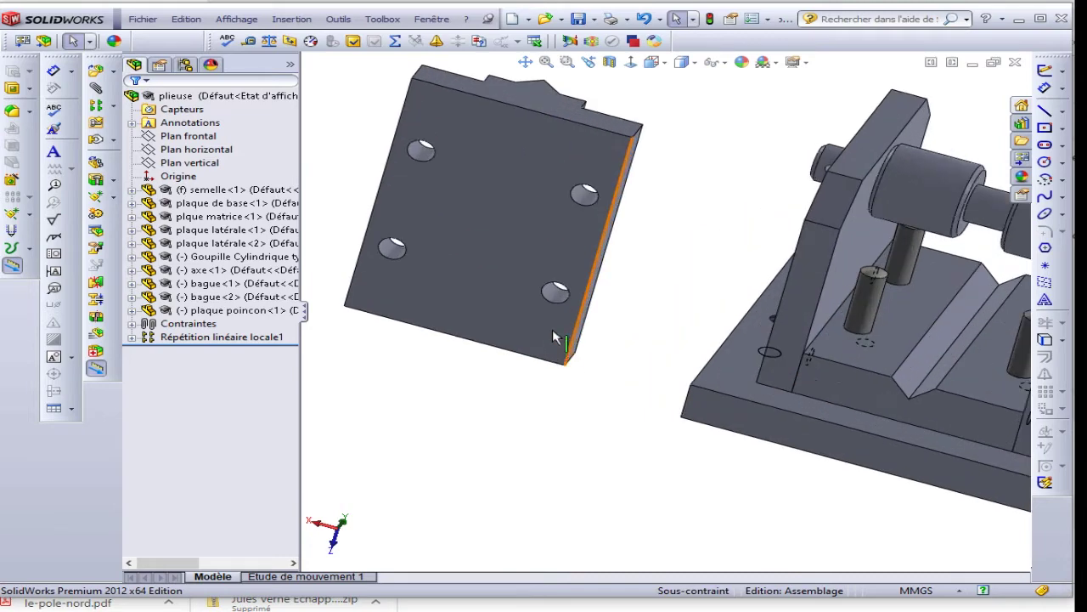
scroll(561, 297, down, 2)
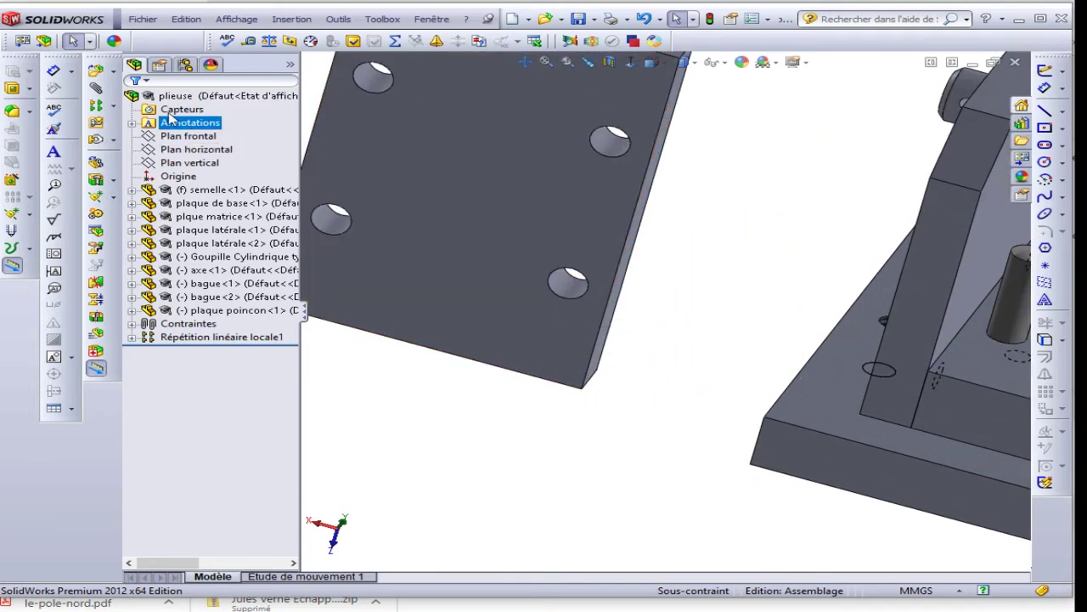
click(569, 282)
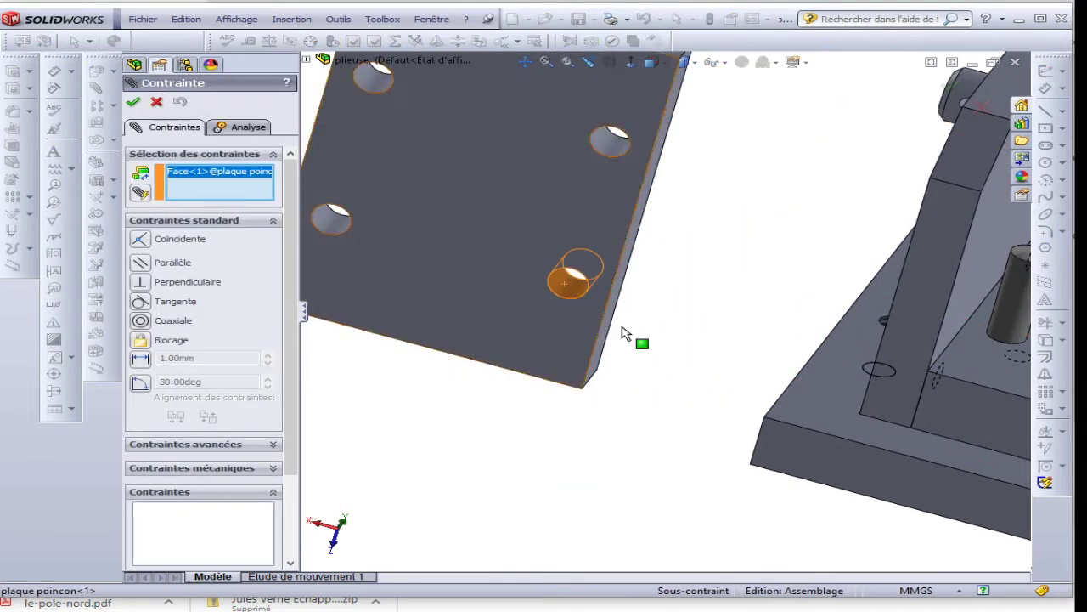
scroll(626, 332, up, 3)
scroll(700, 296, down, 4)
click(703, 291)
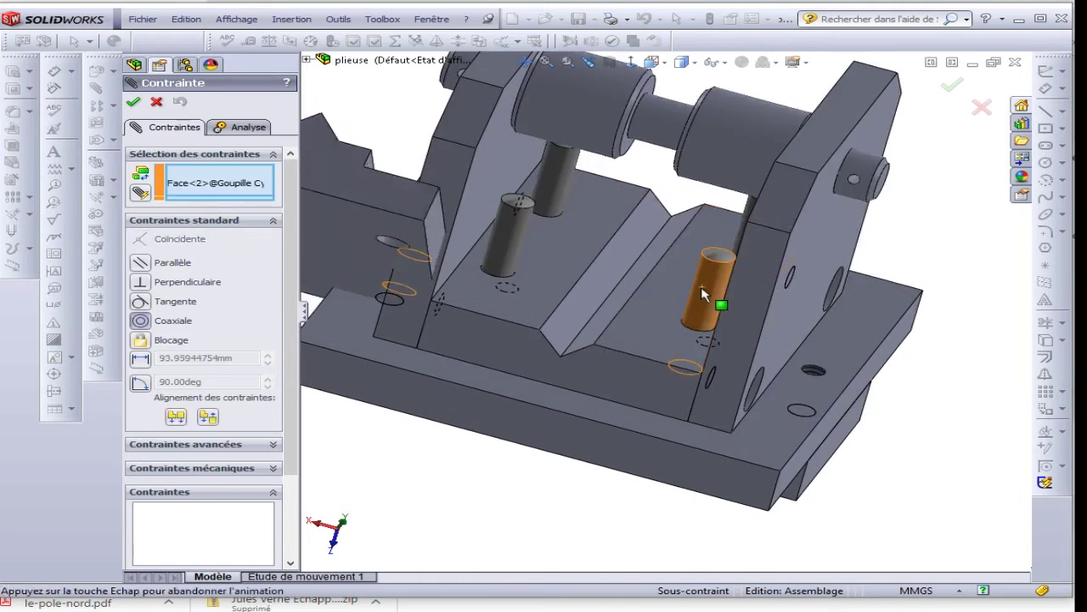
click(177, 417)
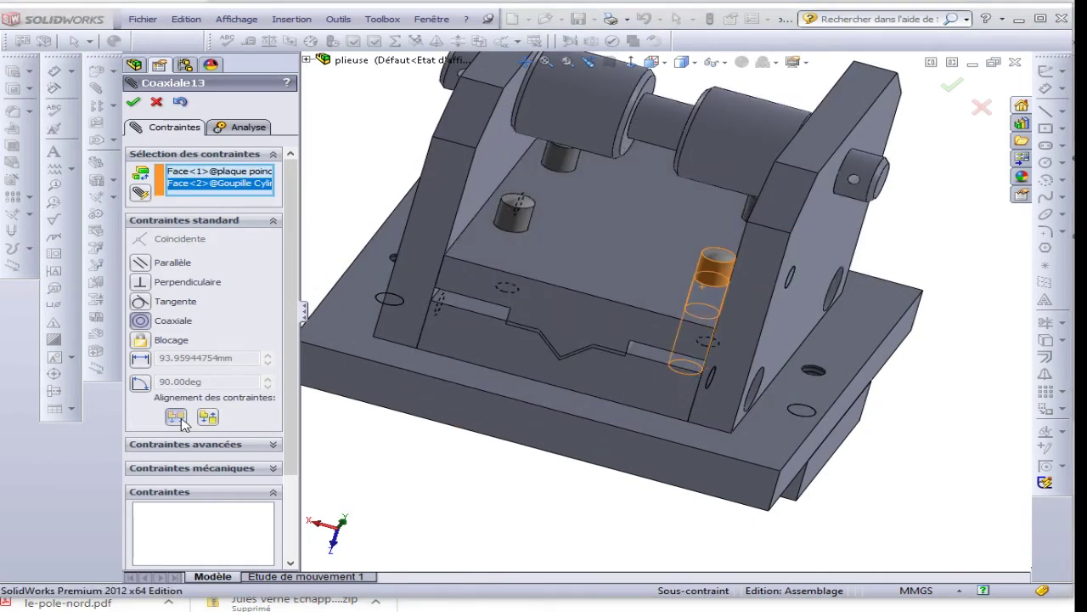
click(133, 101)
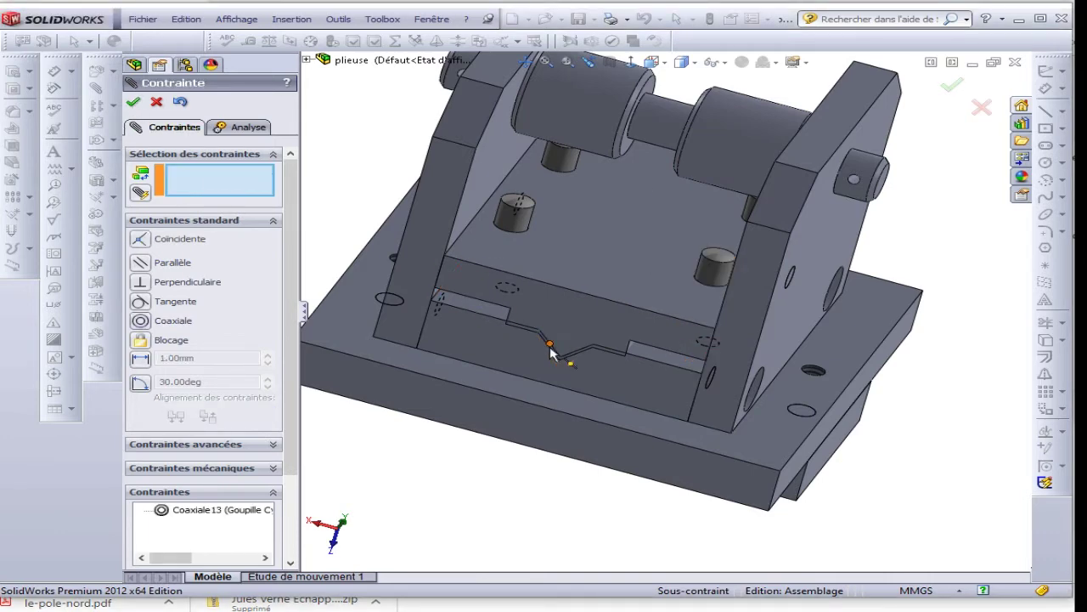
Step: Add a coaxial mate between the second guide pin and its plate hole, then close Mate
drag(505, 275, 554, 299)
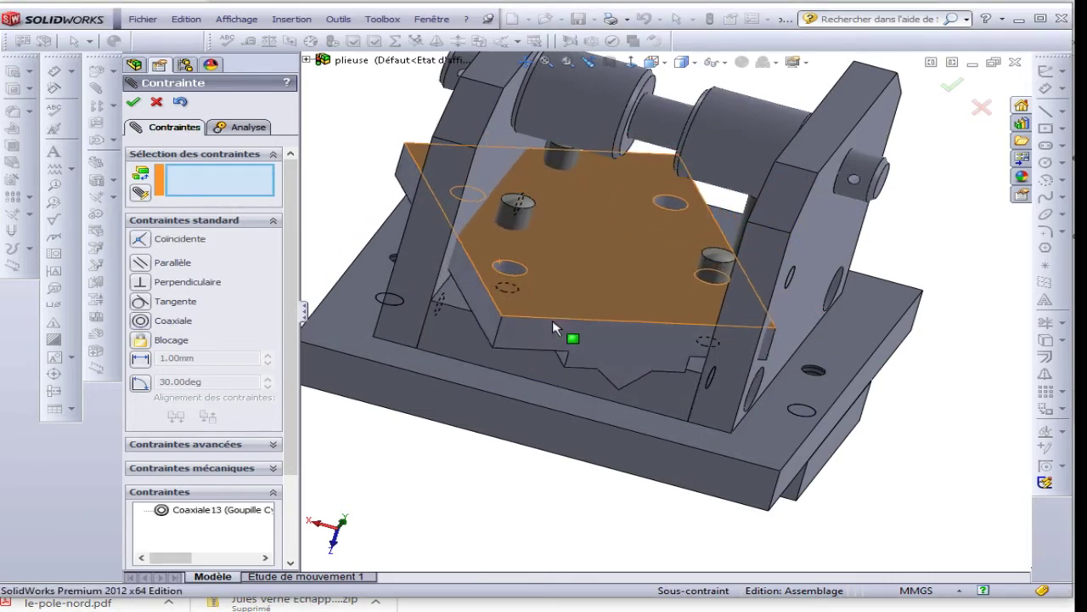
mouse_move(554, 299)
middle_down()
mouse_move(671, 304)
mouse_move(720, 248)
middle_up()
click(754, 243)
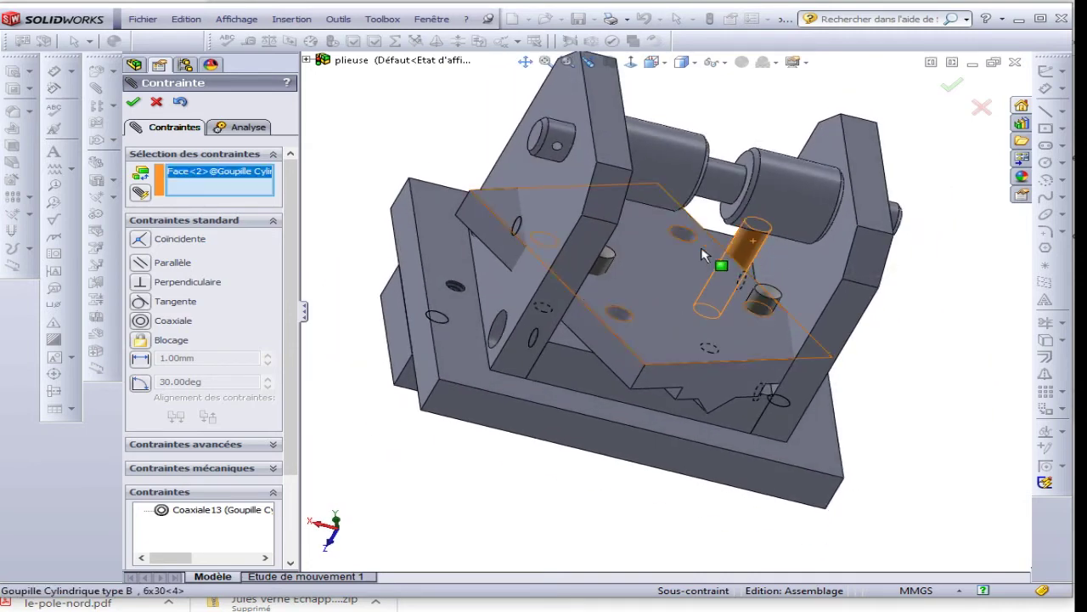
click(686, 243)
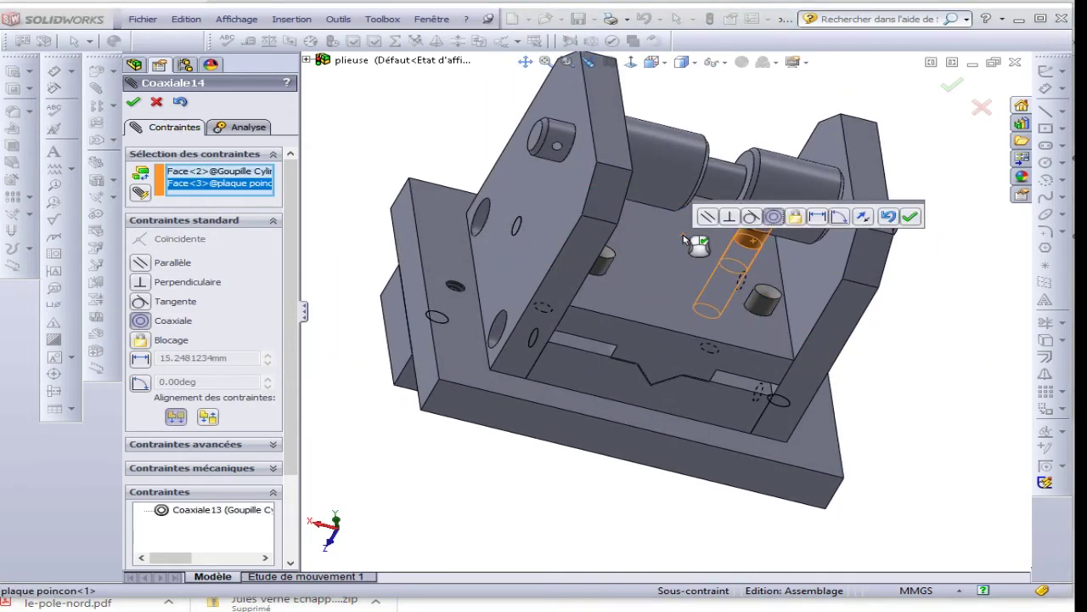
click(910, 217)
middle_drag(910, 217, 752, 334)
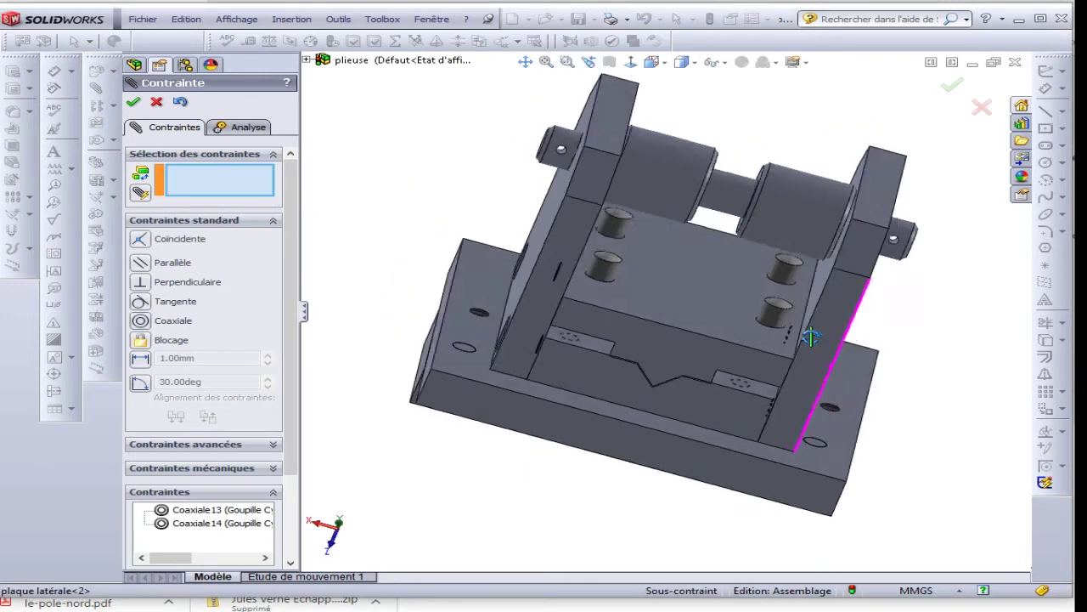
drag(752, 334, 760, 346)
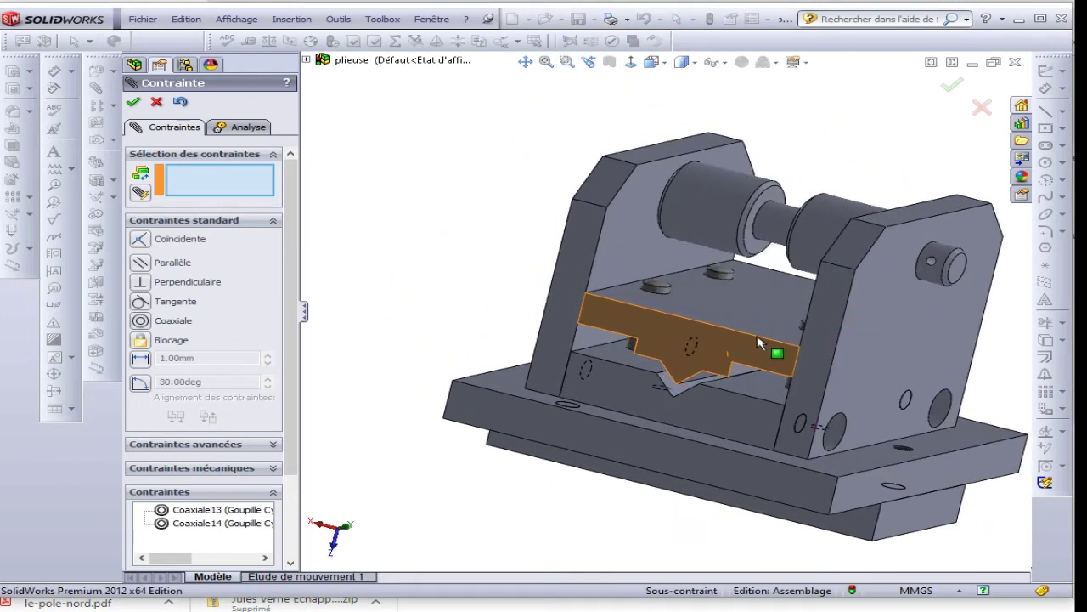
click(158, 104)
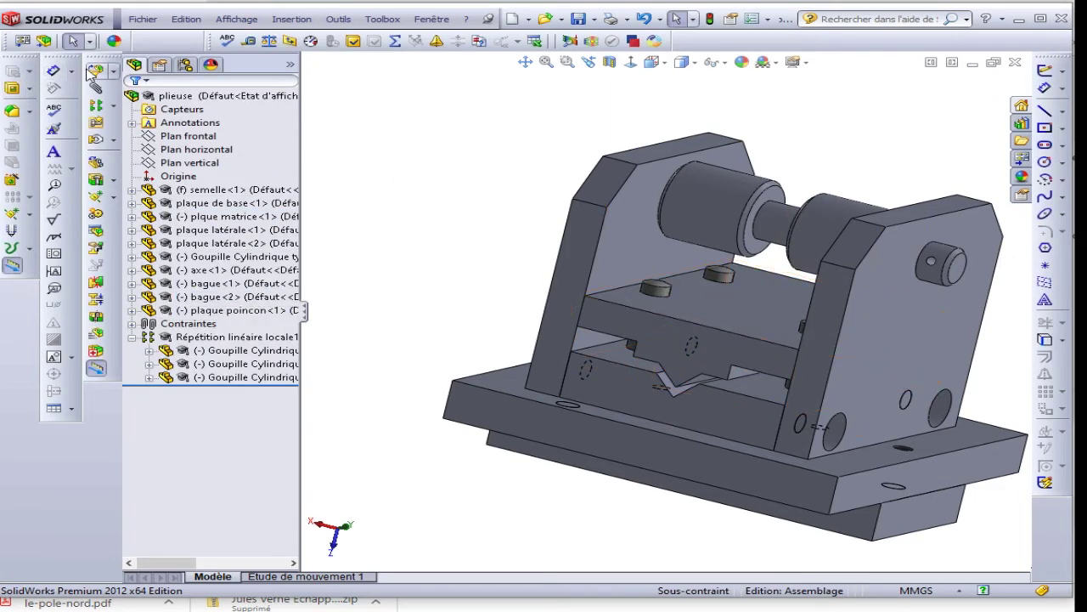
Step: Insert excentrique.SLDPRT and place it above and to the left of the frame
click(93, 73)
click(183, 365)
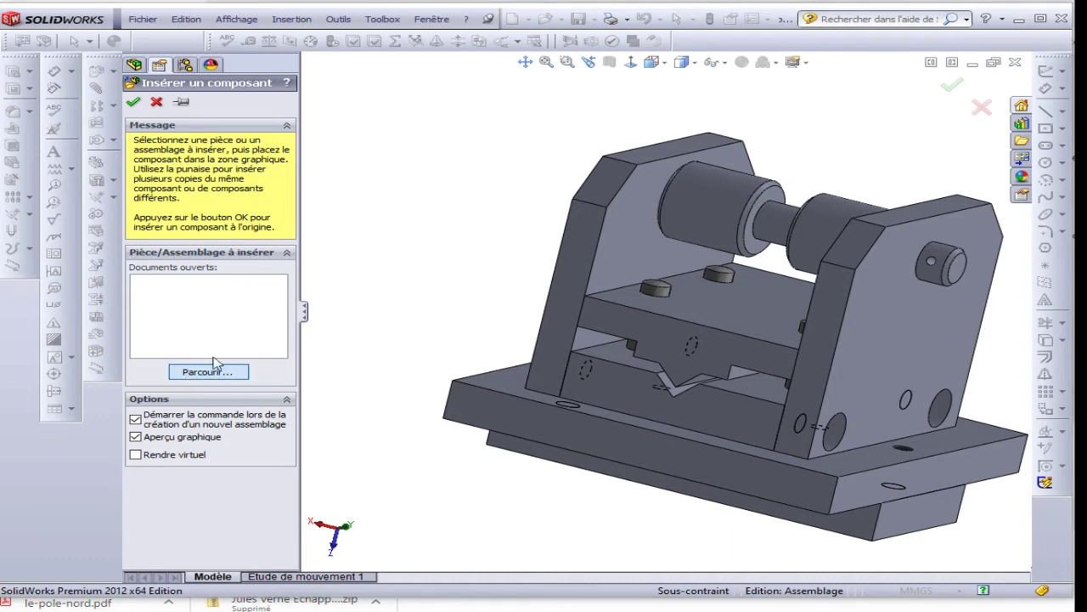
click(238, 163)
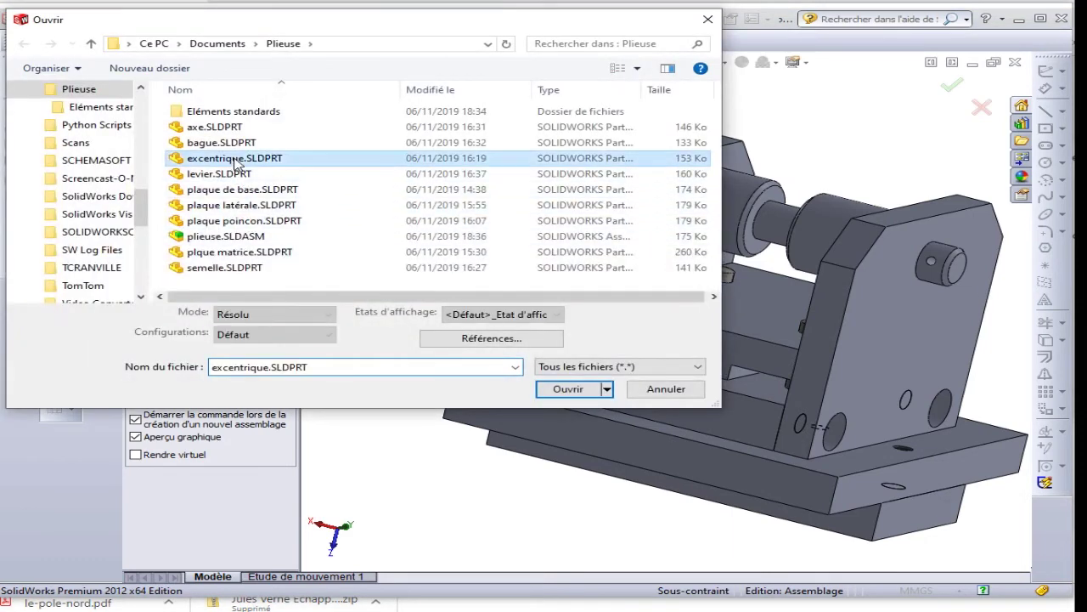
click(564, 389)
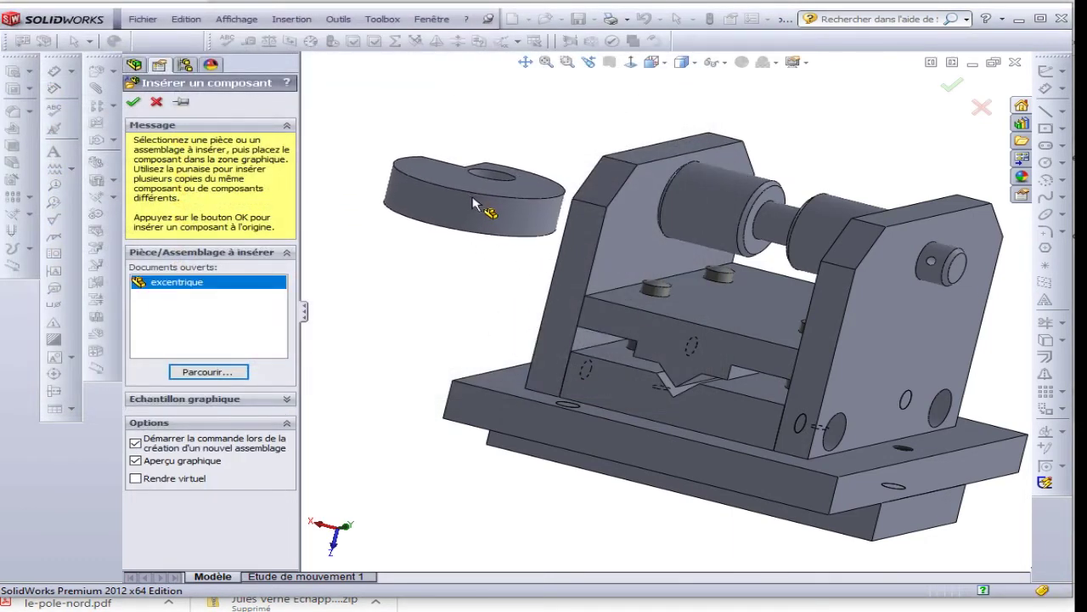
click(826, 338)
click(440, 212)
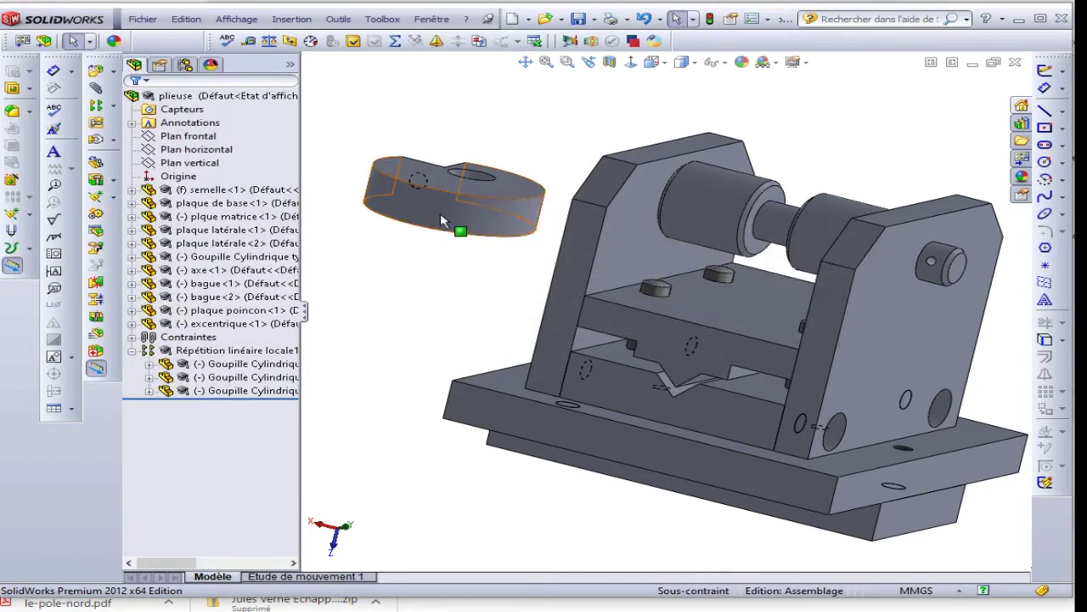
middle_drag(440, 212, 427, 328)
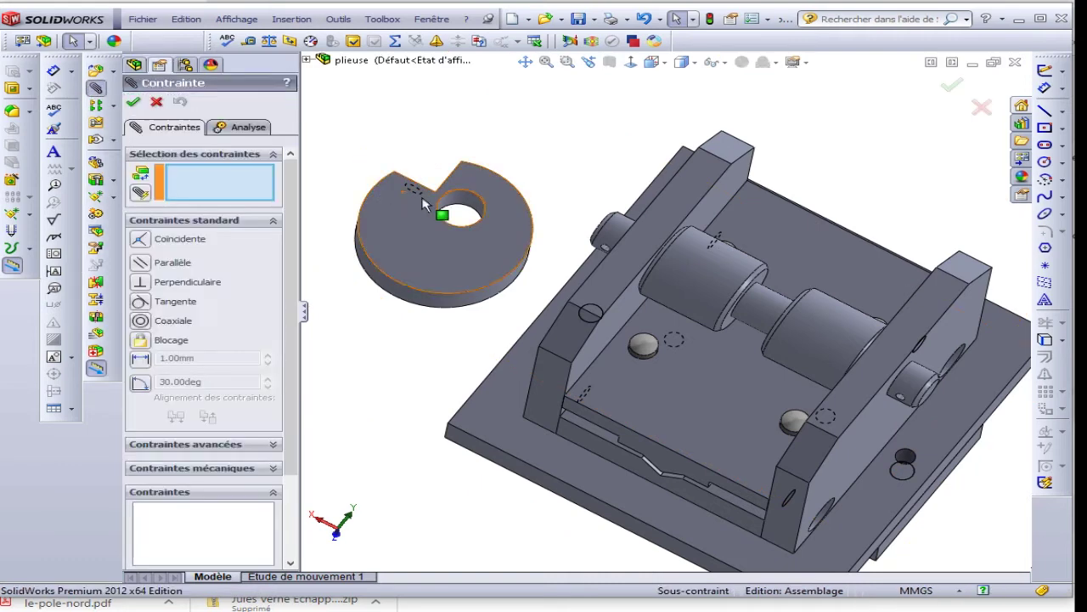
Step: Make the excentrique bore coaxial with the shaft (Coaxiale15)
click(452, 208)
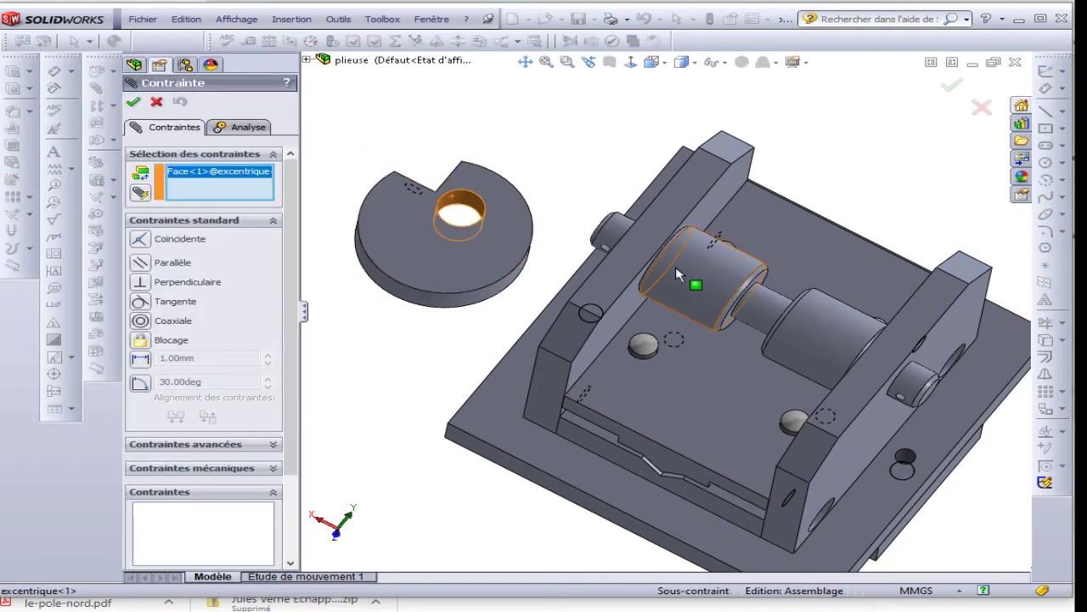
click(786, 307)
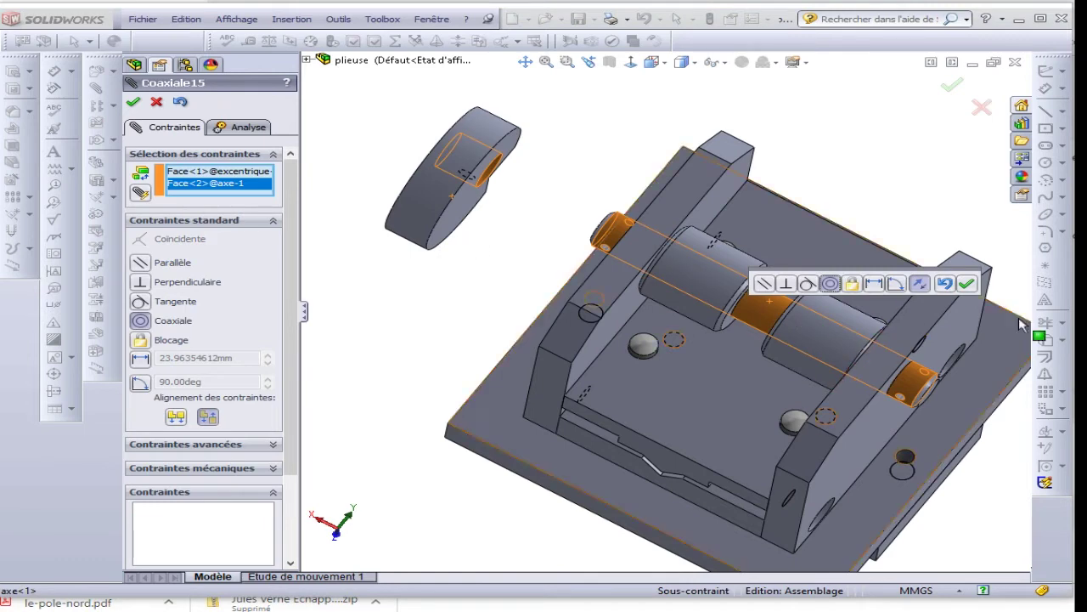
click(969, 285)
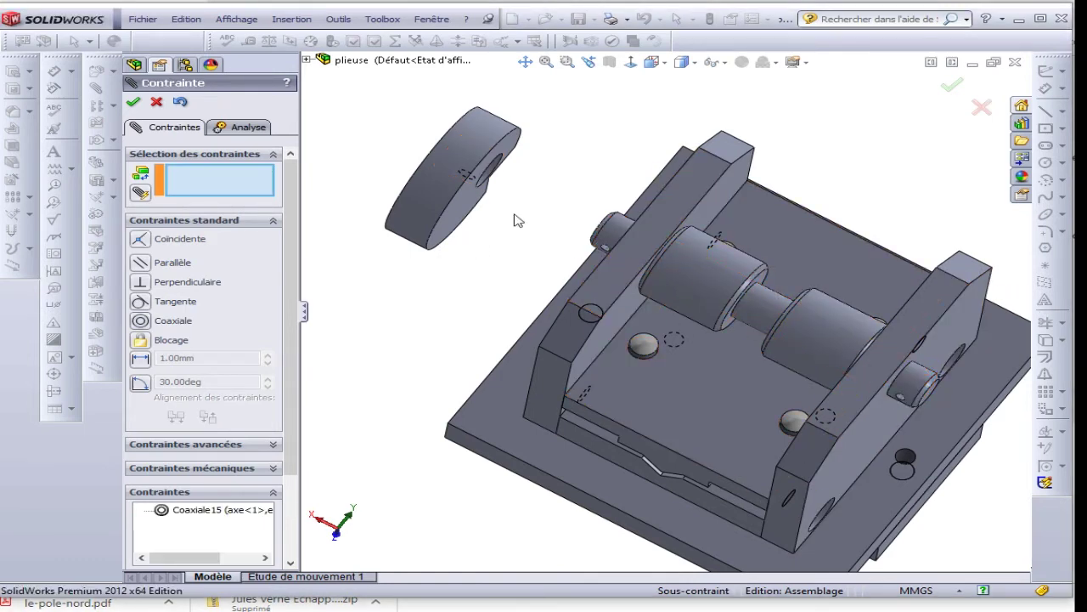
drag(452, 170, 478, 208)
Step: Mate the cam's flat side face coincident with the bague-2 ring face (Coincidente9)
click(466, 211)
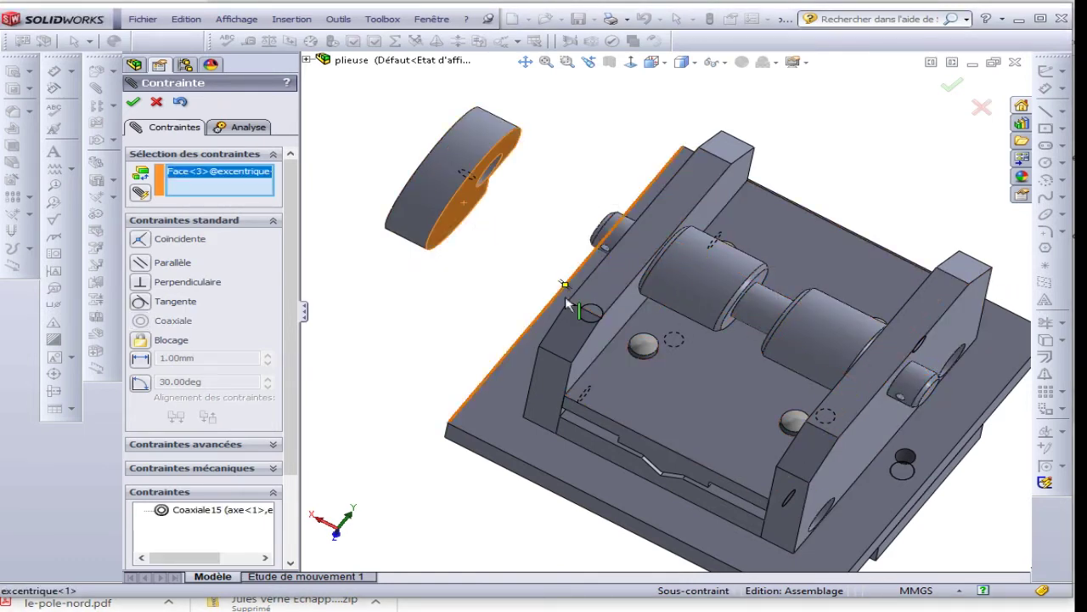
mouse_move(565, 303)
middle_down()
mouse_move(592, 238)
mouse_move(764, 255)
middle_up()
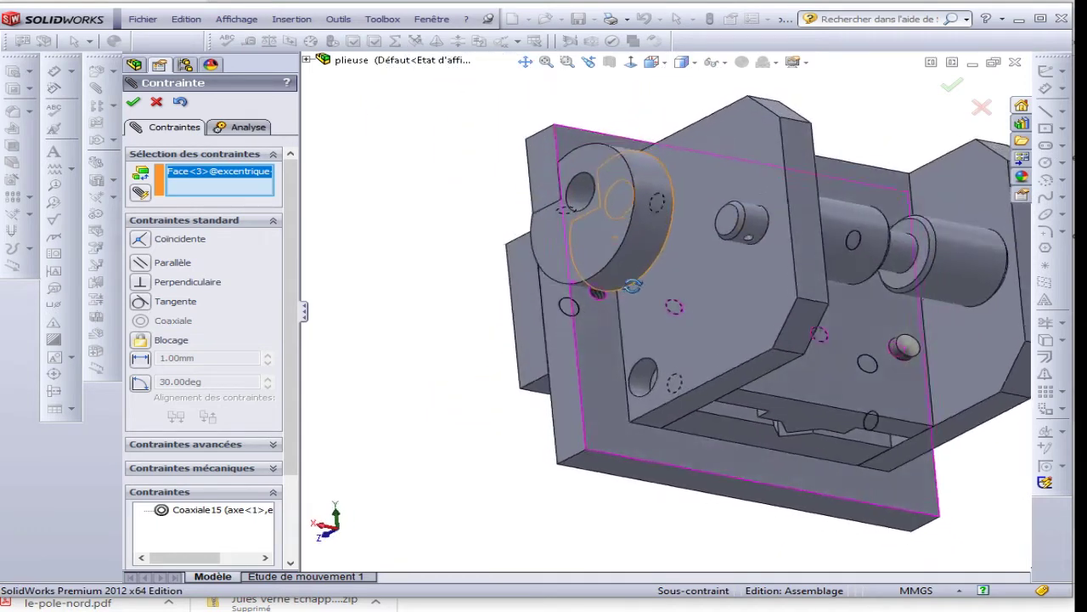
scroll(848, 263, down, 5)
click(906, 222)
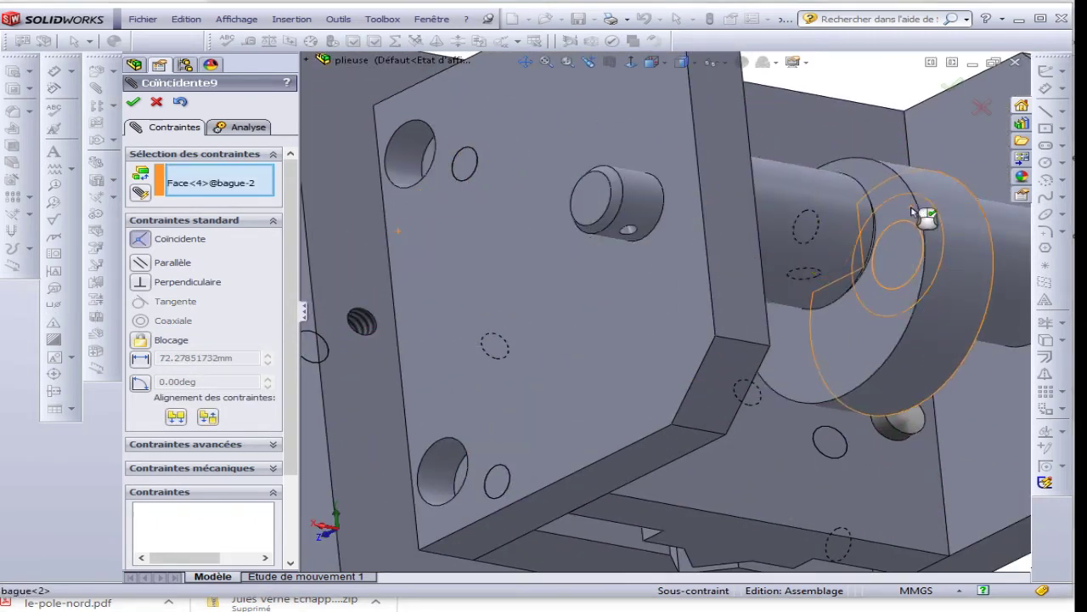
click(1011, 188)
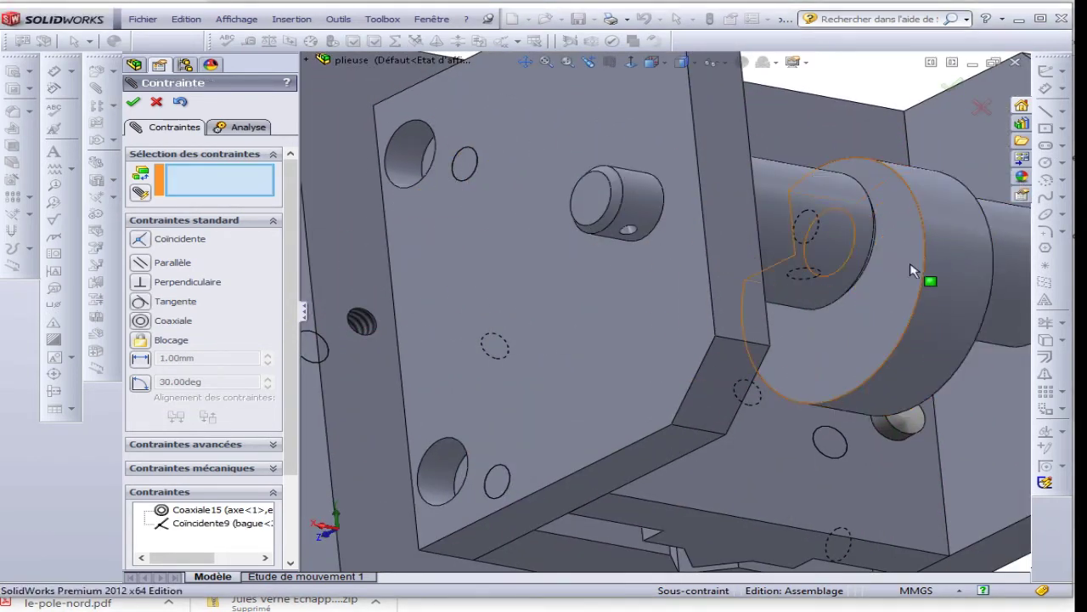
Step: Check the seated cam from above and front, then close the mate panel
middle_drag(928, 270, 880, 253)
scroll(880, 253, down, 3)
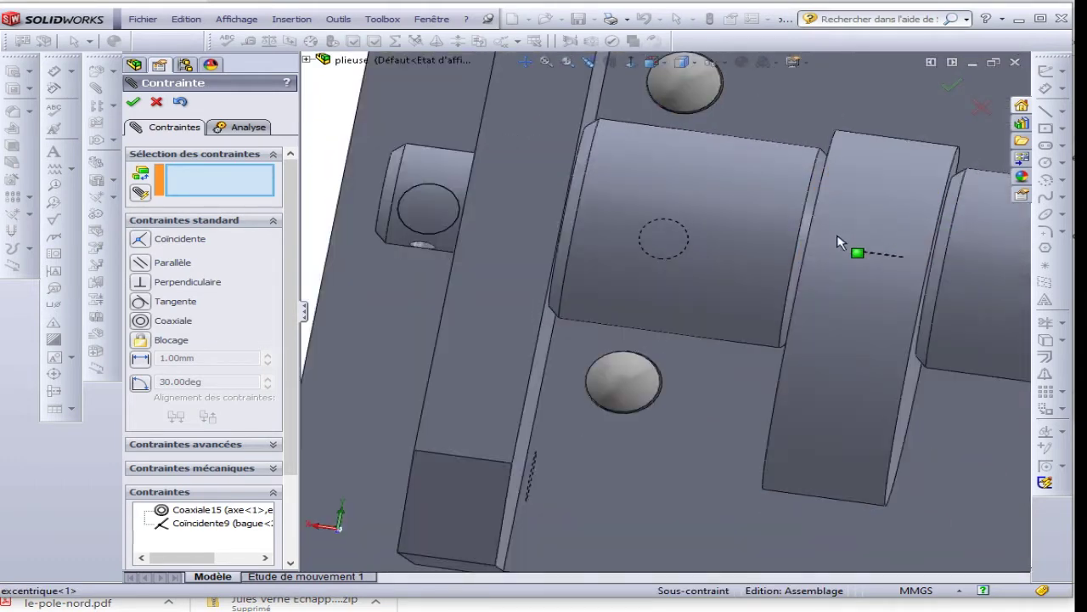
scroll(850, 243, down, 3)
scroll(801, 230, down, 2)
scroll(794, 248, down, 1)
scroll(794, 248, up, 3)
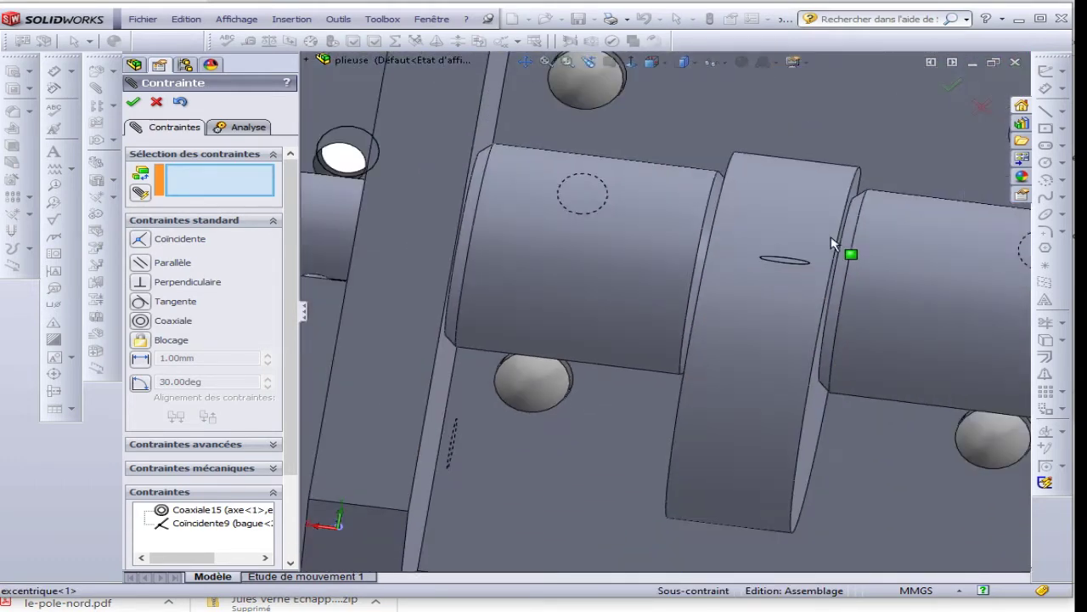
scroll(844, 243, up, 2)
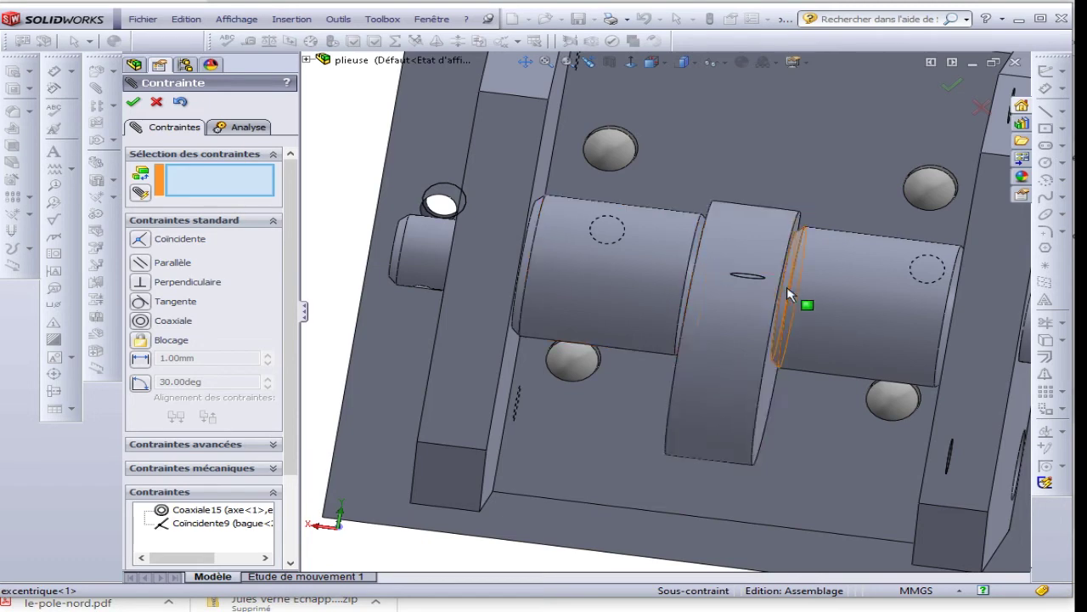
mouse_move(788, 294)
middle_down()
mouse_move(728, 243)
mouse_move(740, 309)
middle_up()
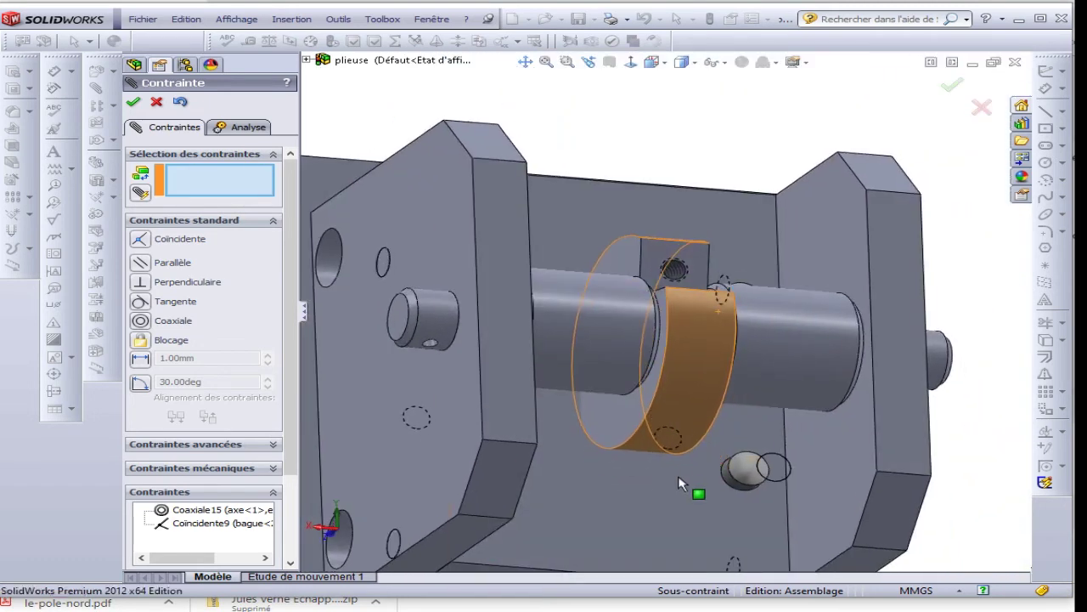
drag(674, 447, 511, 343)
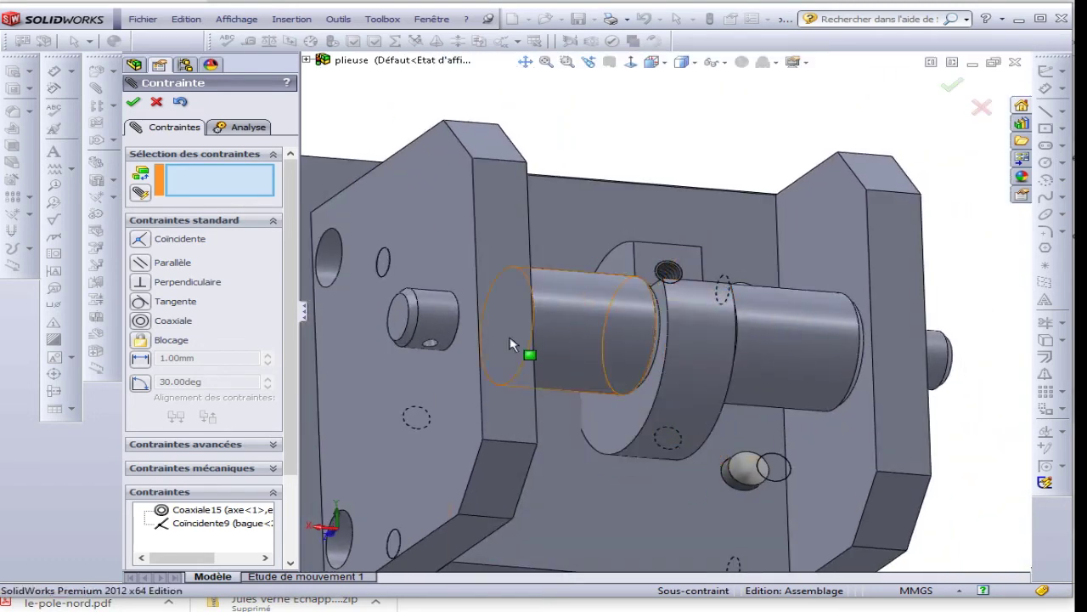
click(157, 102)
mouse_move(454, 309)
middle_down()
mouse_move(543, 300)
mouse_move(332, 203)
mouse_move(480, 332)
mouse_move(569, 434)
middle_up()
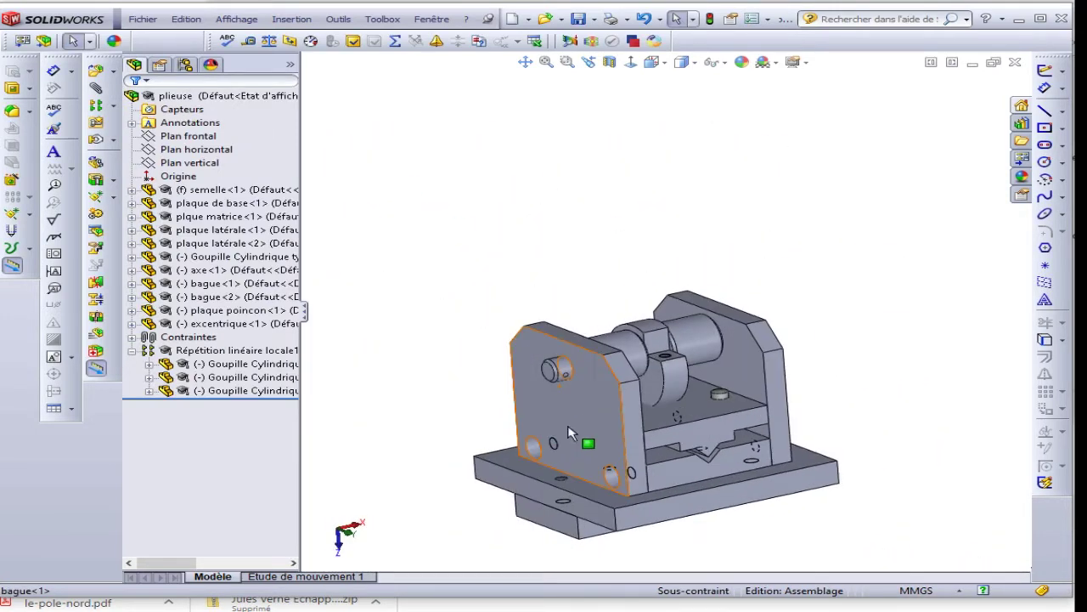
scroll(704, 457, down, 2)
scroll(685, 387, down, 2)
scroll(705, 382, up, 1)
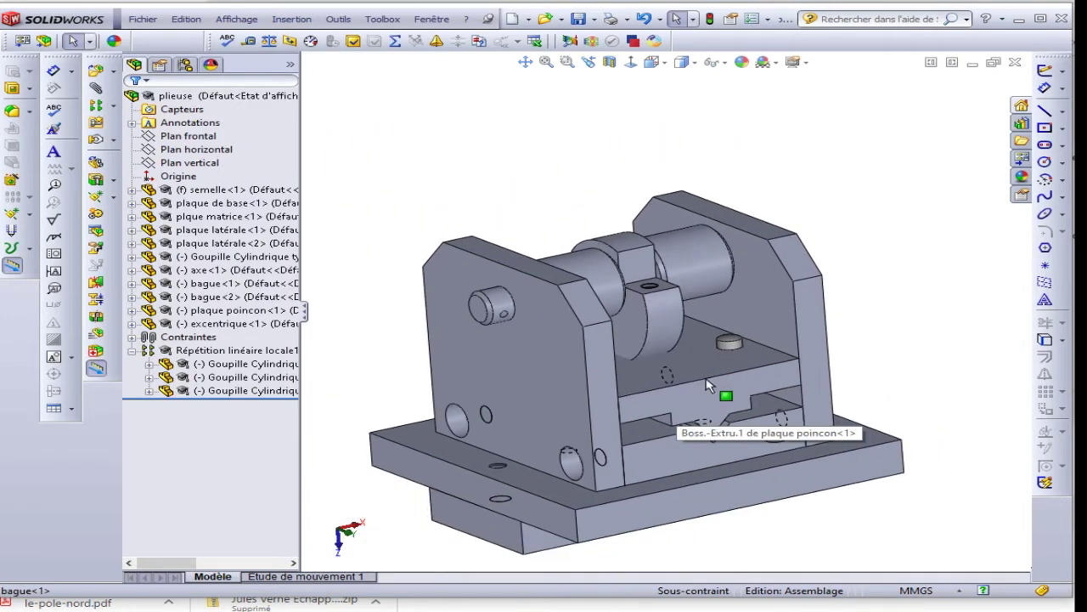
scroll(659, 346, down, 3)
scroll(660, 352, down, 2)
click(686, 332)
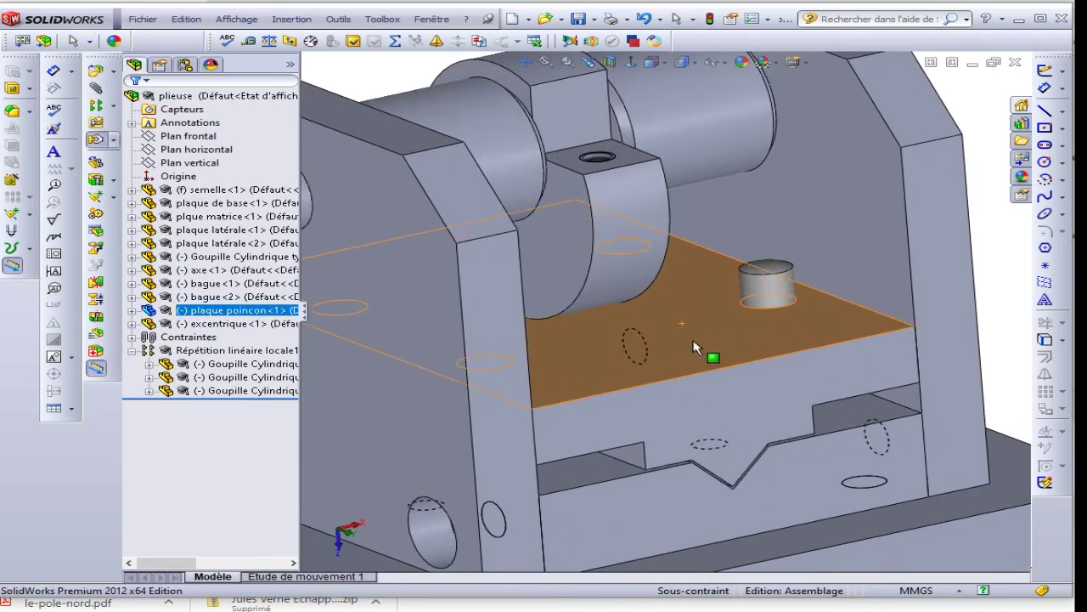
middle_drag(614, 258, 610, 290)
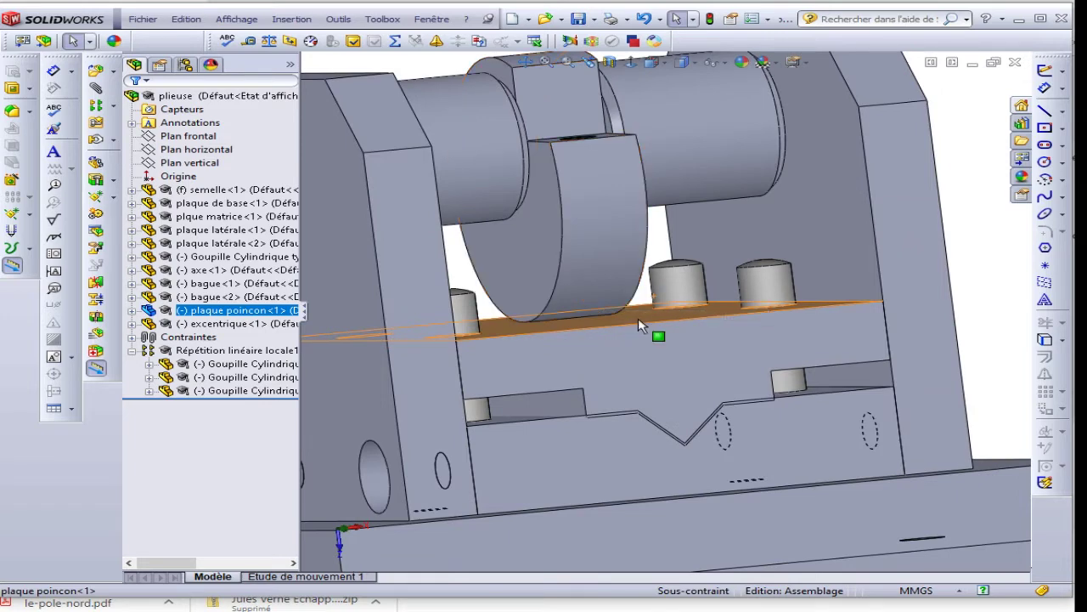
middle_drag(643, 323, 653, 338)
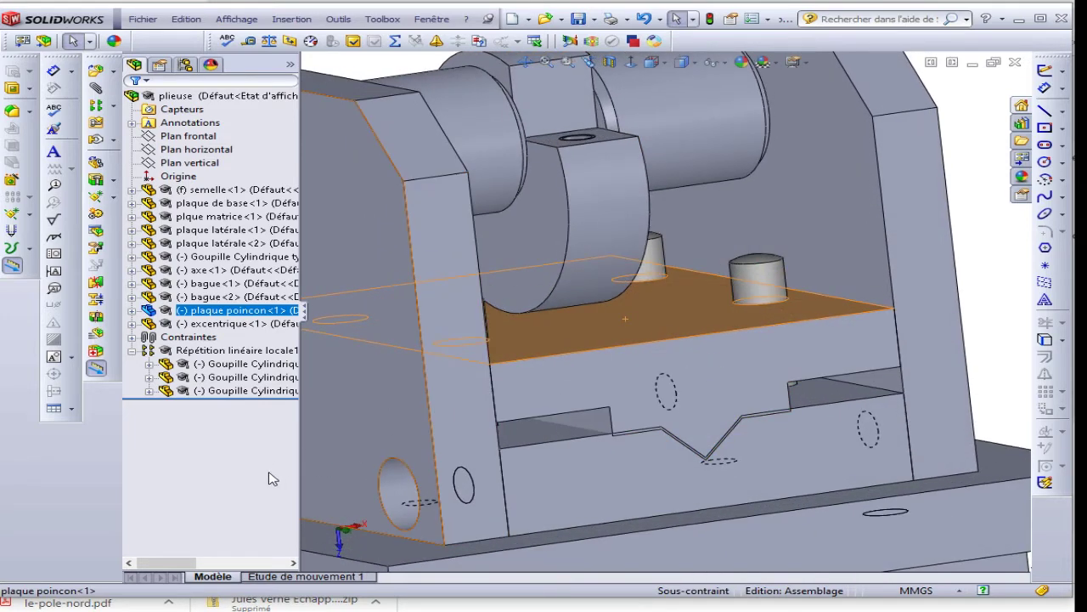
scroll(416, 427, up, 5)
click(409, 338)
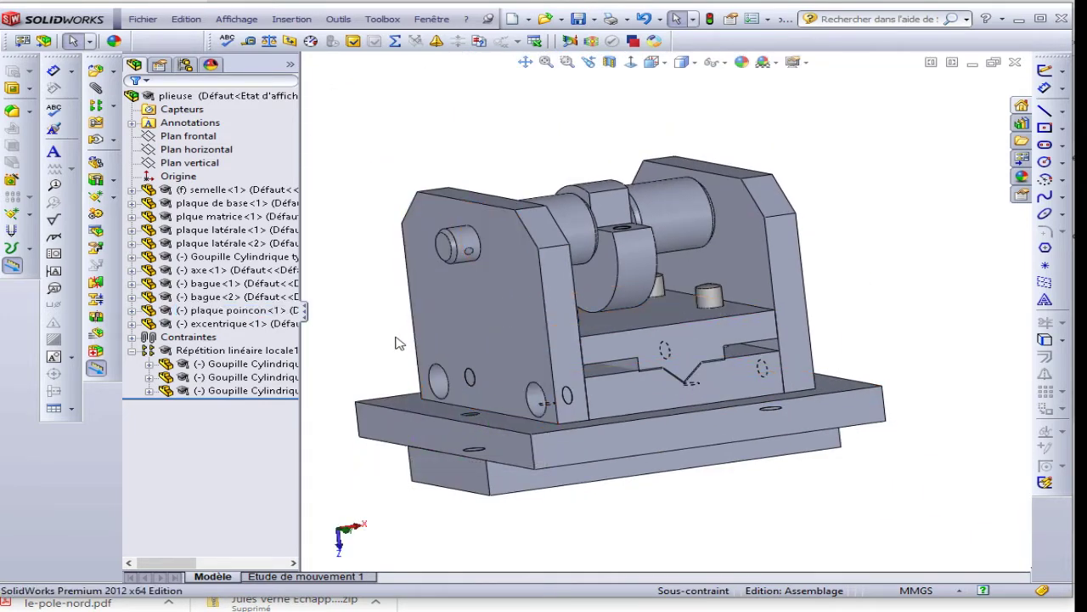
Step: Add a Tangent mate between the excentrique's round face and the plaque poincon's top face
click(99, 93)
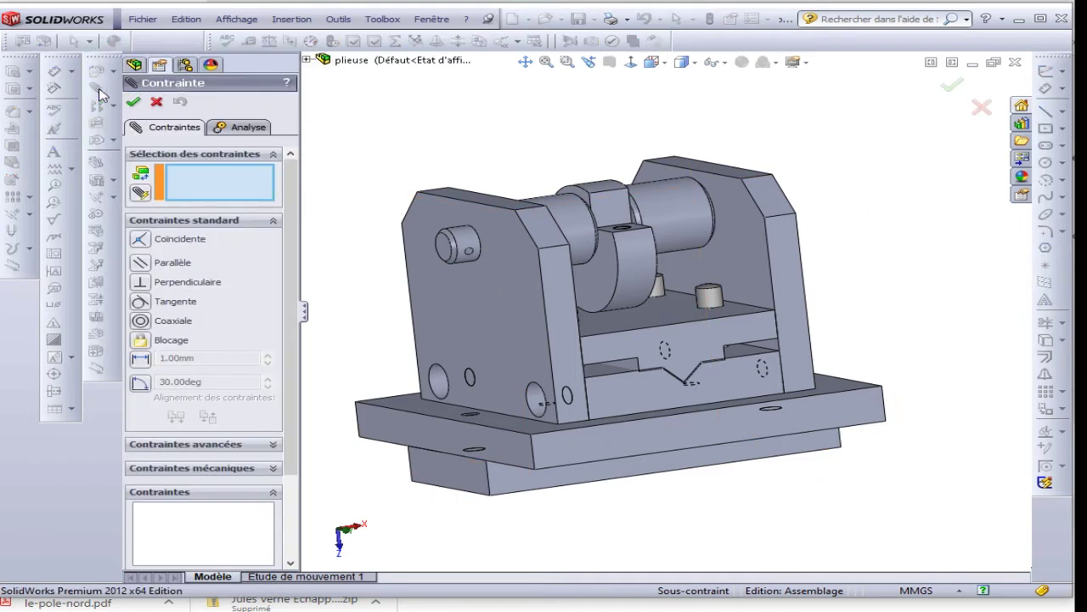
click(639, 279)
click(643, 323)
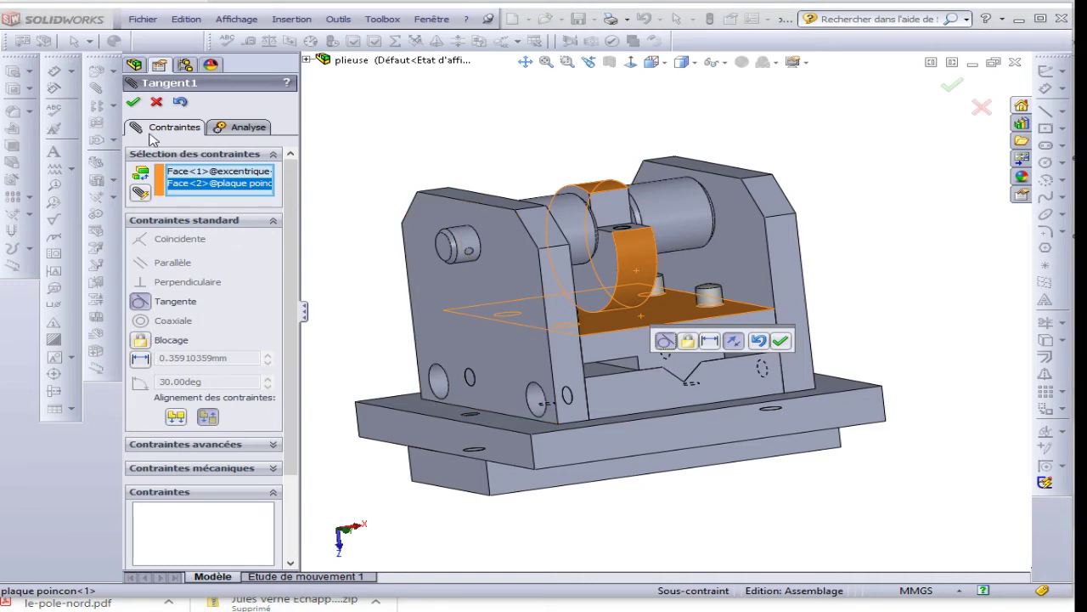
click(133, 103)
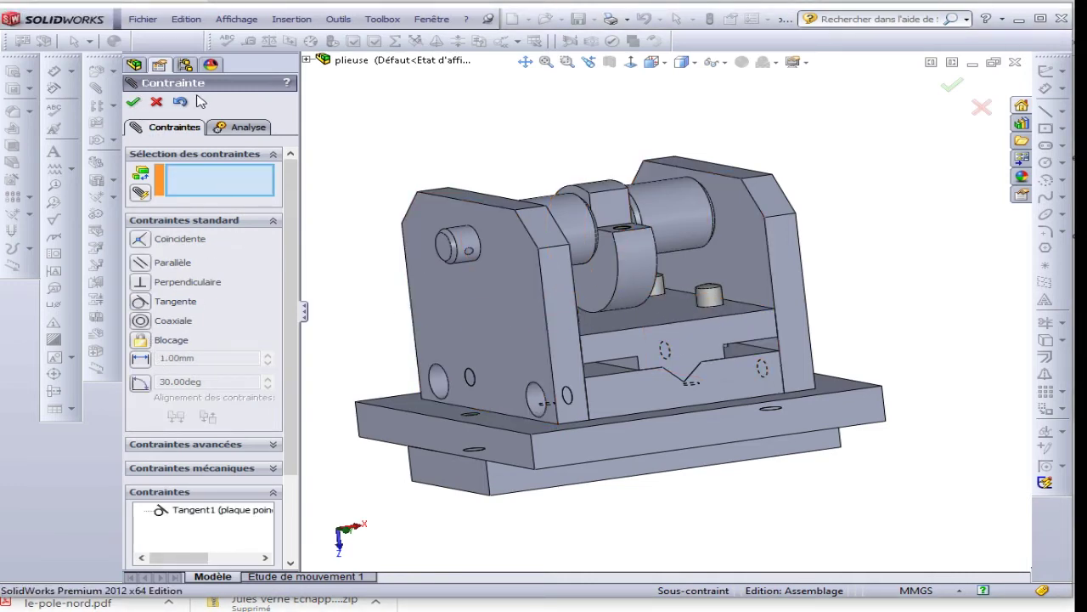
click(156, 102)
drag(619, 279, 630, 238)
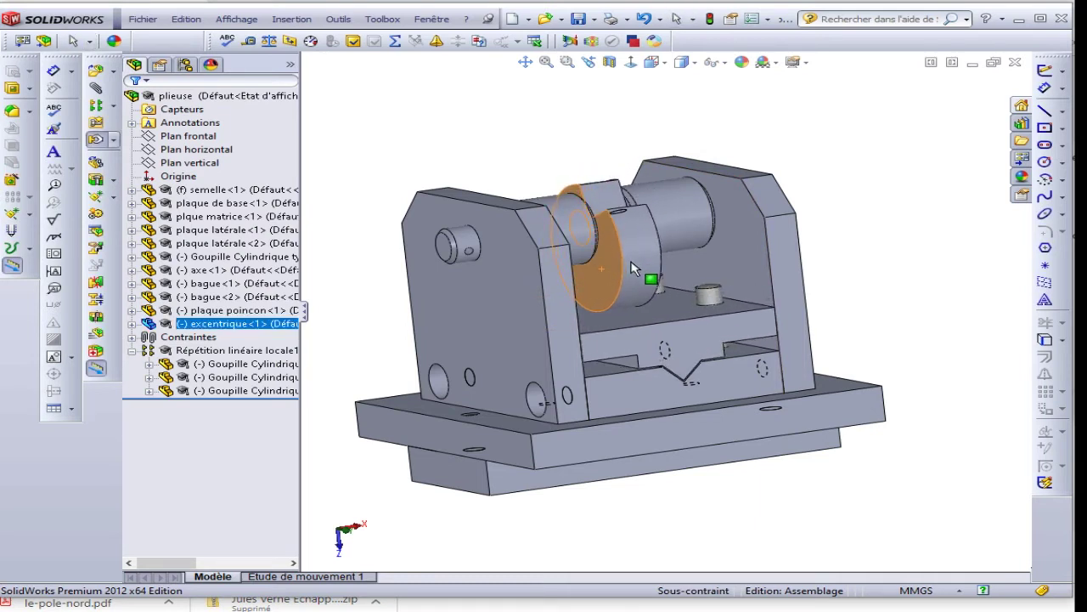
Step: Rotate the excentrique cam back and forth, watching the punch plate follow along its pins
drag(619, 204, 628, 236)
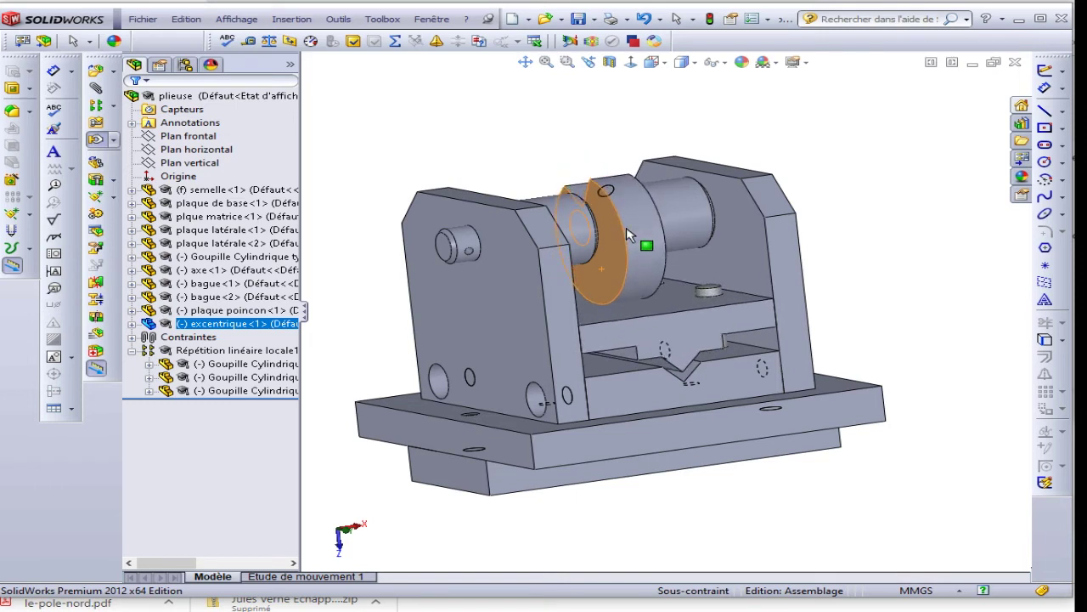
drag(625, 195, 631, 248)
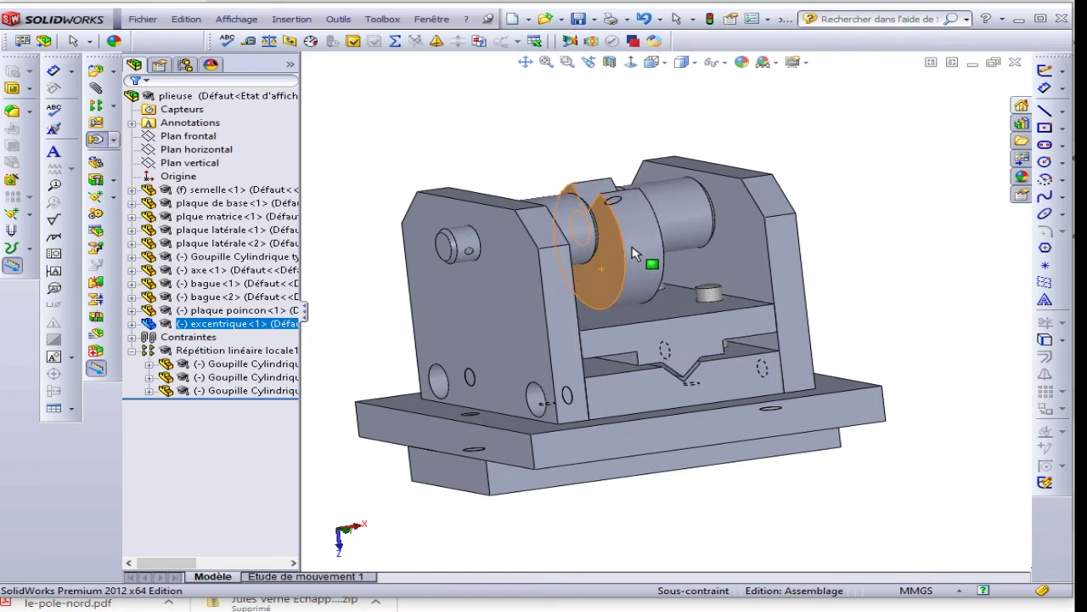
drag(624, 247, 621, 201)
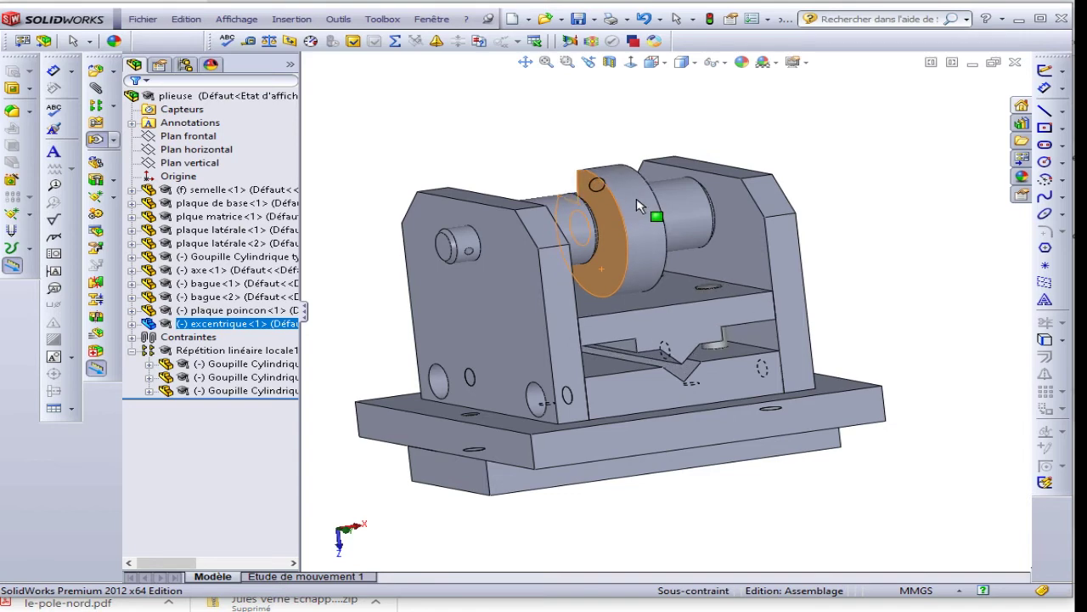
drag(638, 206, 635, 204)
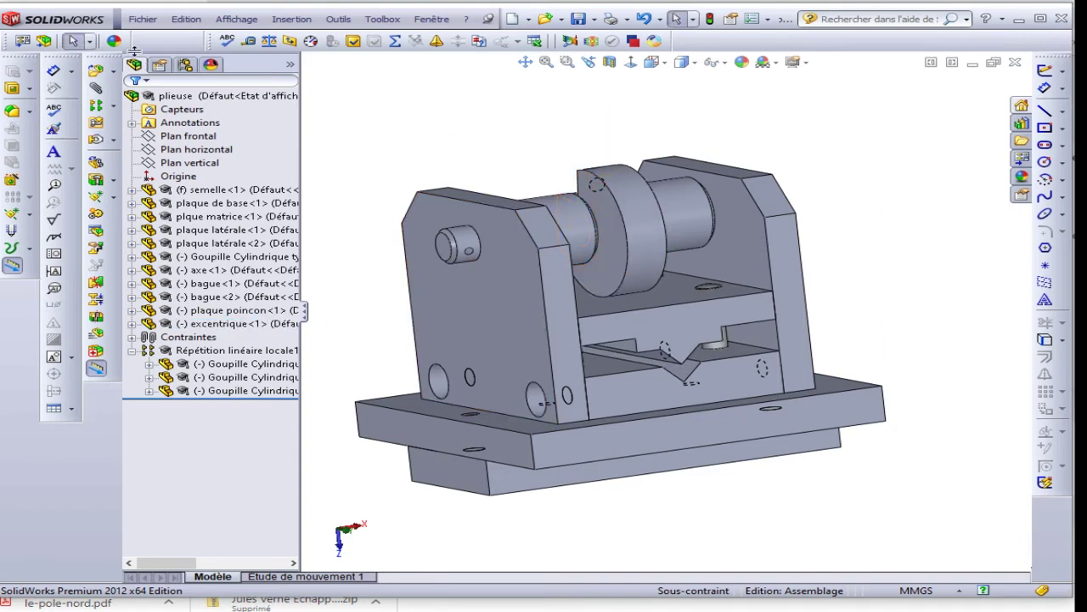
Step: Insert levier.SLDPRT beside the press and zoom in on its end near the cam
click(98, 71)
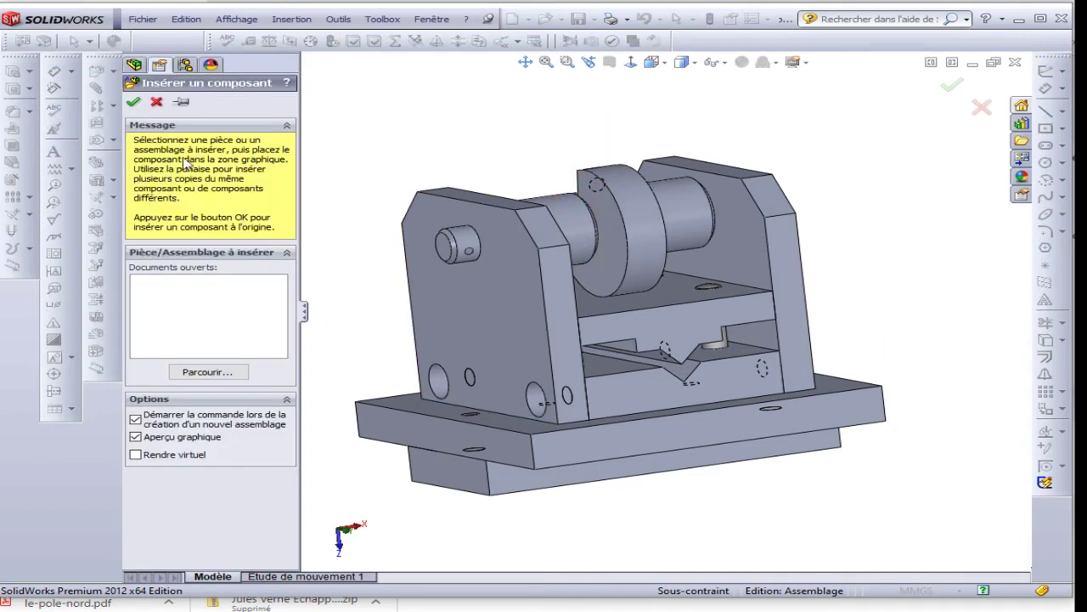
click(195, 374)
click(242, 174)
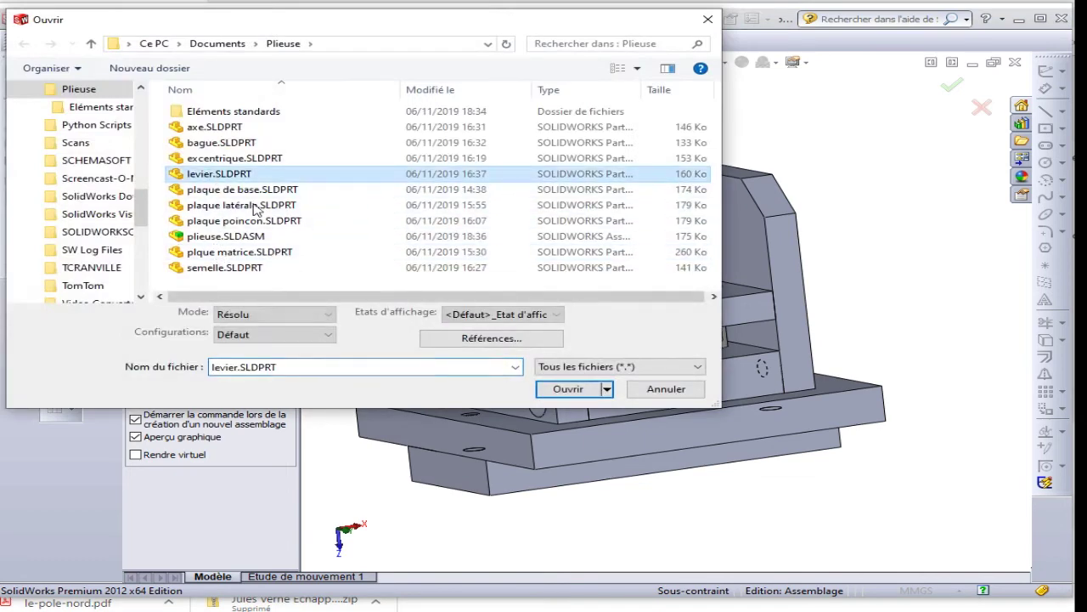
click(569, 389)
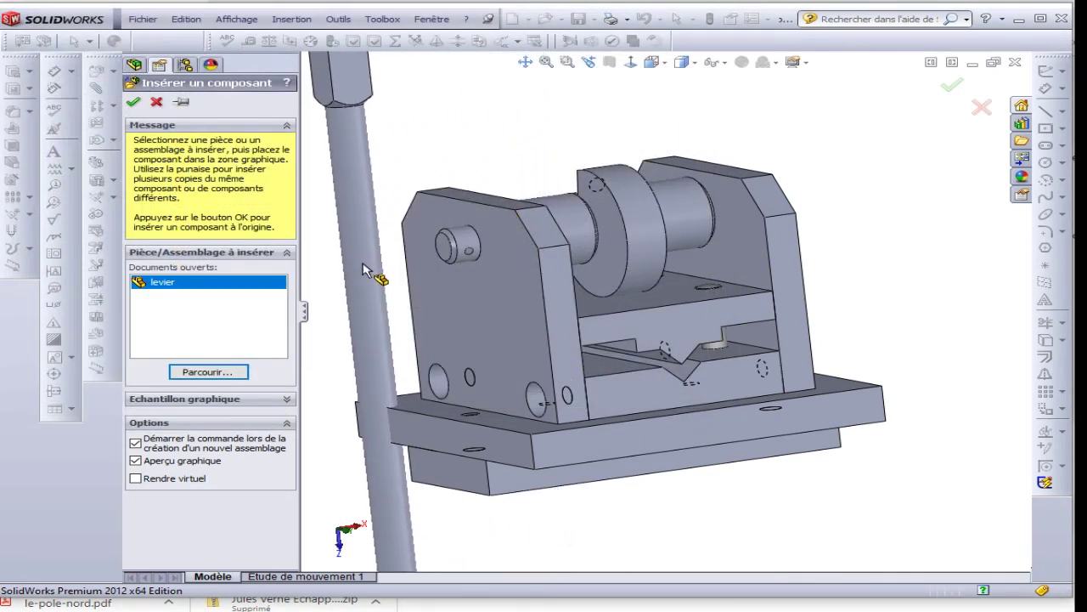
click(363, 270)
click(830, 322)
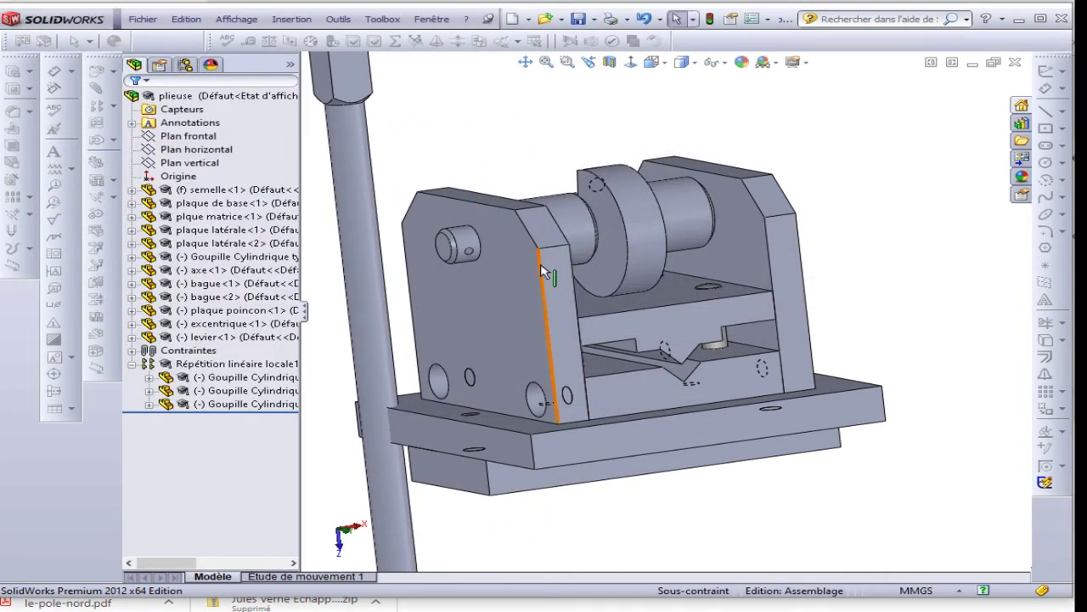
key(f)
mouse_move(546, 198)
middle_down()
mouse_move(529, 182)
mouse_move(560, 388)
mouse_move(585, 372)
mouse_move(601, 397)
middle_up()
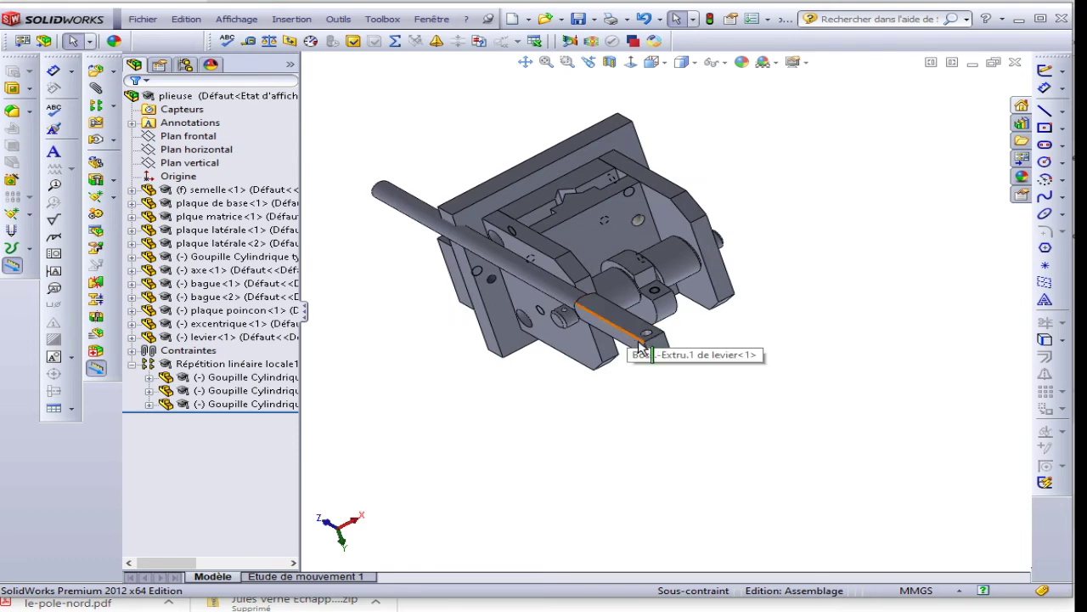
scroll(636, 340, down, 2)
scroll(639, 338, down, 2)
scroll(648, 331, down, 2)
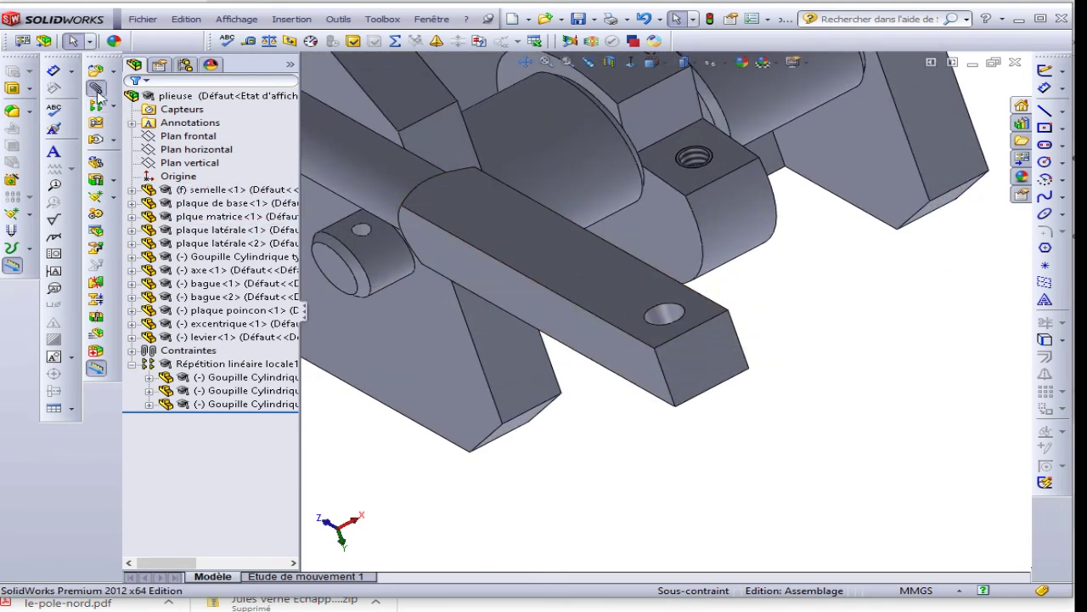
Step: Mate the lever's end hole coaxially with the eccentric's threaded hole, with flipped alignment
click(96, 89)
click(680, 325)
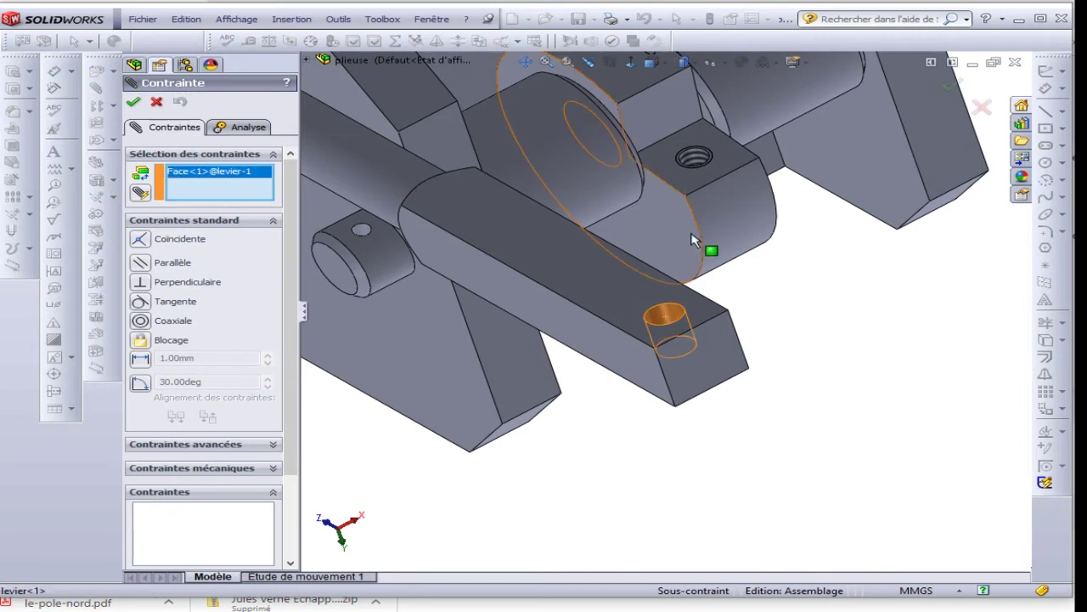
click(693, 161)
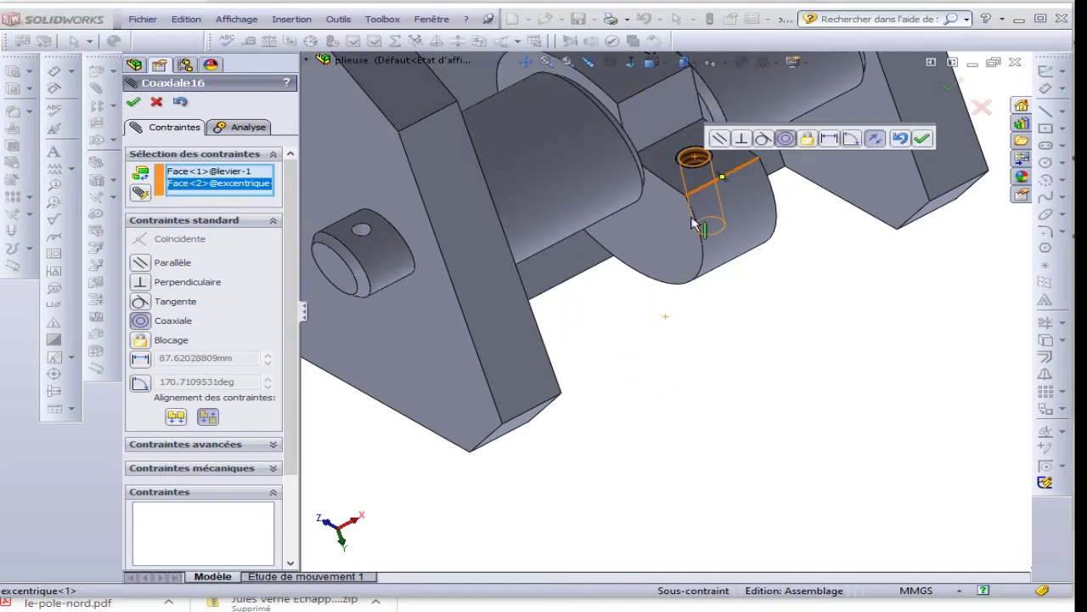
scroll(693, 225, up, 4)
scroll(690, 270, up, 2)
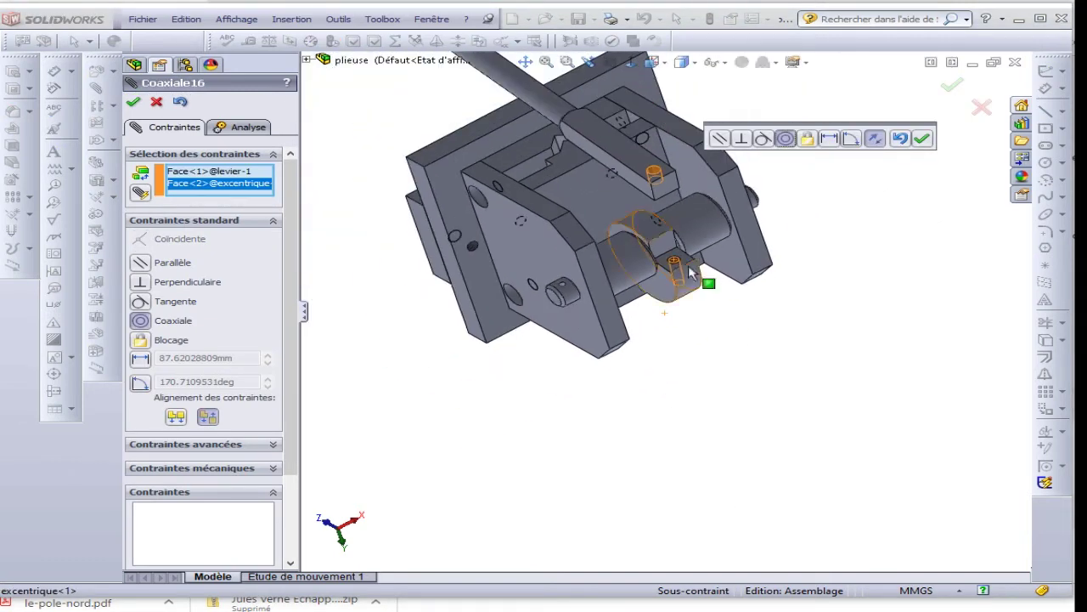
click(166, 416)
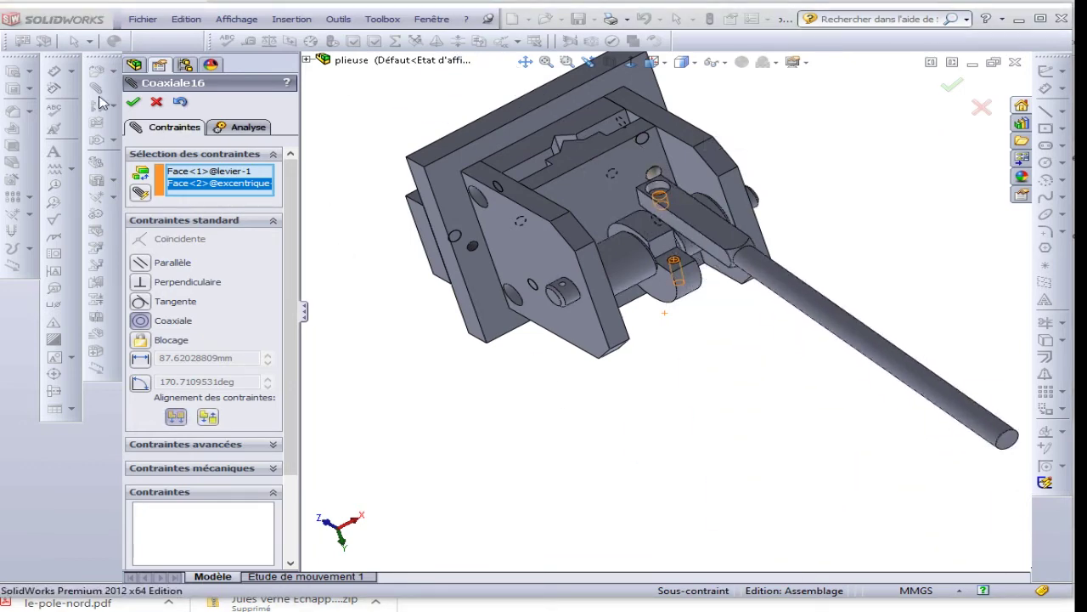
click(133, 106)
Step: Make the lever's underside coincident with the eccentric's flat face
scroll(668, 325, down, 3)
scroll(571, 377, down, 2)
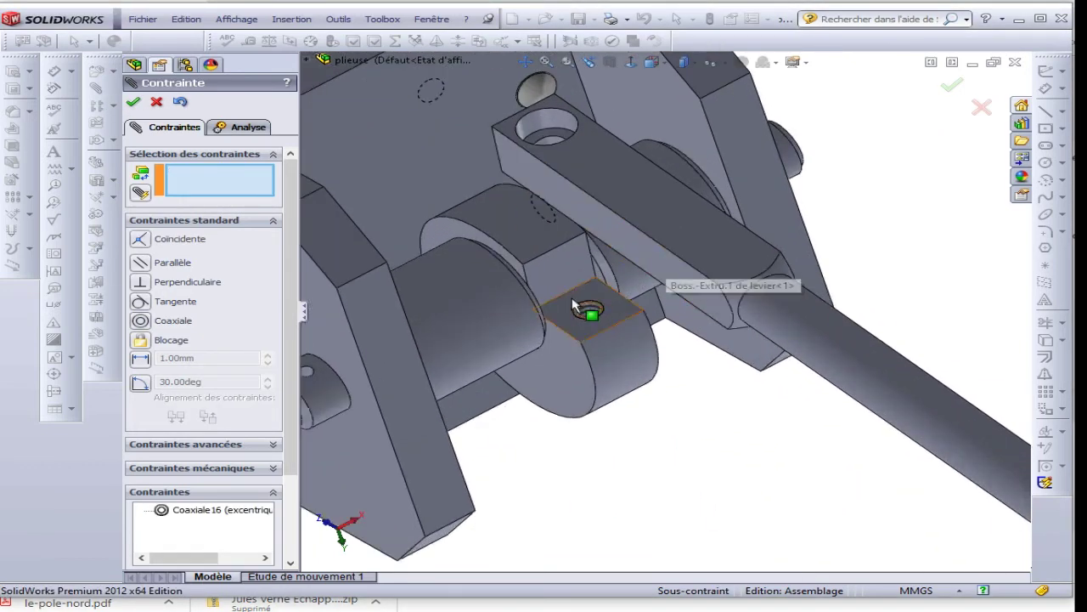
scroll(568, 228, down, 3)
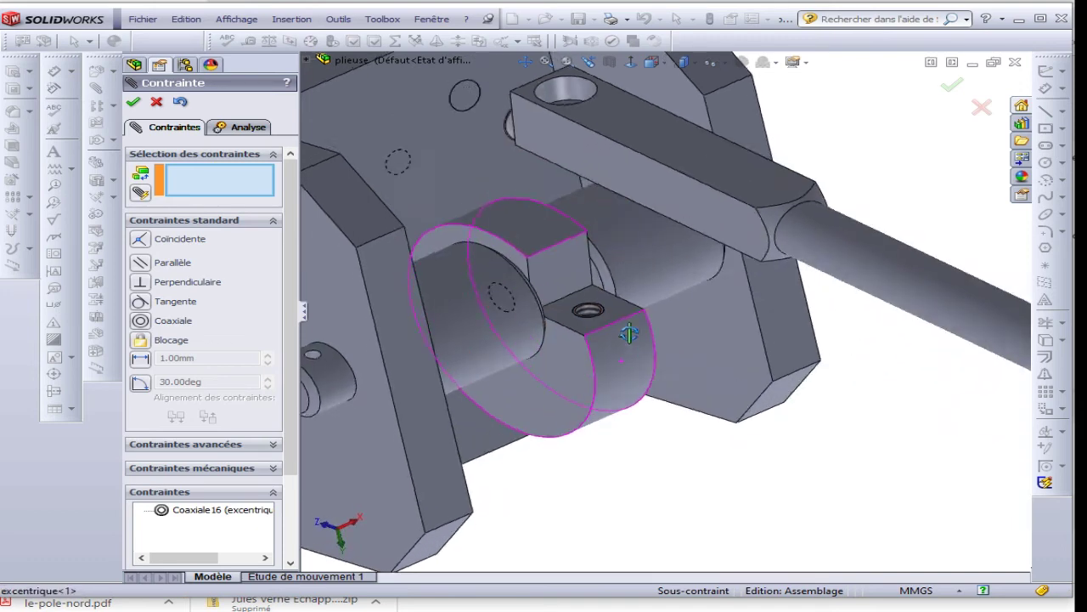
scroll(635, 226, down, 3)
scroll(634, 226, up, 2)
click(627, 172)
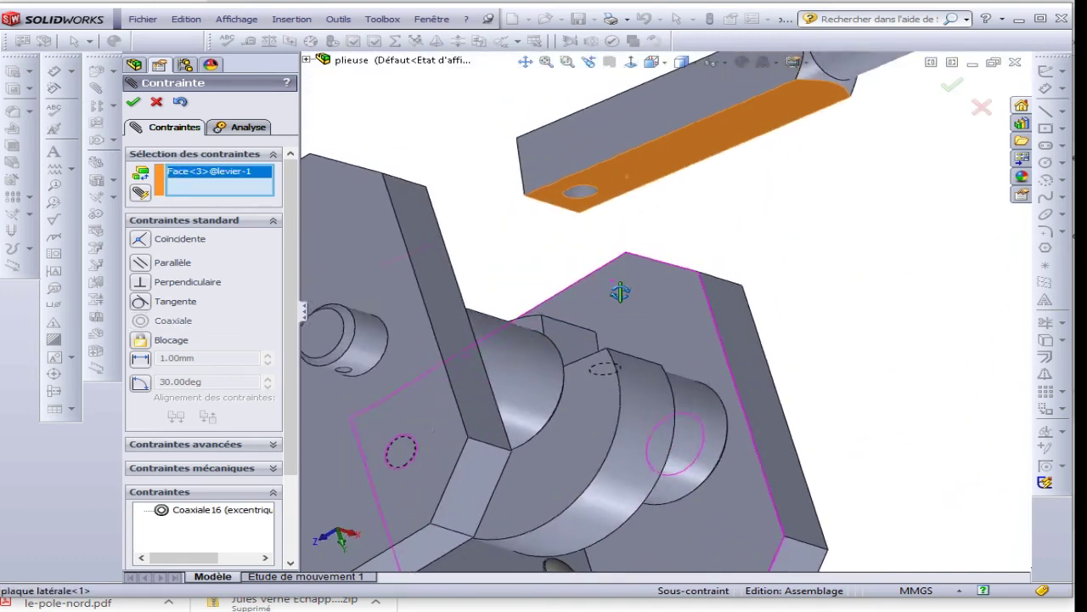
scroll(635, 380, down, 3)
middle_drag(633, 380, 660, 478)
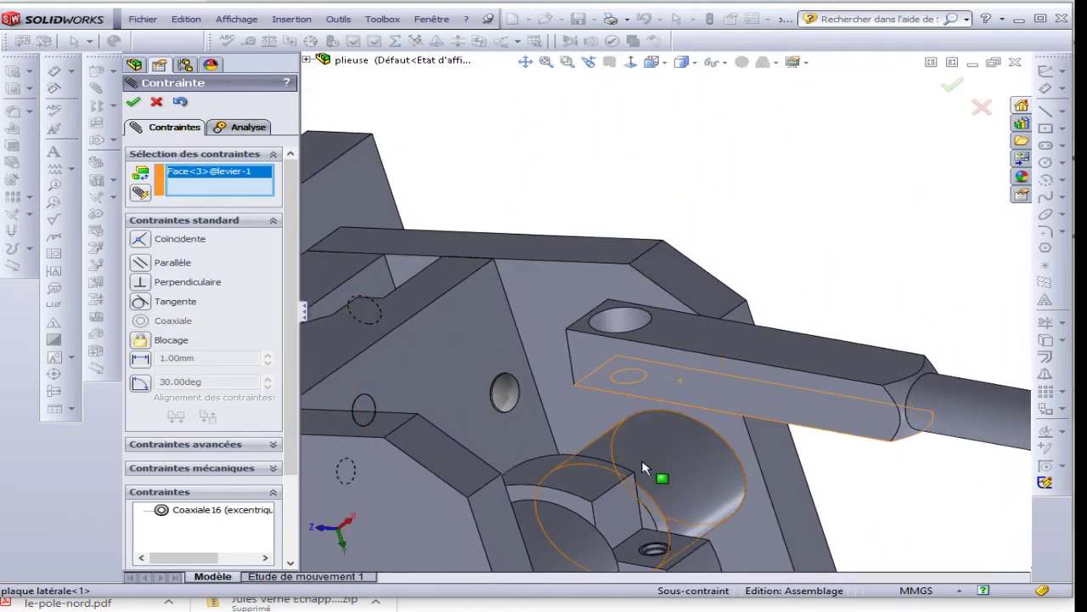
click(632, 552)
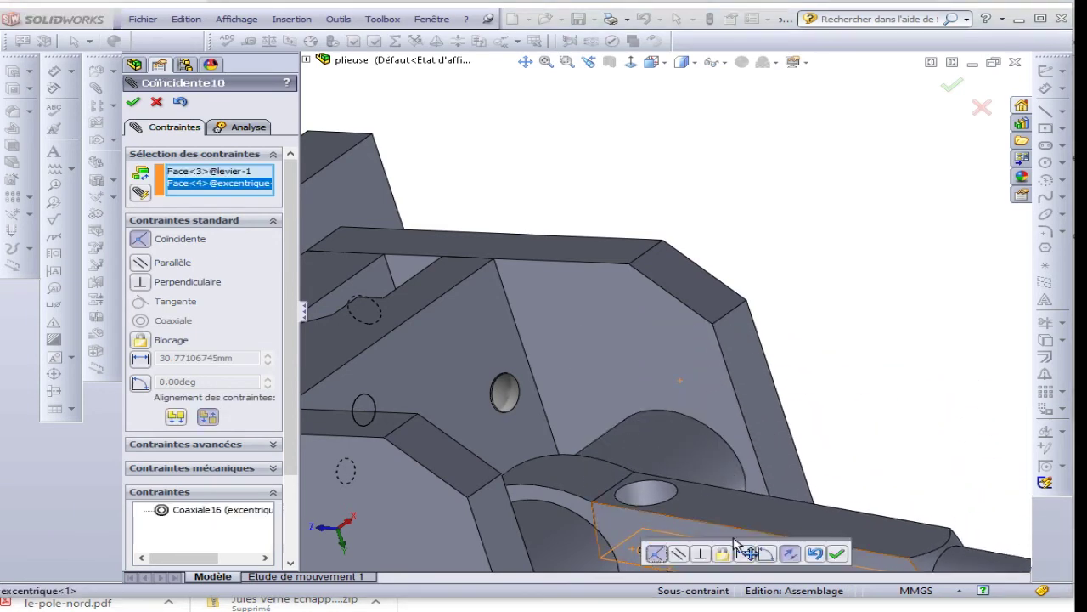
click(839, 557)
scroll(709, 425, up, 5)
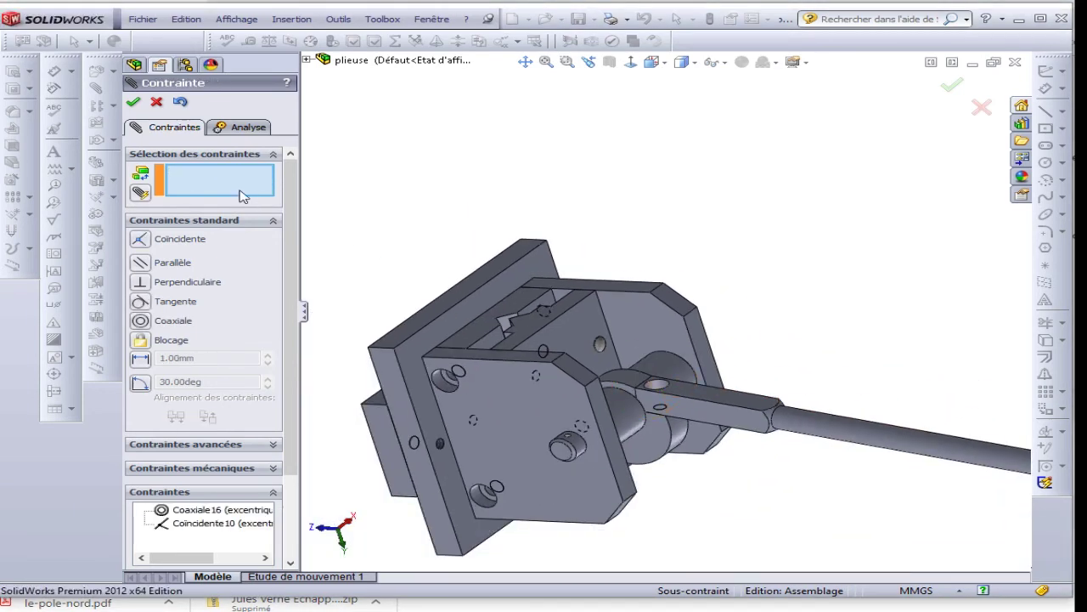
Step: Make the eccentric's side face coincident with the lever's side face (Coincidente11)
mouse_move(852, 452)
mouse_down()
mouse_move(707, 467)
mouse_move(755, 469)
mouse_move(918, 401)
mouse_move(943, 365)
mouse_up()
scroll(660, 444, down, 5)
scroll(663, 361, down, 5)
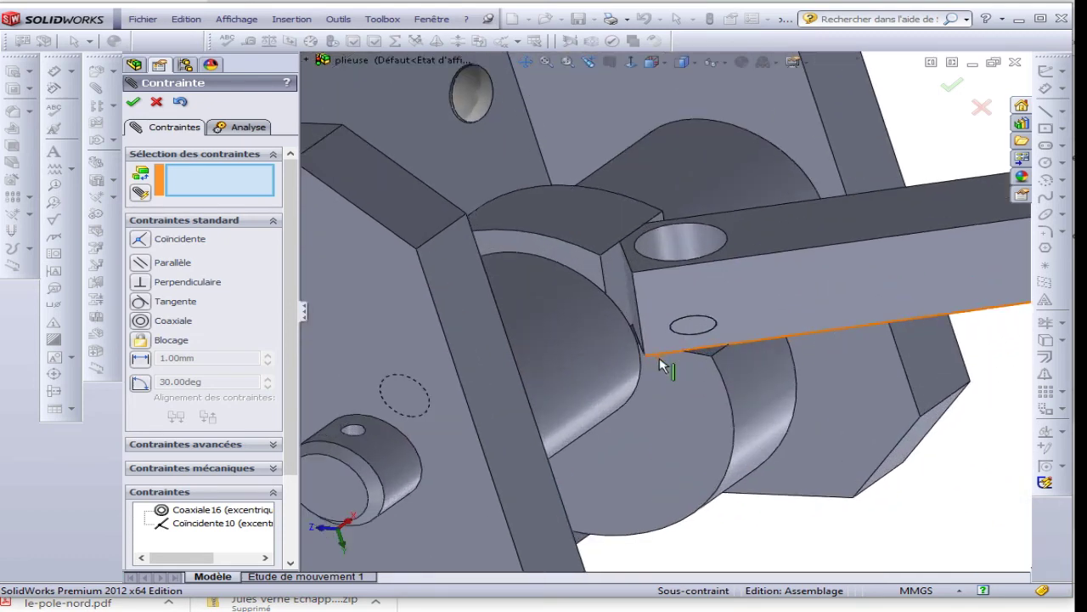
click(620, 286)
middle_drag(662, 376, 691, 342)
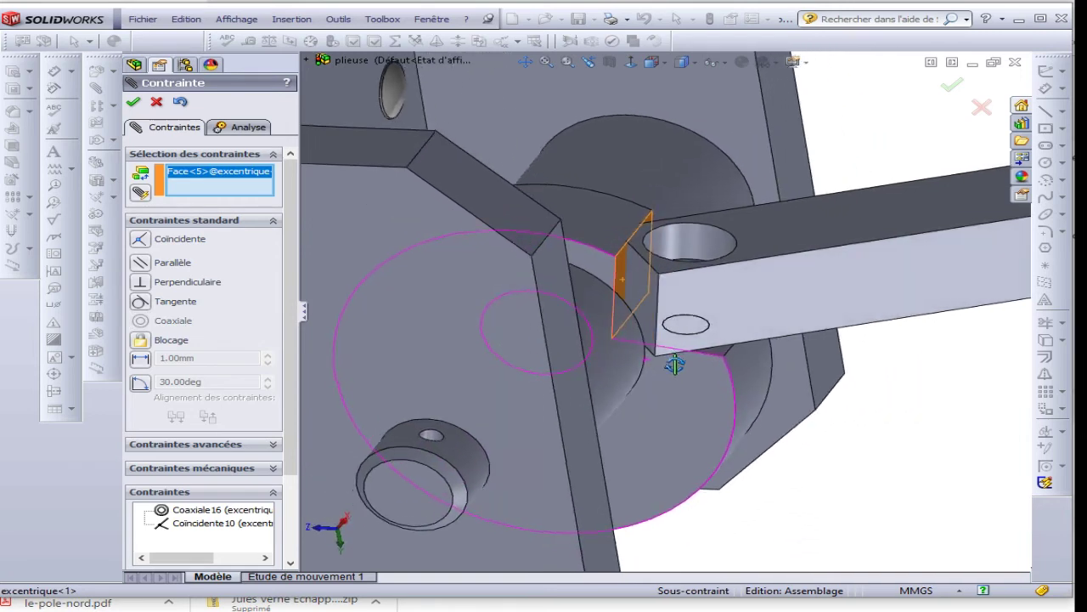
click(653, 305)
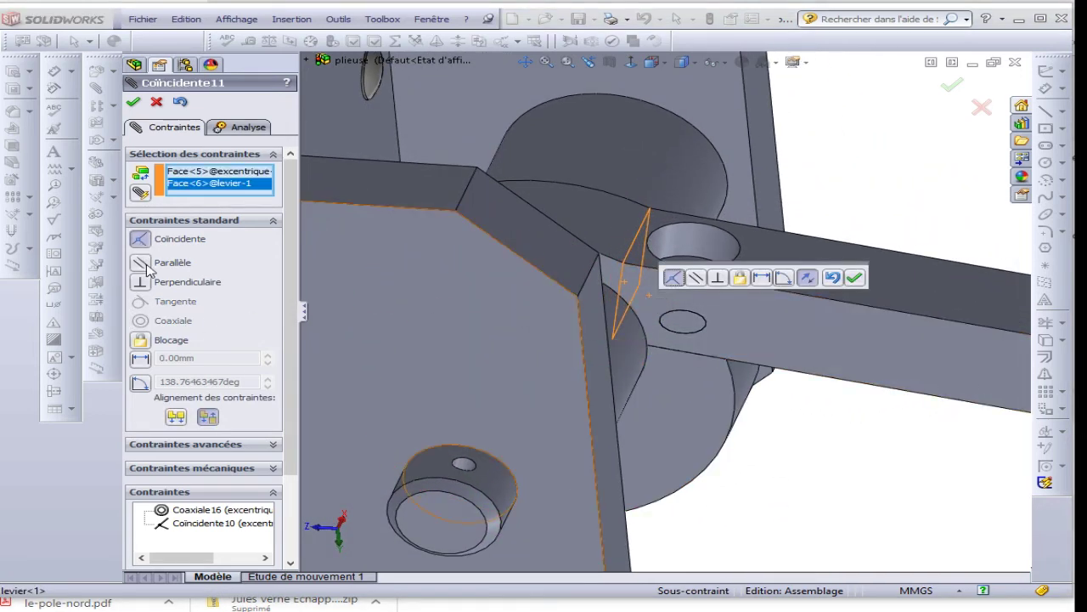
click(855, 278)
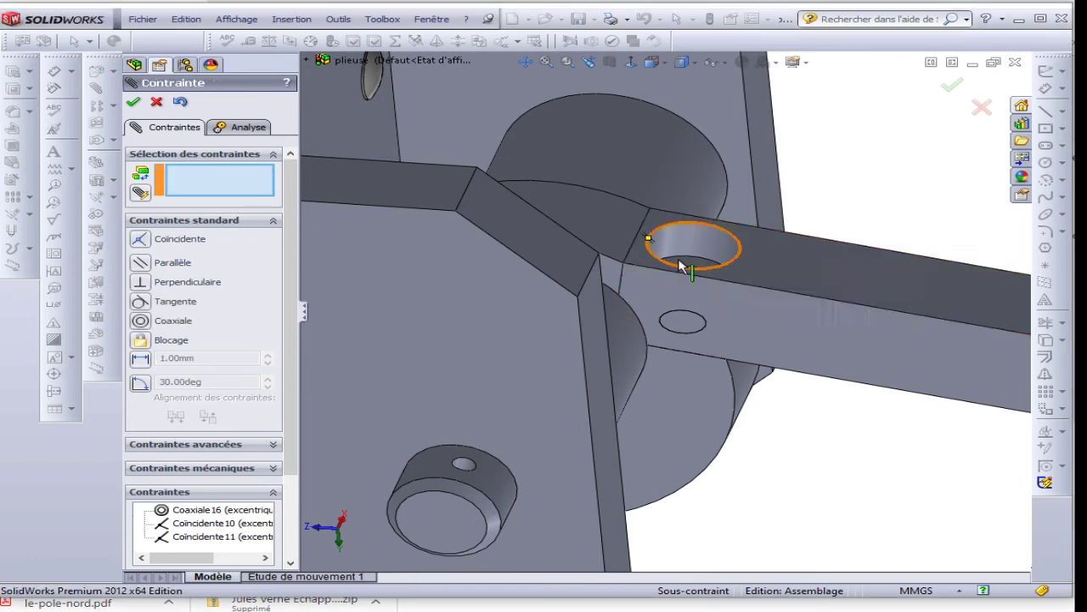
Step: Swing the lever to test its movement, then close the Mate panel
mouse_move(679, 331)
middle_down()
mouse_move(618, 293)
mouse_move(764, 255)
middle_up()
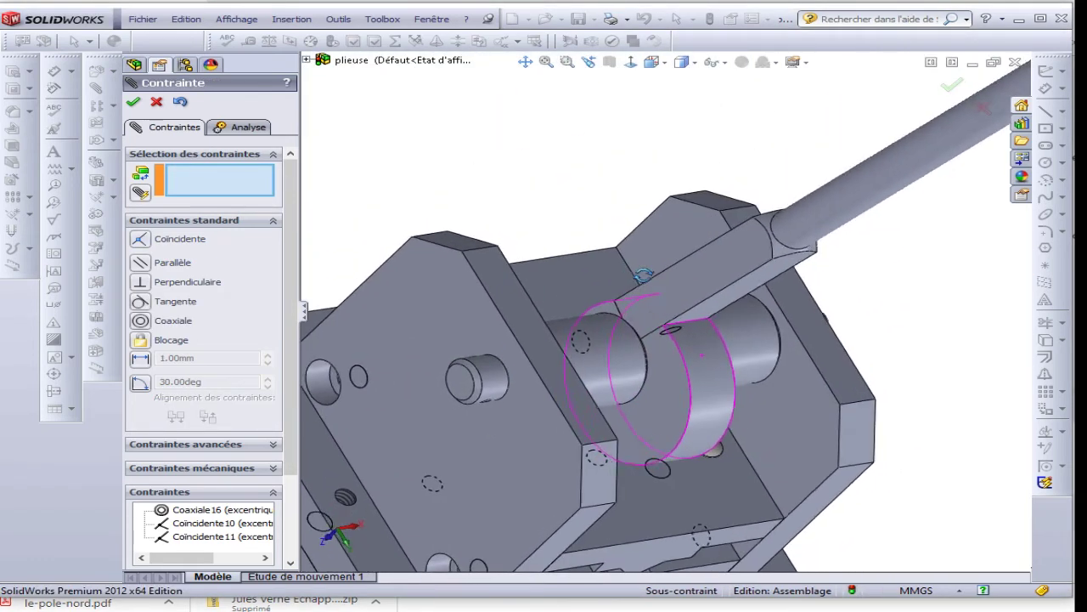
scroll(801, 236, up, 3)
drag(841, 225, 744, 275)
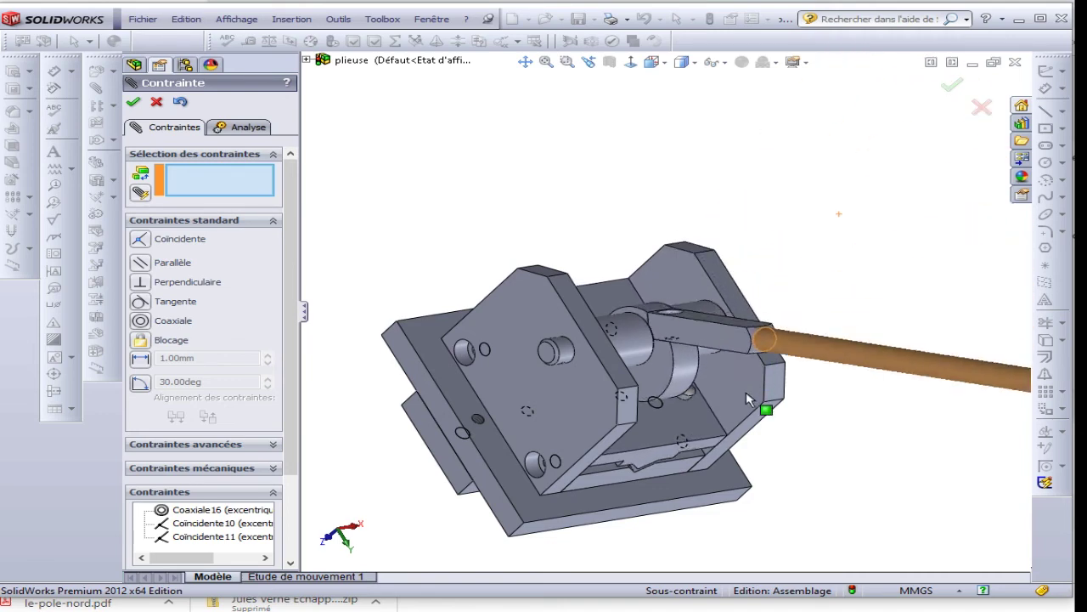
drag(744, 274, 744, 281)
mouse_move(743, 280)
middle_down()
mouse_move(791, 239)
mouse_move(801, 340)
middle_up()
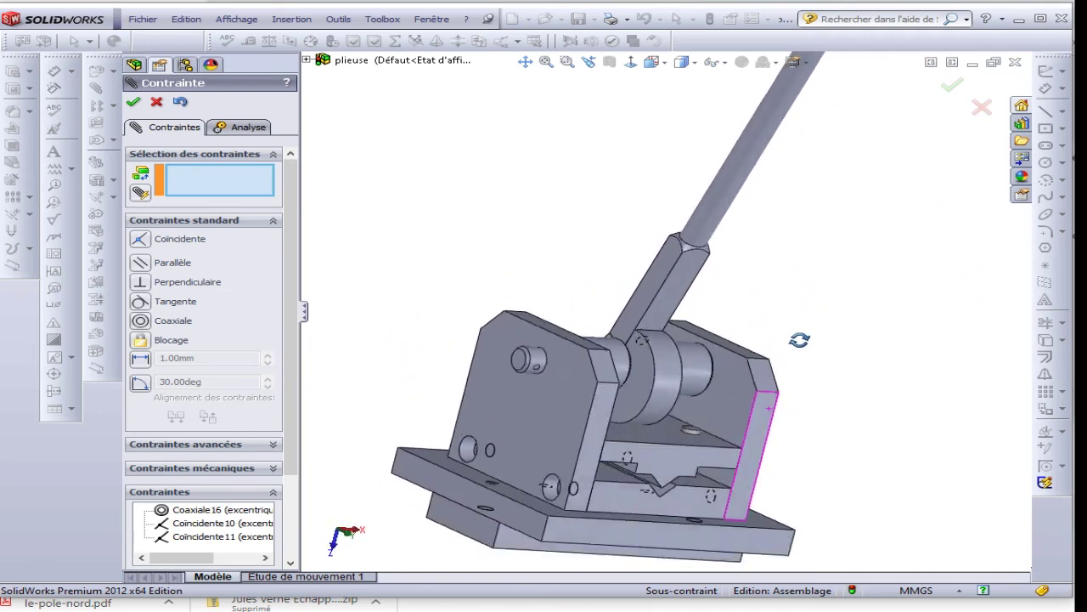
mouse_move(728, 214)
mouse_down()
mouse_move(741, 256)
mouse_move(737, 323)
mouse_move(722, 226)
mouse_move(733, 233)
mouse_move(729, 311)
mouse_up()
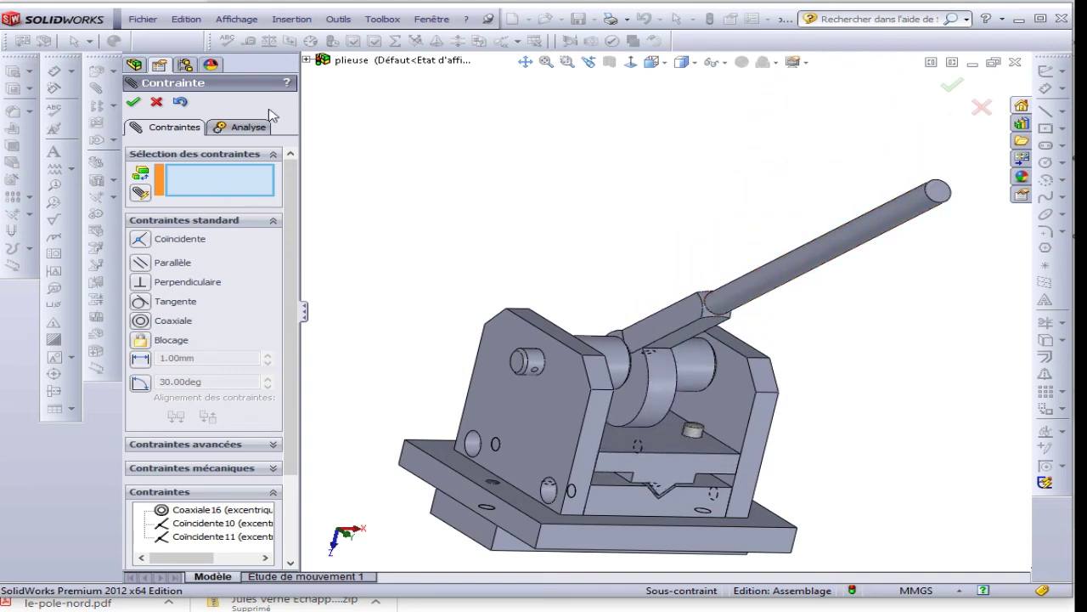
click(157, 102)
scroll(772, 444, up, 3)
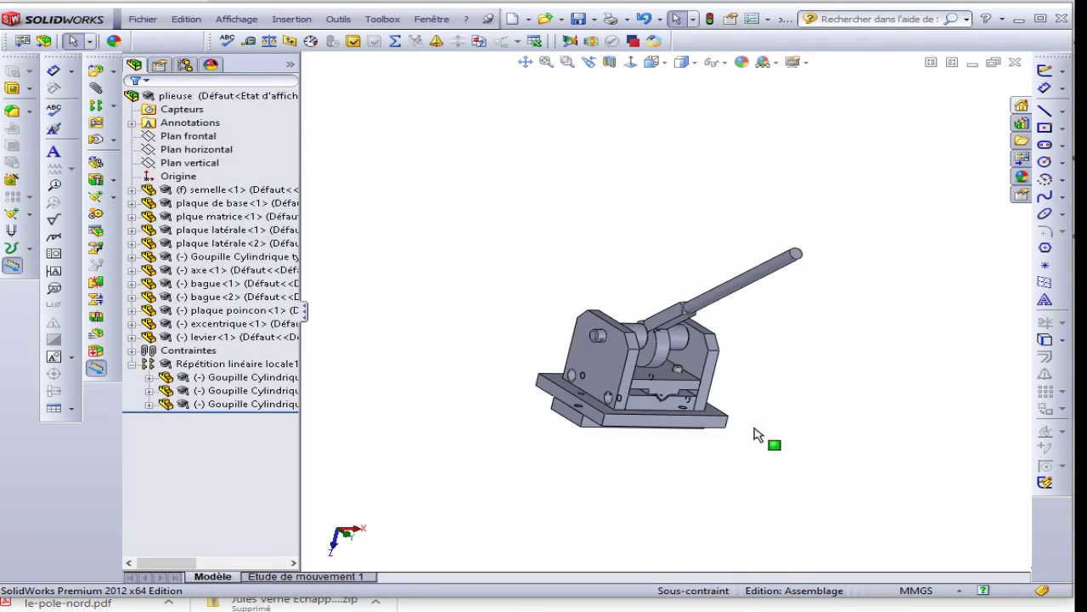
scroll(773, 444, down, 3)
mouse_move(772, 445)
middle_down()
mouse_move(716, 360)
mouse_move(488, 356)
mouse_move(820, 362)
mouse_move(818, 403)
mouse_move(799, 399)
middle_up()
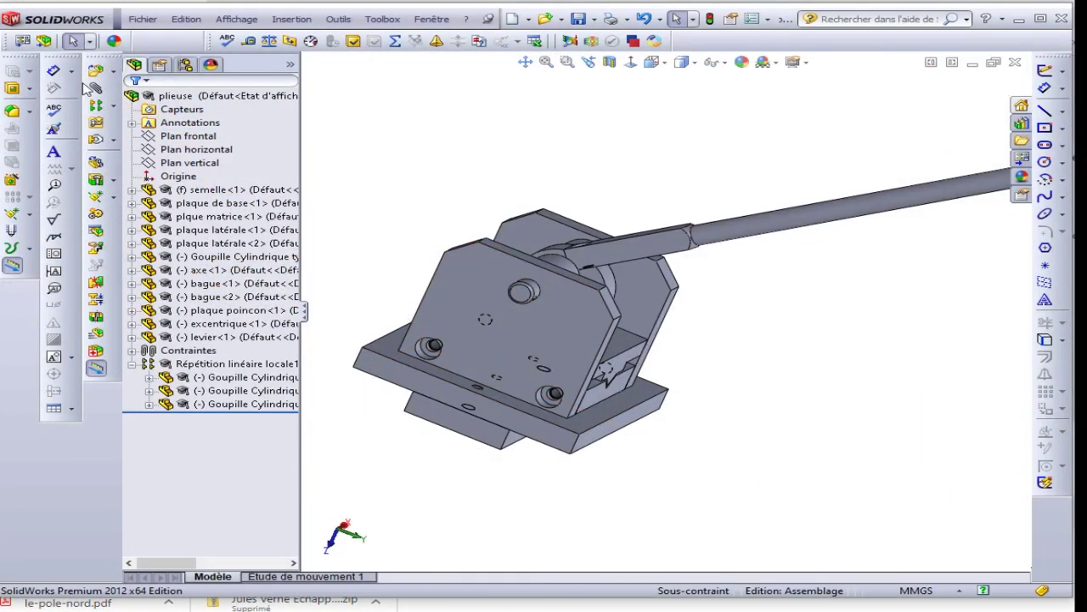
click(96, 72)
click(180, 372)
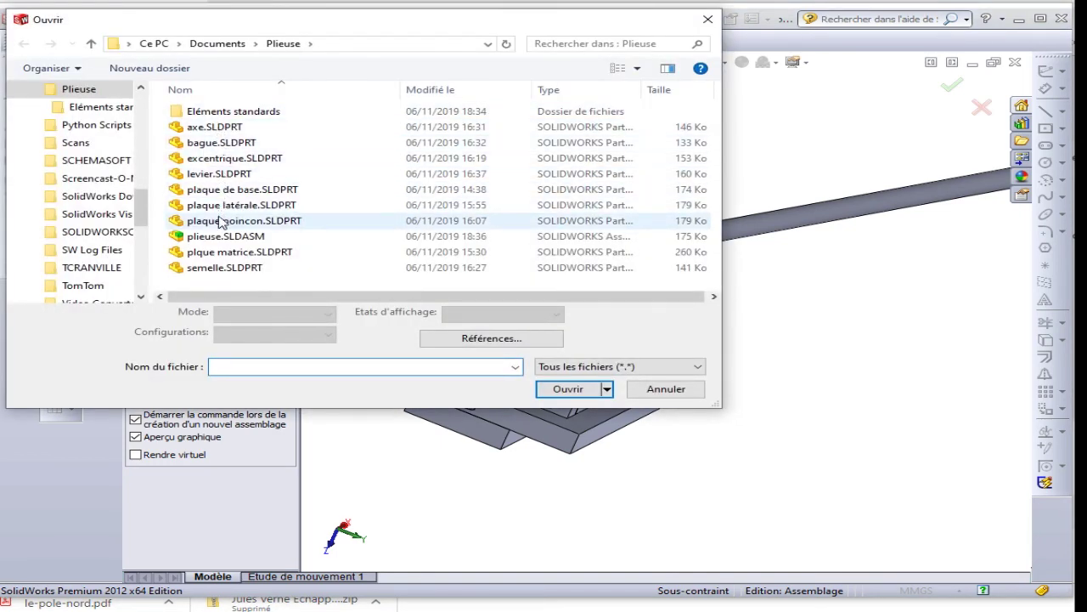
click(690, 393)
scroll(762, 356, up, 3)
middle_drag(759, 328, 710, 316)
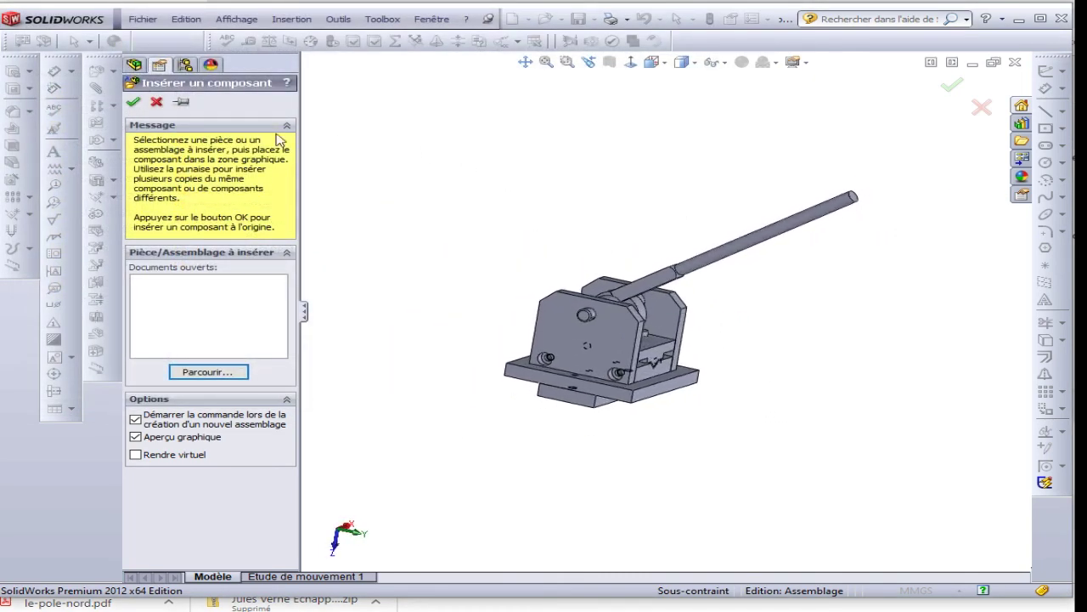
click(157, 102)
scroll(677, 379, down, 2)
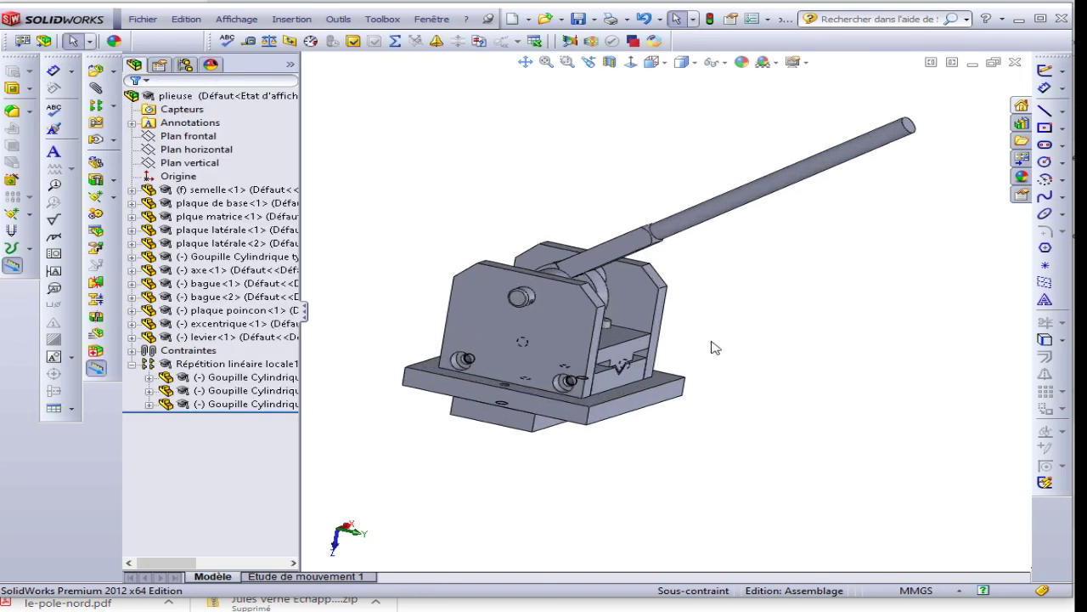